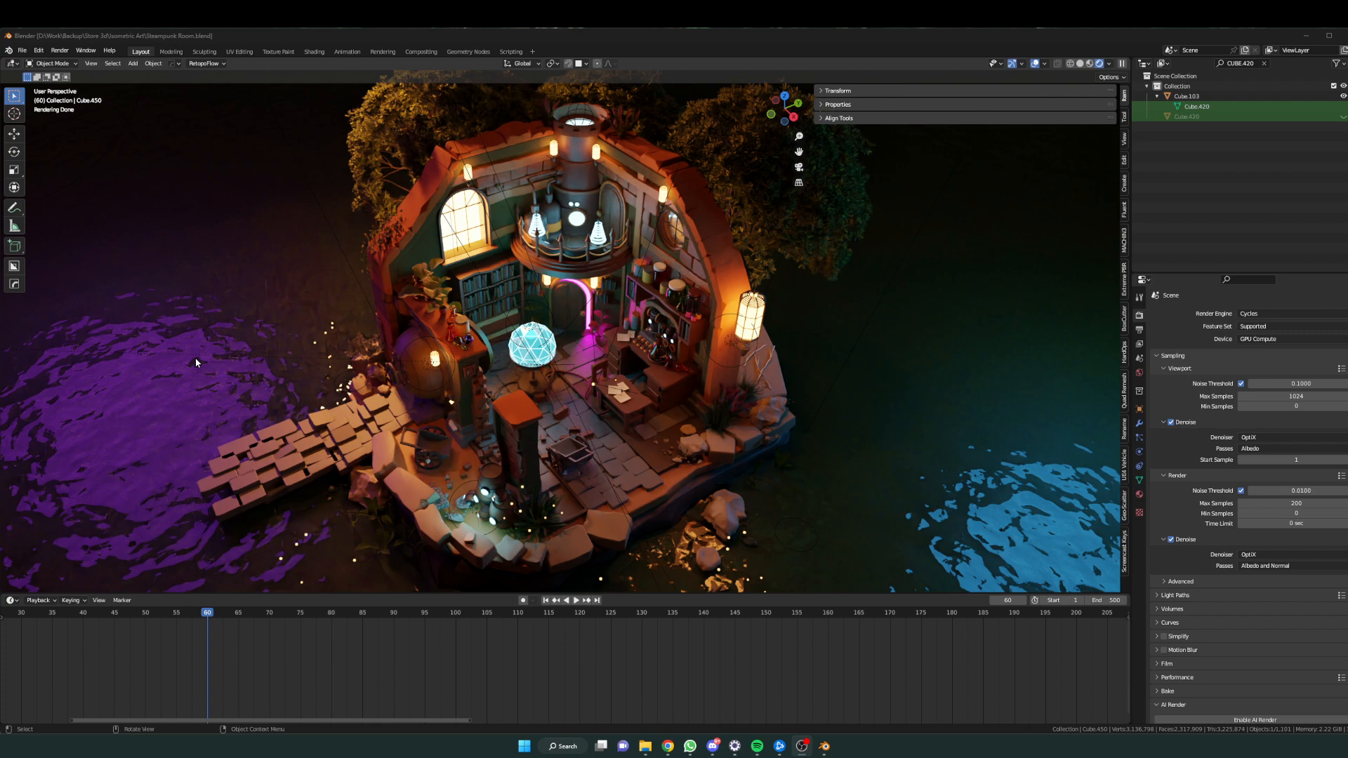
Switch the scene's render engine to Eevee.
scroll(329, 435, "up", 4)
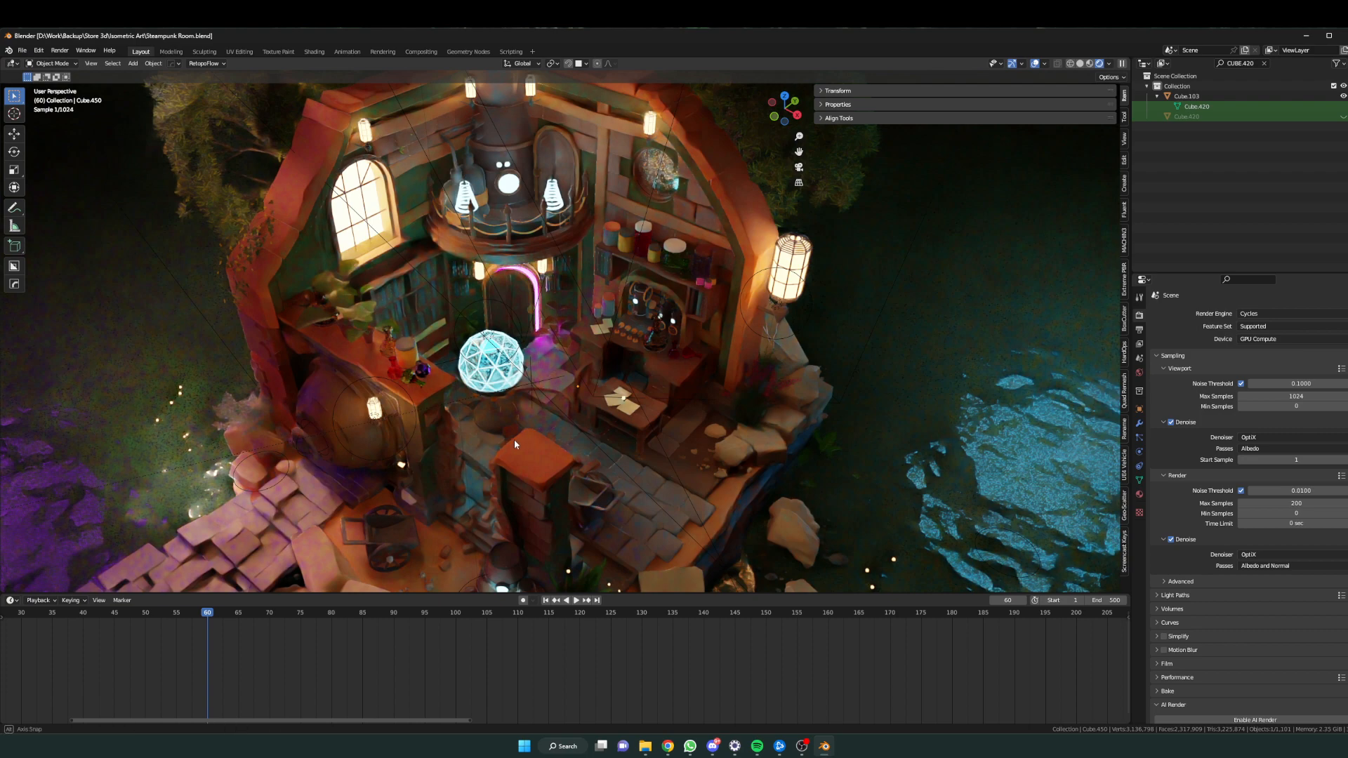
middle_click_drag(514, 440, 495, 427)
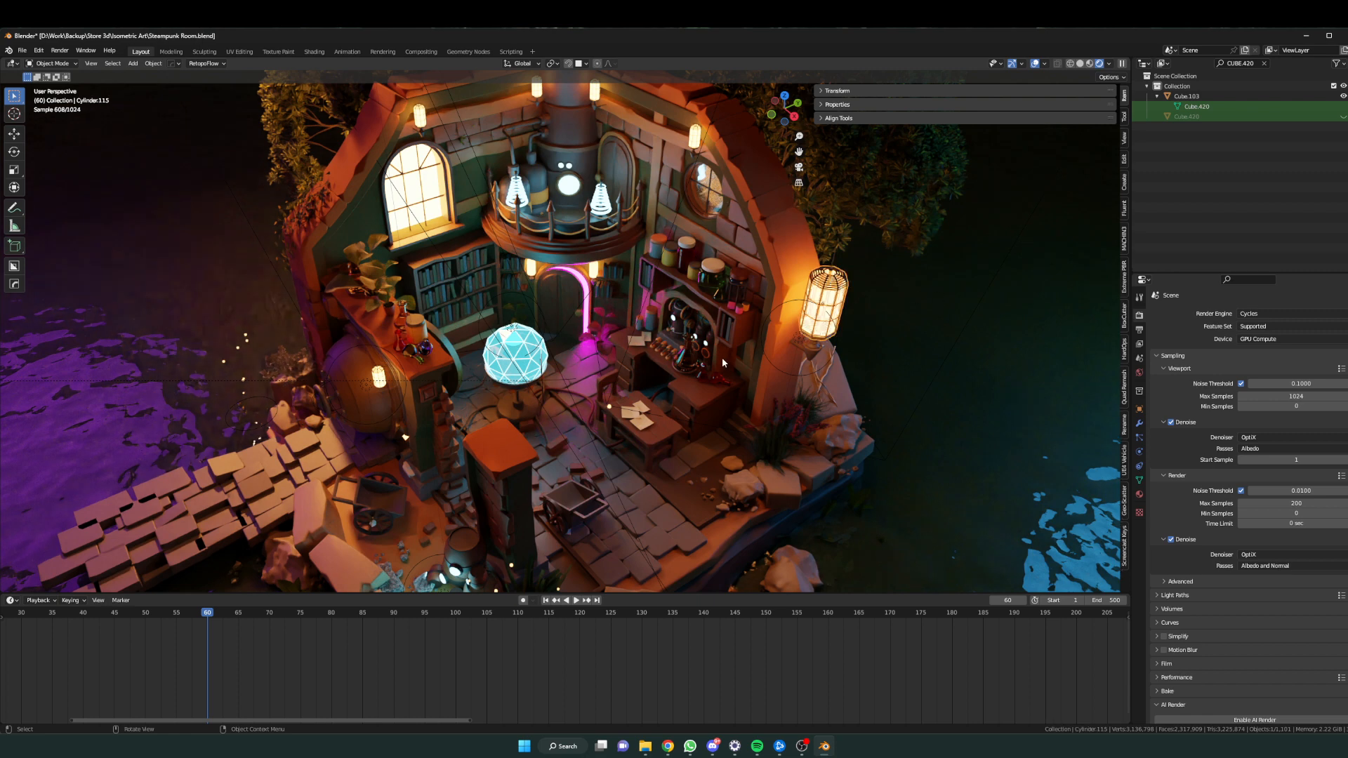
middle_click_drag(722, 356, 625, 361)
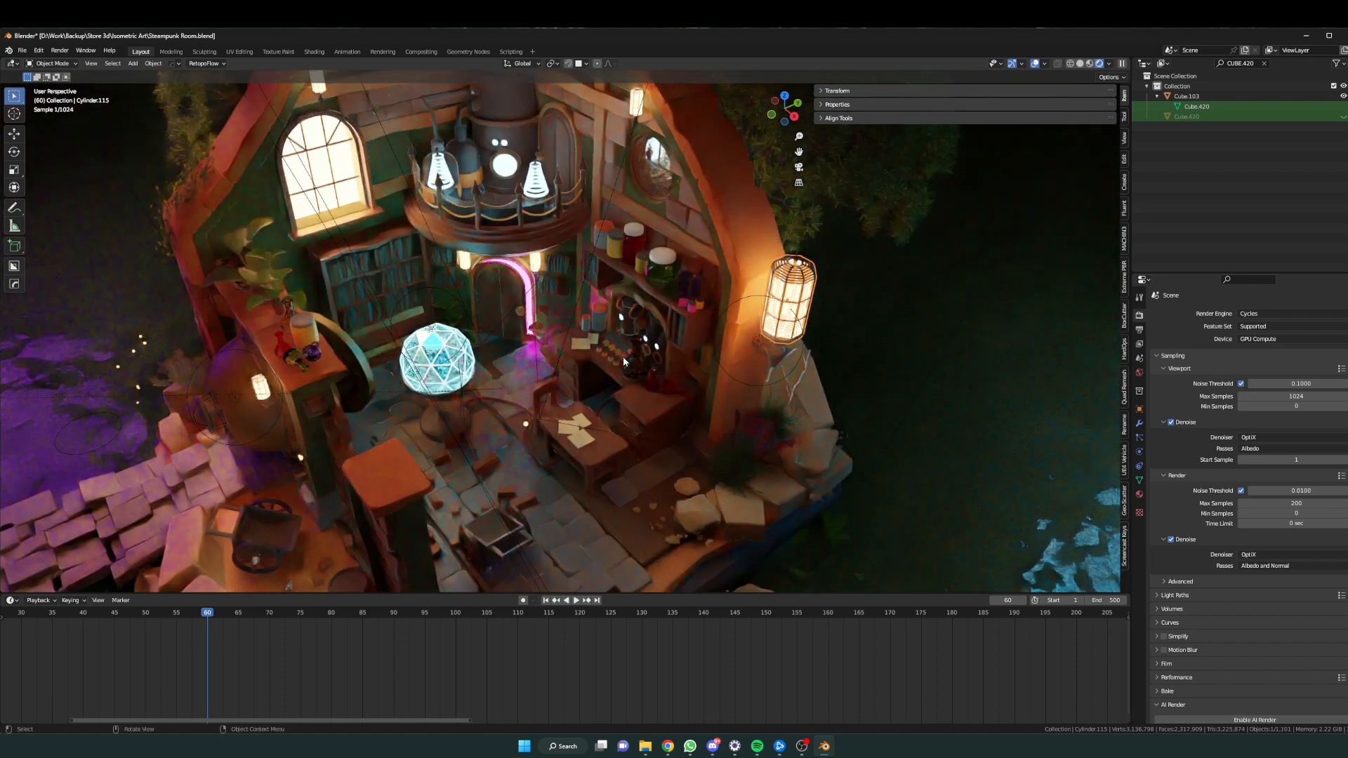
scroll(639, 360, "up", 2)
middle_click_drag(196, 410, 617, 419, "shift")
scroll(599, 402, "down", 2)
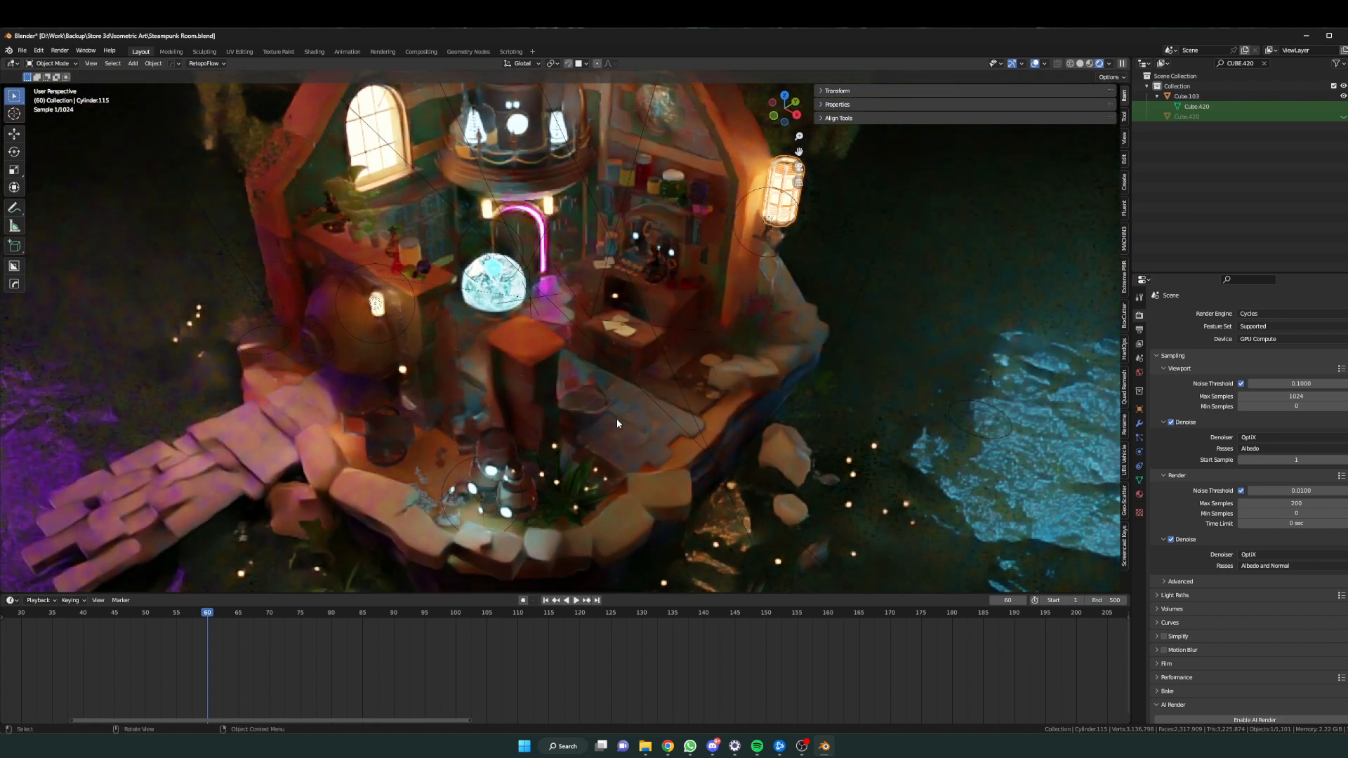
left_click(1256, 315)
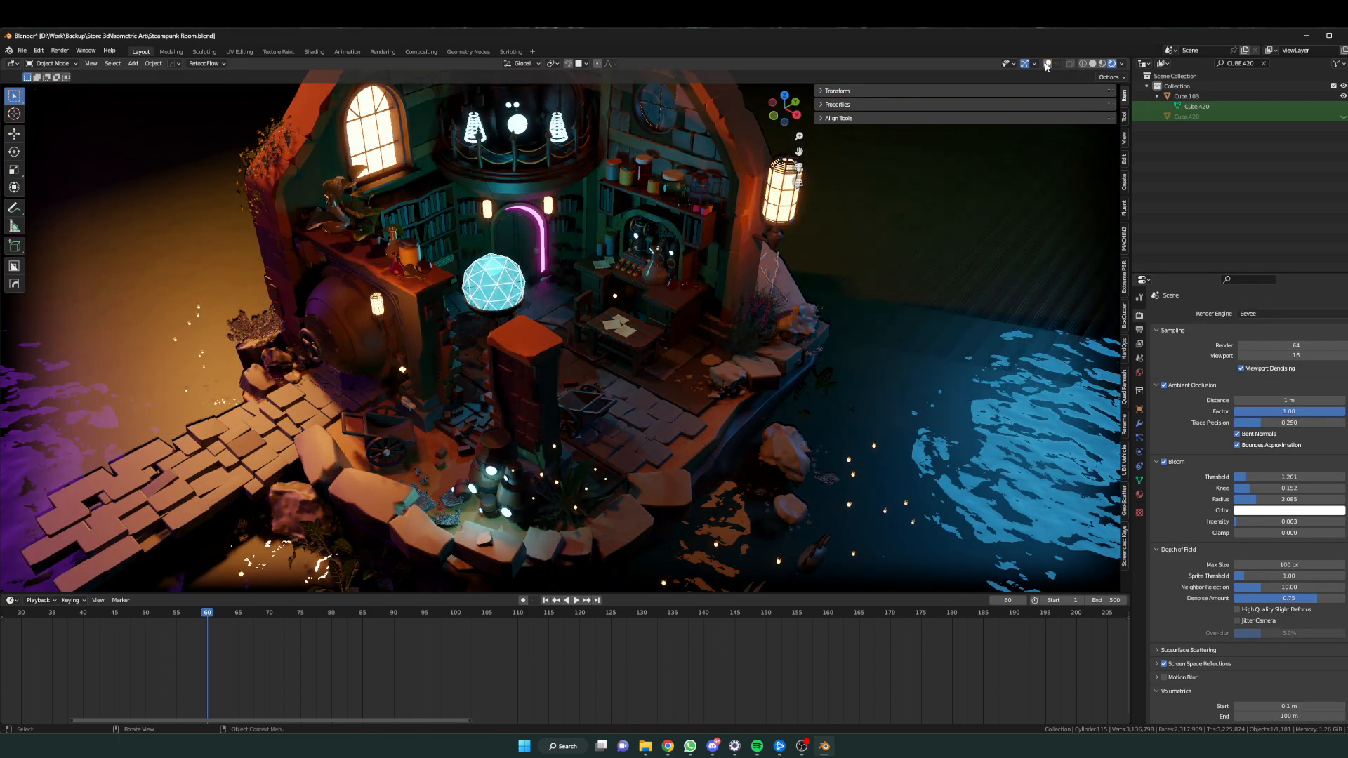
mouse_move(728, 305)
middle_mouse_down()
mouse_move(563, 333)
mouse_move(723, 324)
middle_mouse_up()
Show the Extreme PBR Nexus material editor and the material properties, and examine the materials used on the room's stones and walls.
left_click(1122, 284)
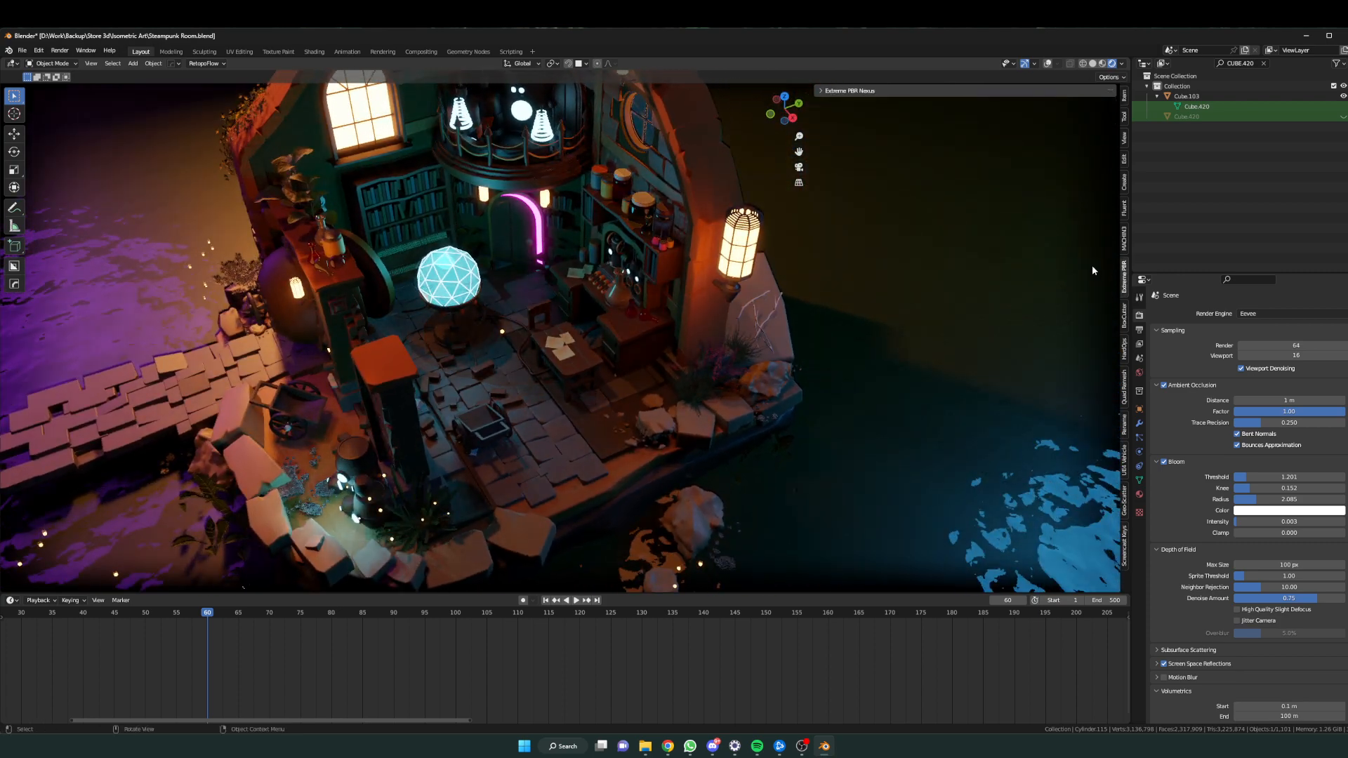
left_click(820, 91)
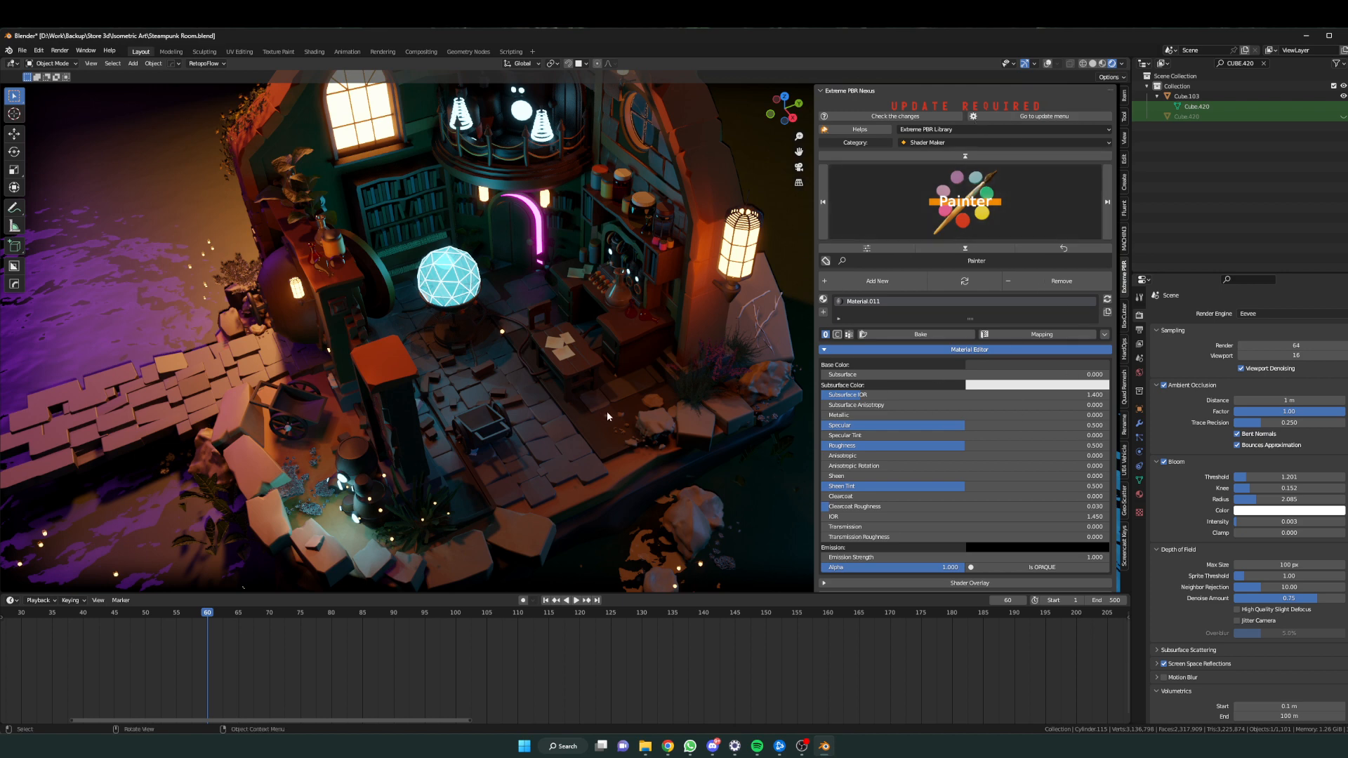
middle_click_drag(606, 411, 626, 412)
middle_click_drag(396, 402, 460, 426, "shift")
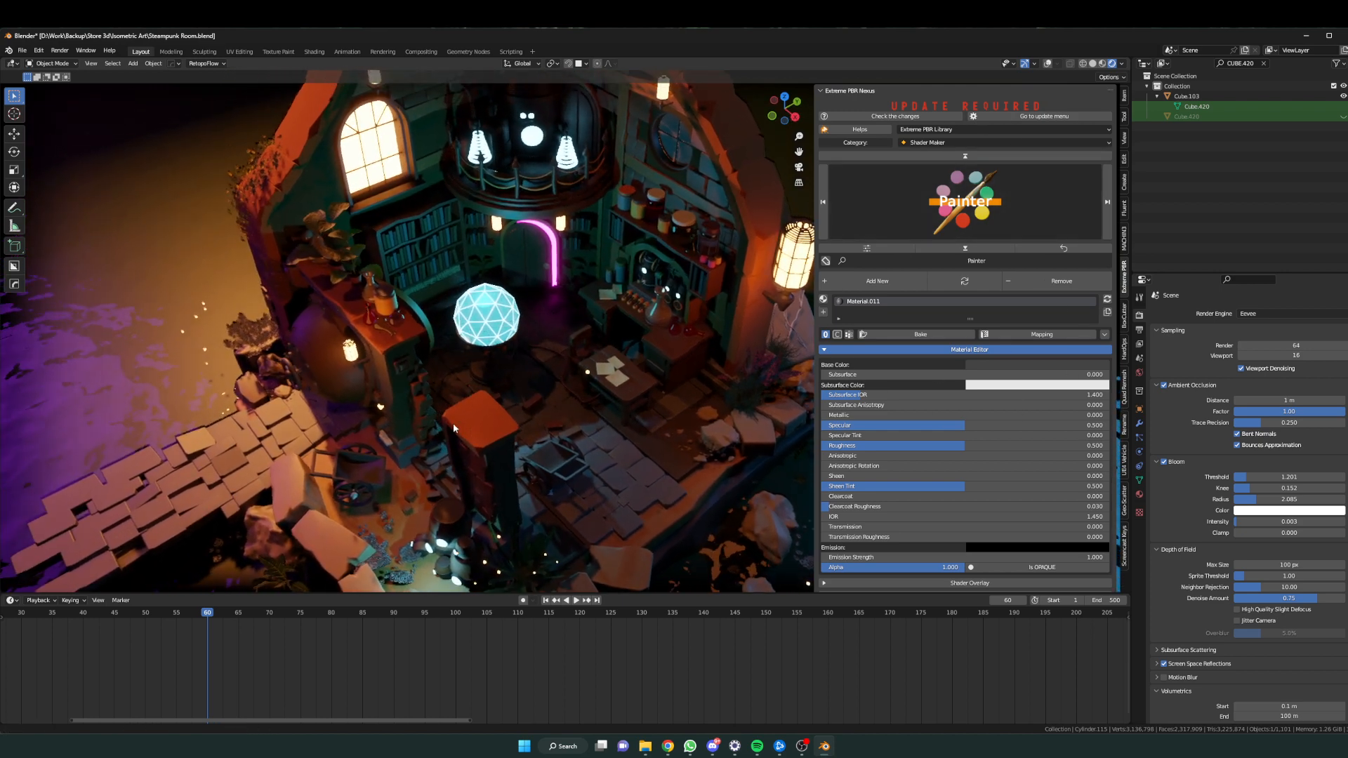
mouse_move(222, 443)
middle_mouse_down()
mouse_move(280, 450)
mouse_move(486, 384)
mouse_move(467, 394)
mouse_move(483, 393)
mouse_move(554, 465)
mouse_move(466, 411)
mouse_move(397, 433)
mouse_move(546, 535)
middle_mouse_up()
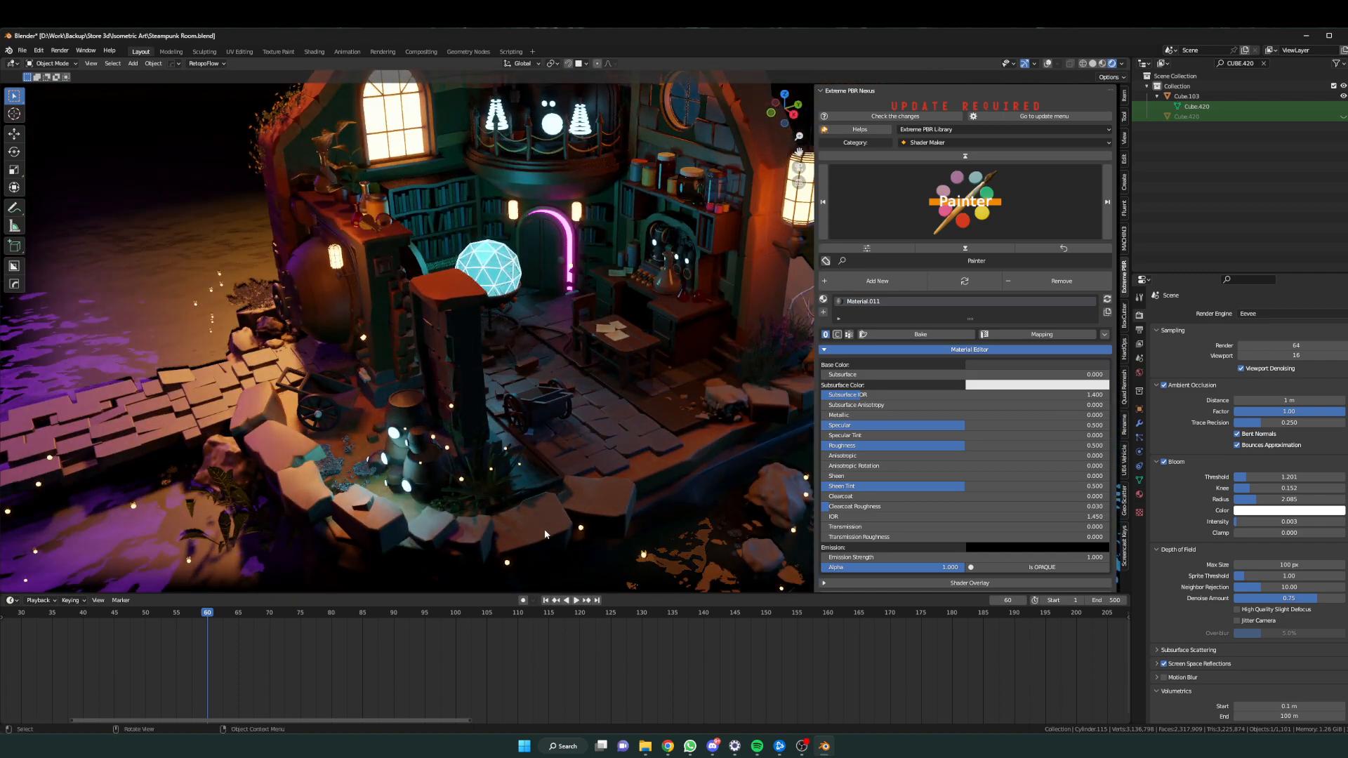
middle_click_drag(754, 444, 660, 449)
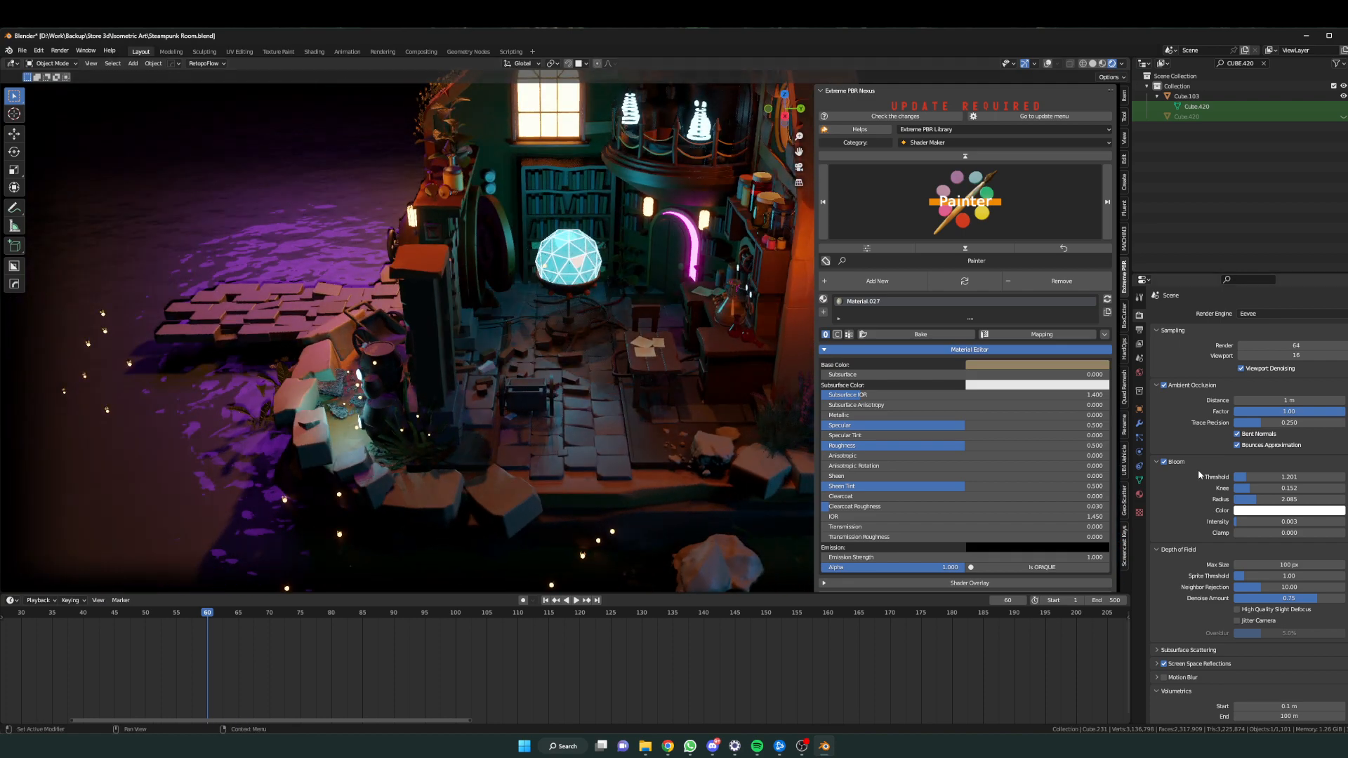
left_click(1140, 495)
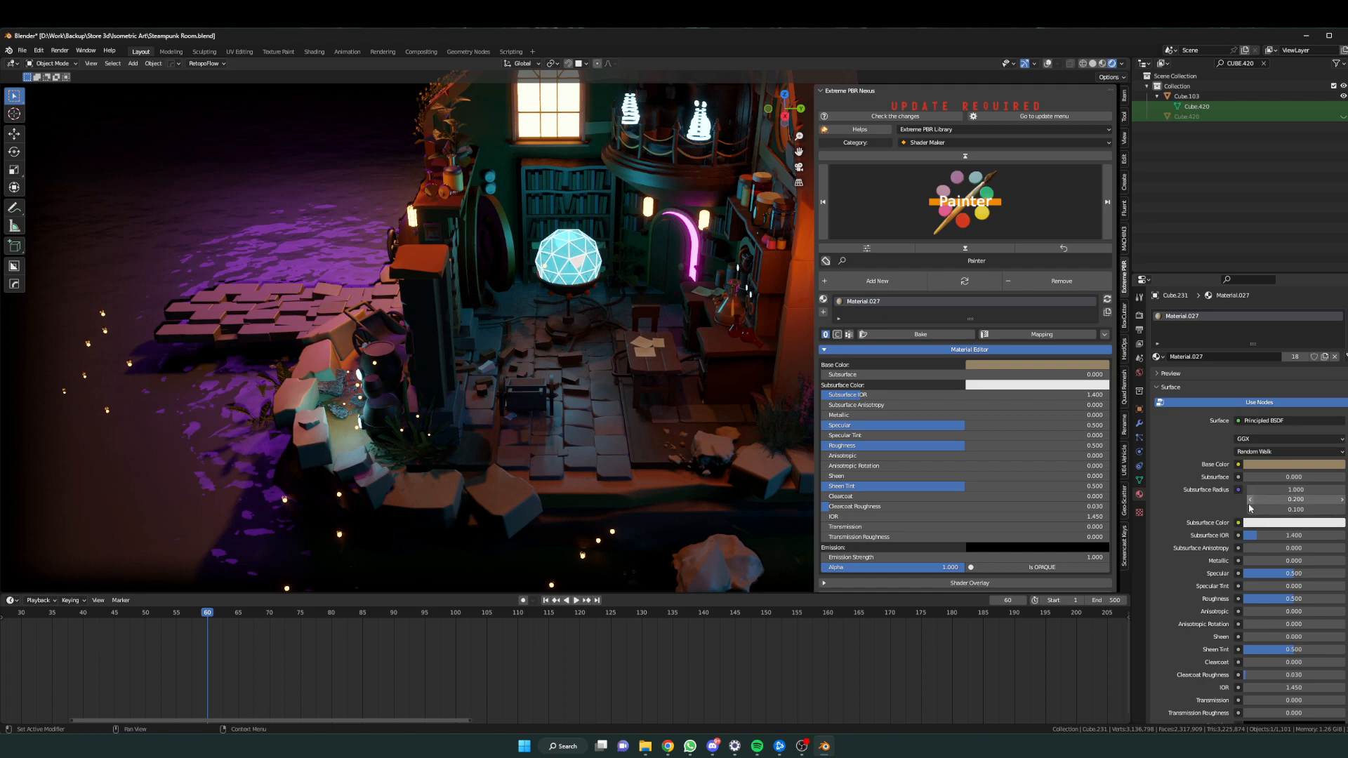
middle_click_drag(555, 471, 632, 393)
left_click(667, 272)
middle_click_drag(469, 426, 487, 428)
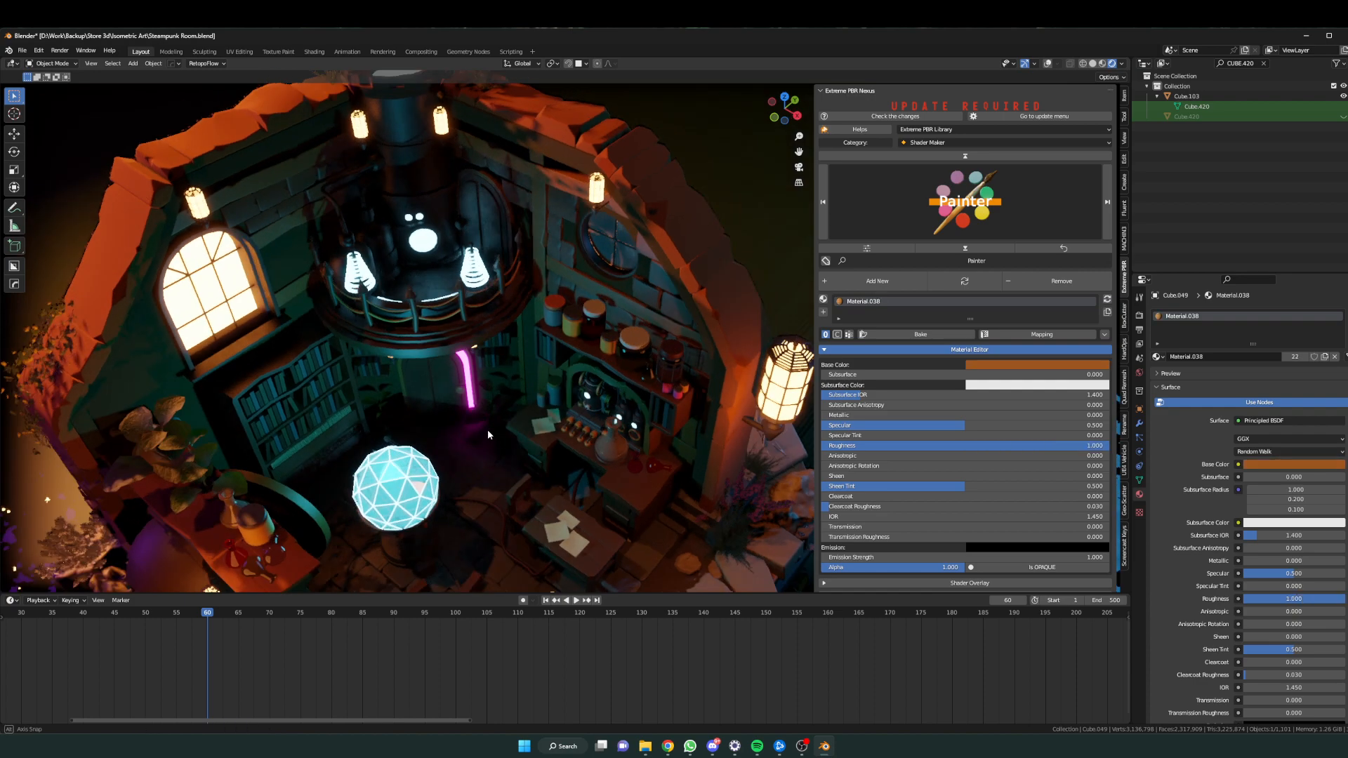
middle_click_drag(496, 365, 513, 120, "shift")
middle_click_drag(581, 455, 554, 446)
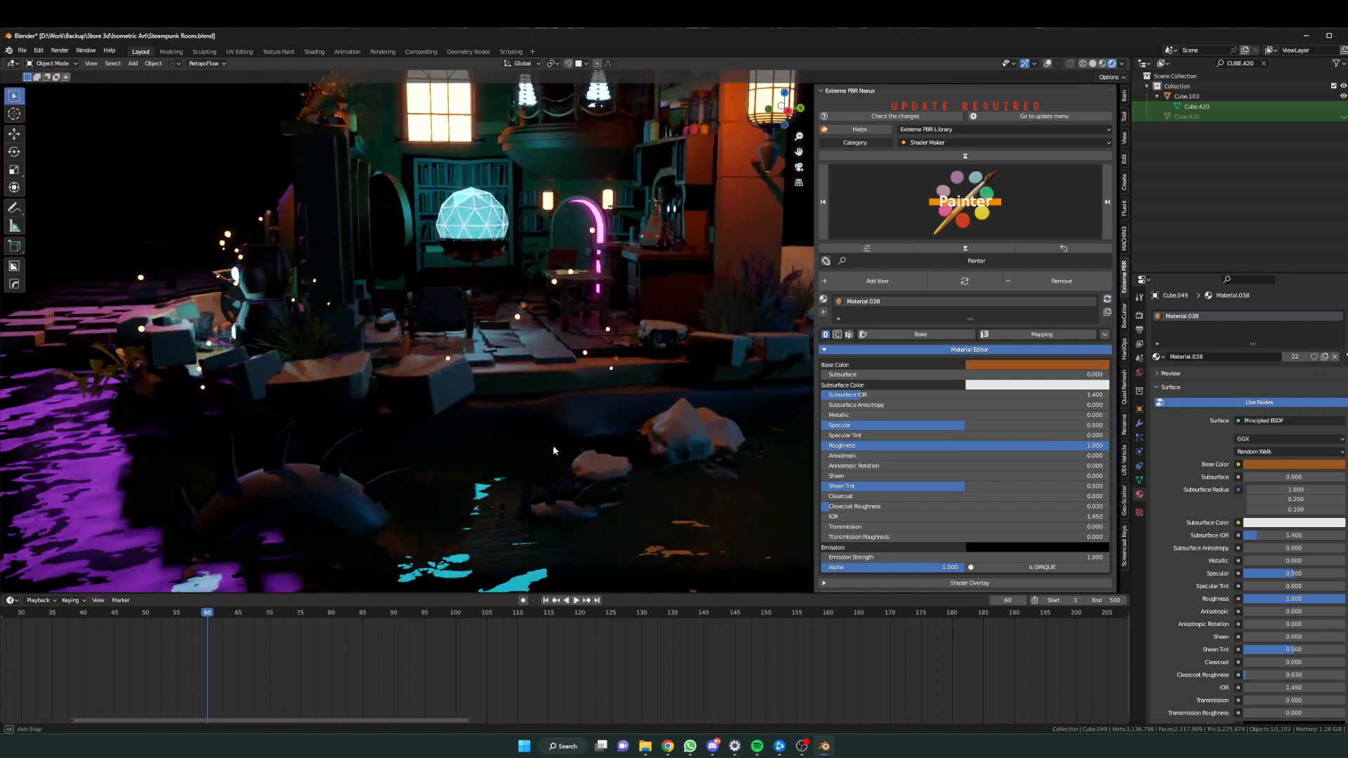
left_click(578, 420)
key("g")
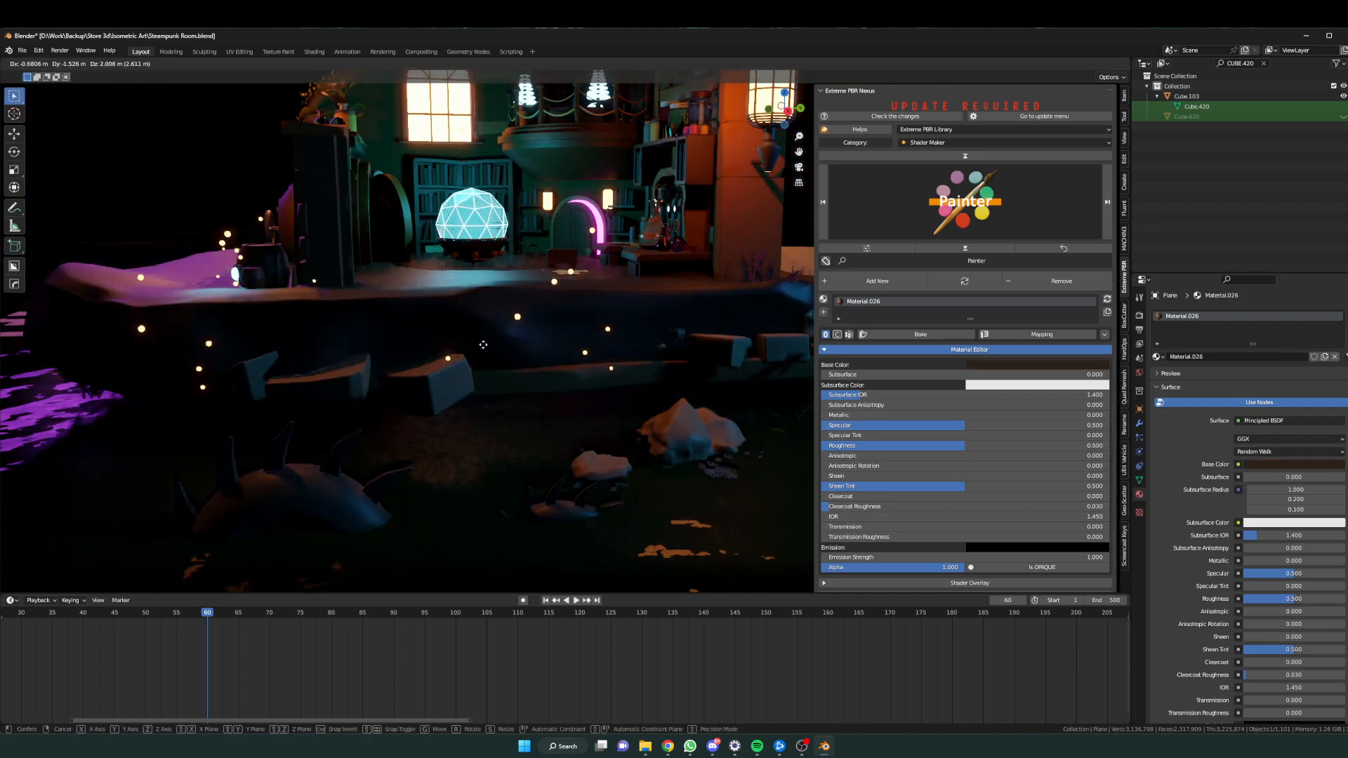
right_click(466, 360)
Show the viewport overlays and switch the viewport to solid shading.
middle_click_drag(467, 360, 444, 414)
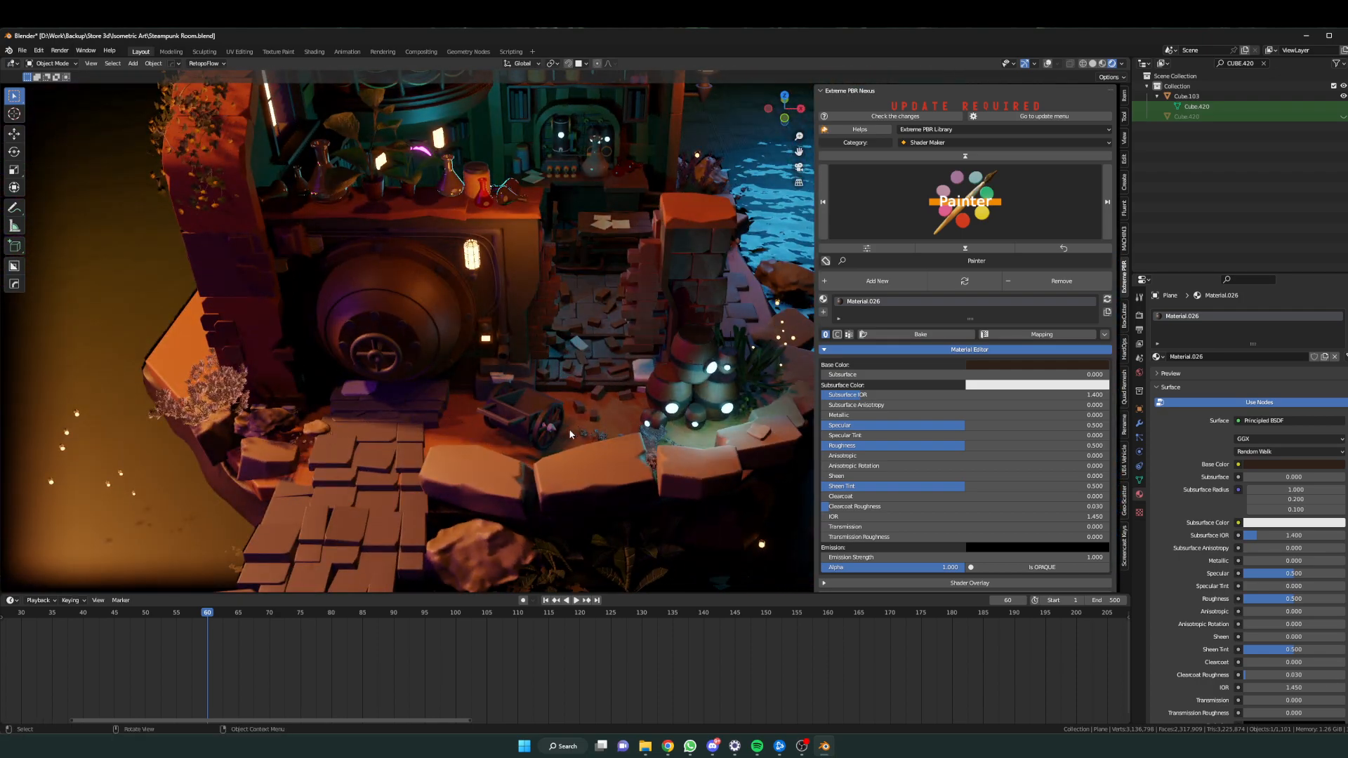
middle_click_drag(570, 434, 336, 500)
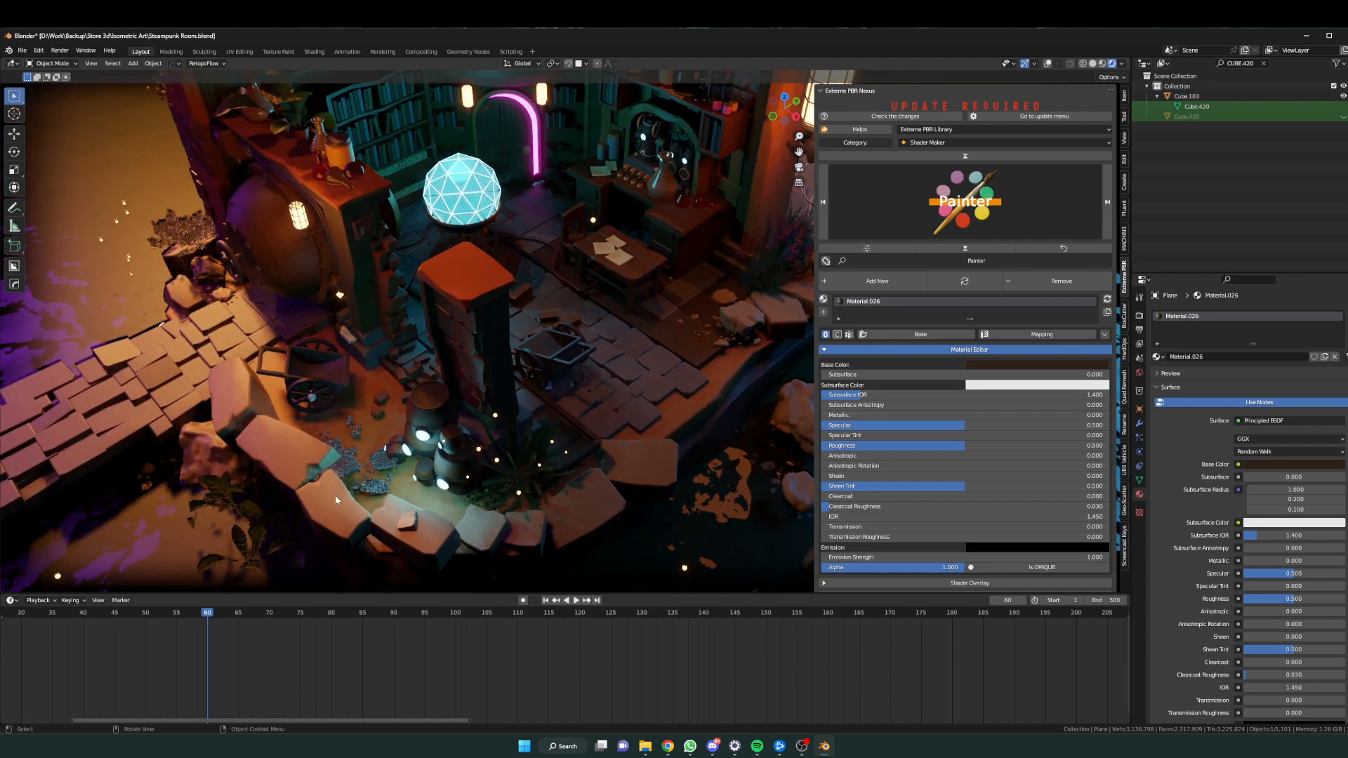
left_click(289, 423)
middle_click_drag(288, 423, 440, 449)
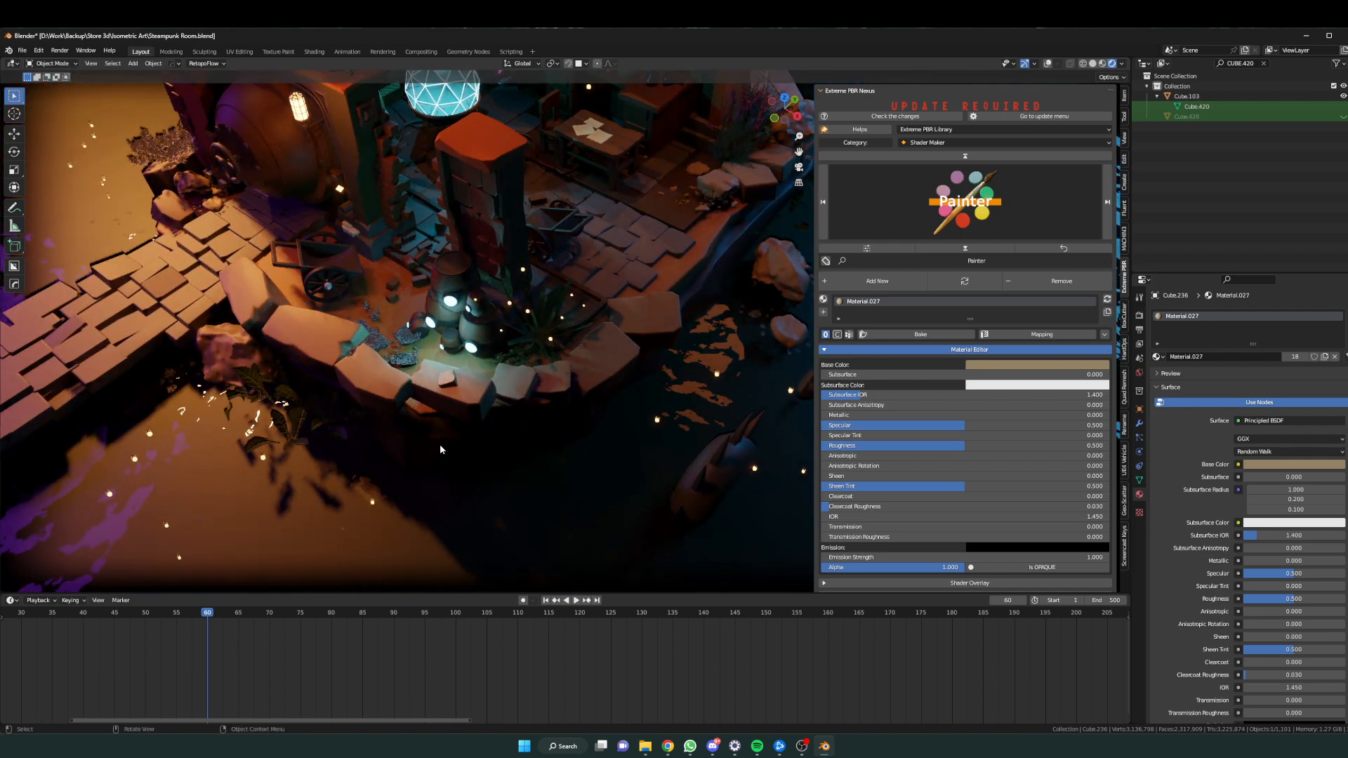
middle_click_drag(487, 389, 445, 476)
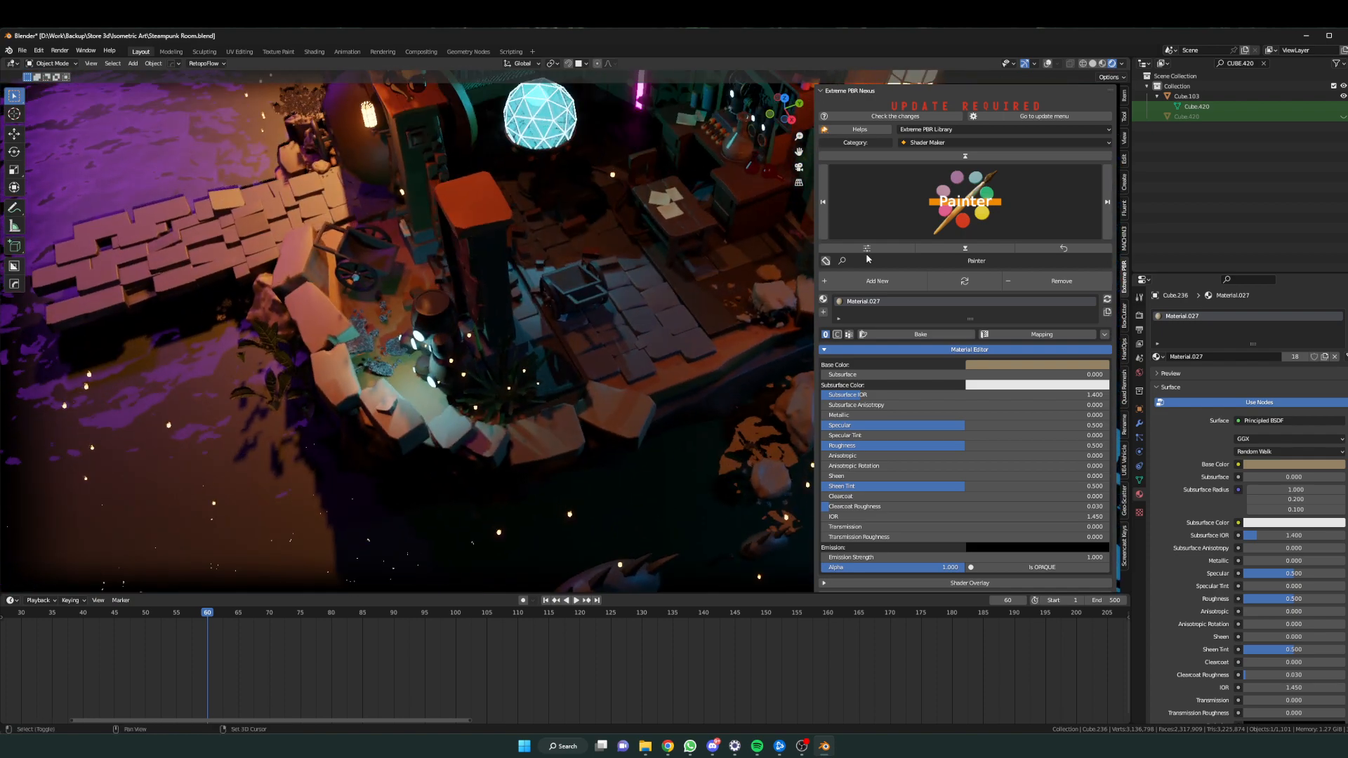
left_click(1047, 64)
middle_click_drag(294, 433, 269, 381)
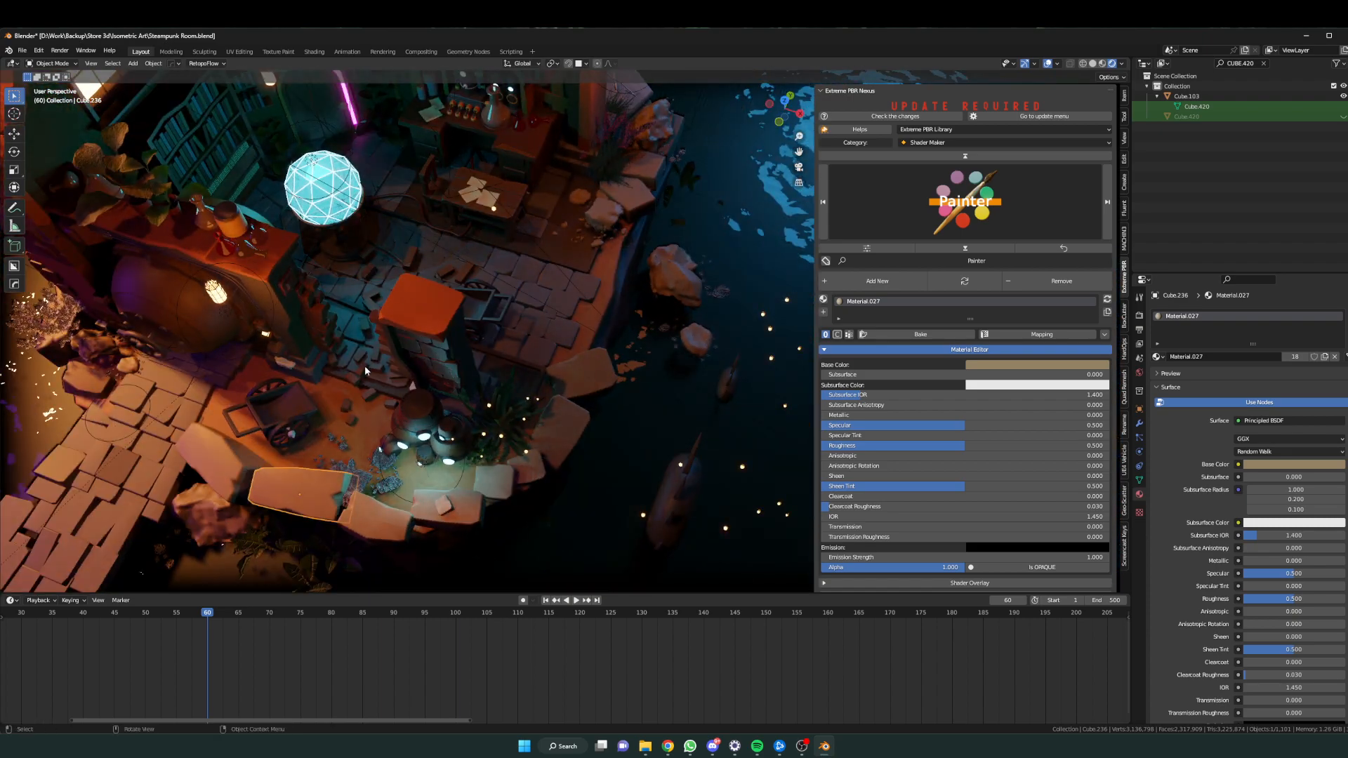
mouse_move(365, 370)
middle_mouse_down()
mouse_move(474, 466)
mouse_move(458, 440)
mouse_move(604, 472)
mouse_move(338, 314)
mouse_move(497, 390)
mouse_move(520, 379)
mouse_move(572, 389)
mouse_move(370, 327)
middle_mouse_up()
left_click(1092, 64)
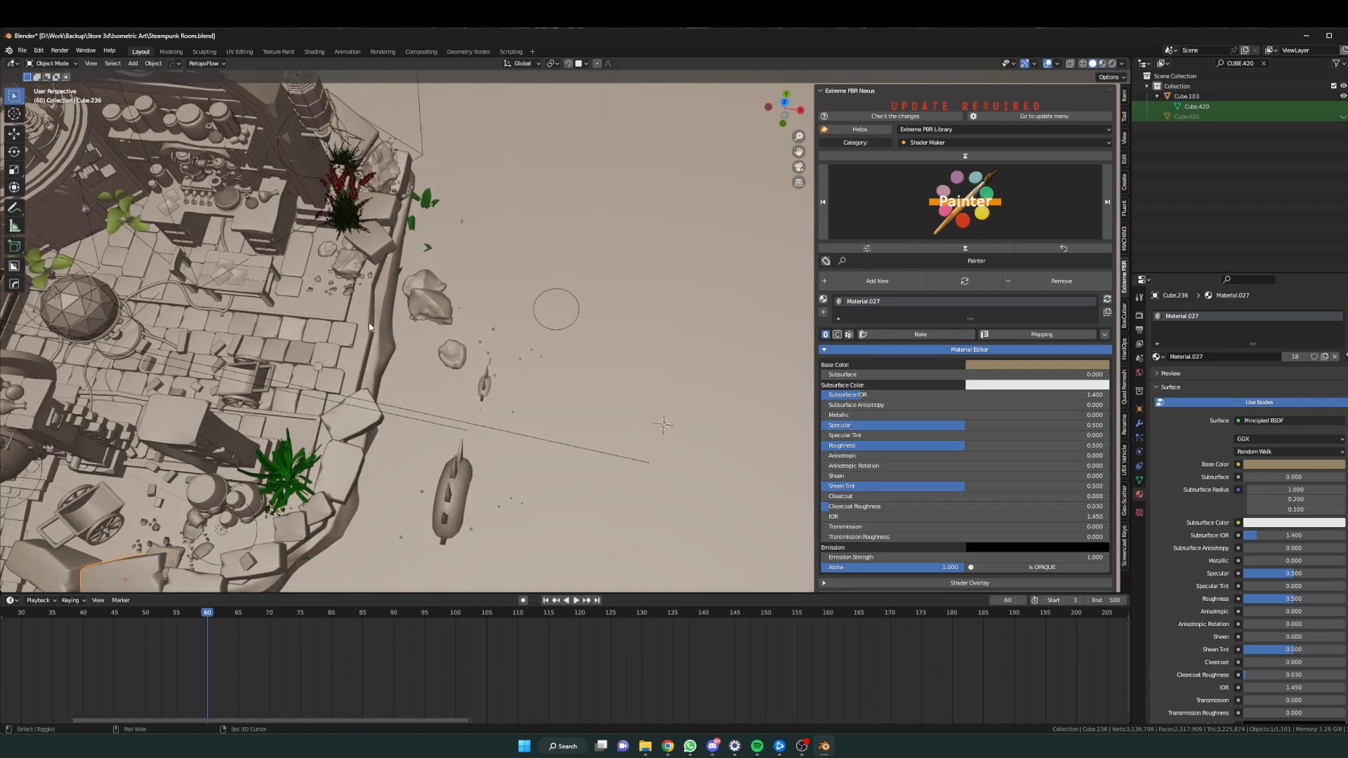
Add a cube mesh and move it into the empty area beside the room.
key("shift+a")
mouse_move(638, 322)
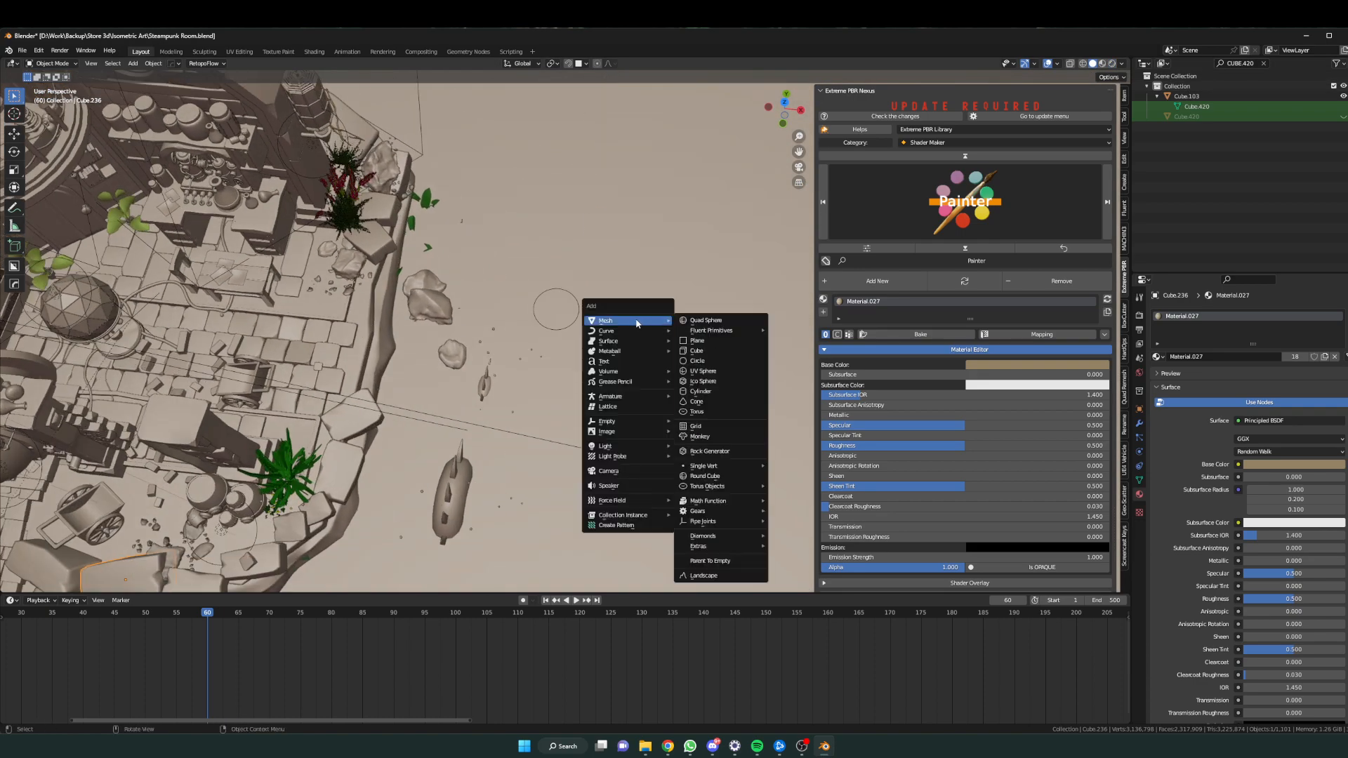
left_click(688, 352)
scroll(688, 351, "down", 5)
key("g")
left_click(702, 316)
middle_click_drag(728, 332, 551, 345, "shift")
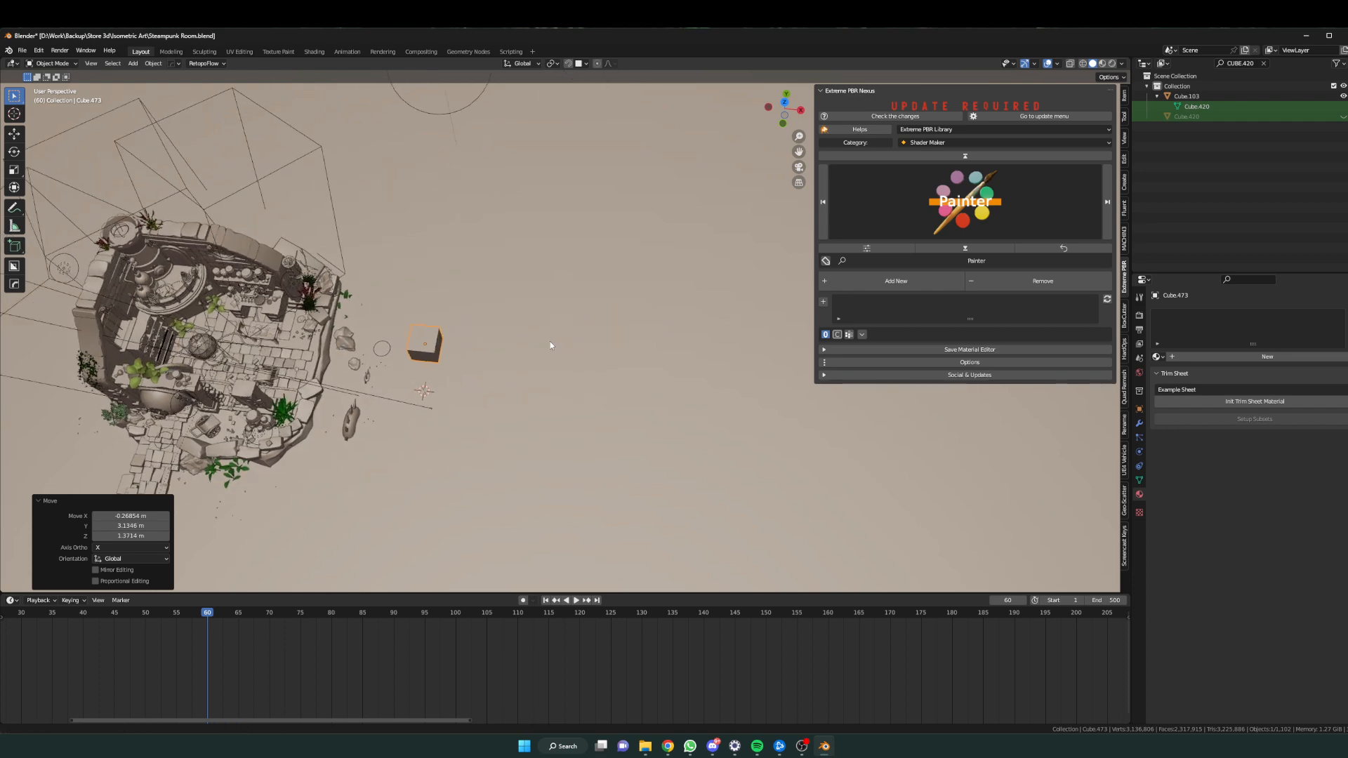
Scale the cube by about 2.4 along X and flatten it to about 0.35 along Z.
scroll(551, 346, "up", 6)
key("s")
key("x")
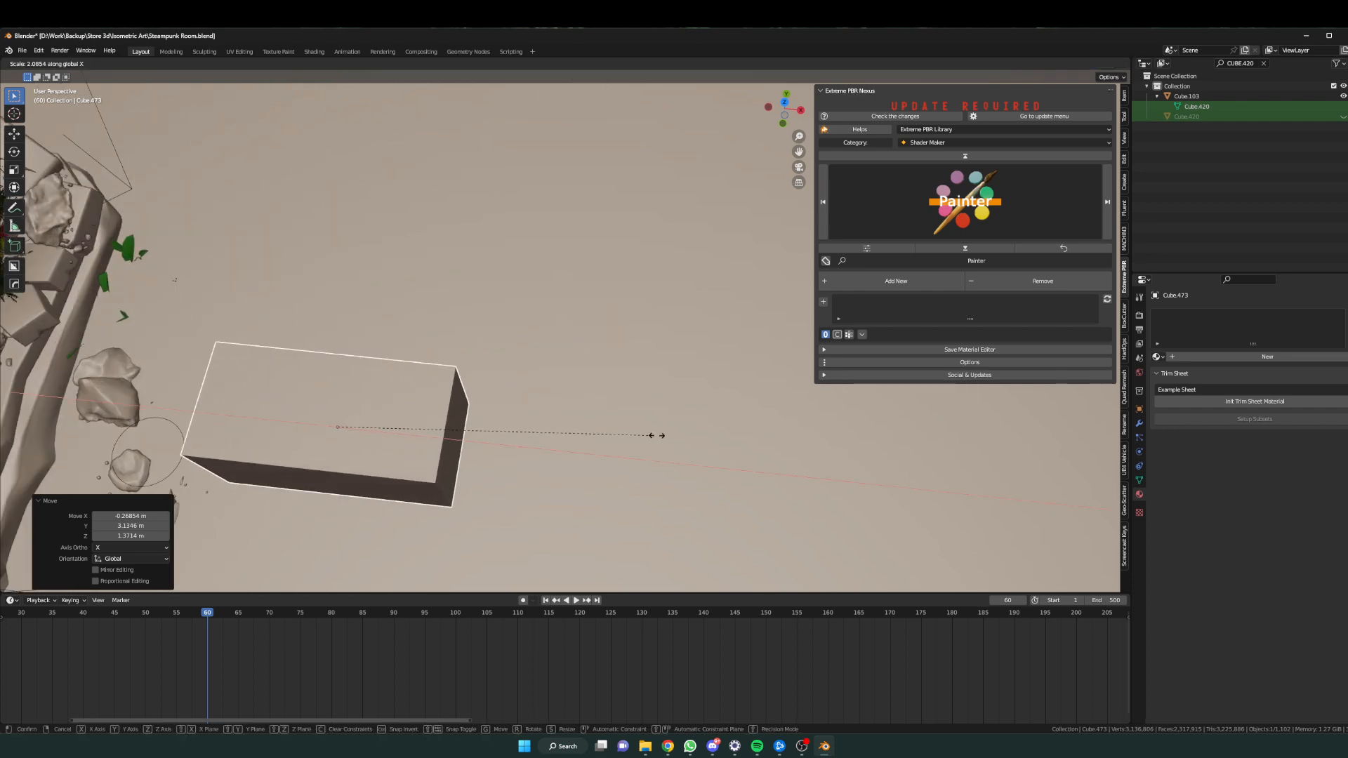
left_click(706, 438)
middle_click_drag(704, 439, 460, 351)
scroll(492, 379, "down", 3)
middle_click_drag(498, 386, 550, 445, "shift")
key("s")
key("z")
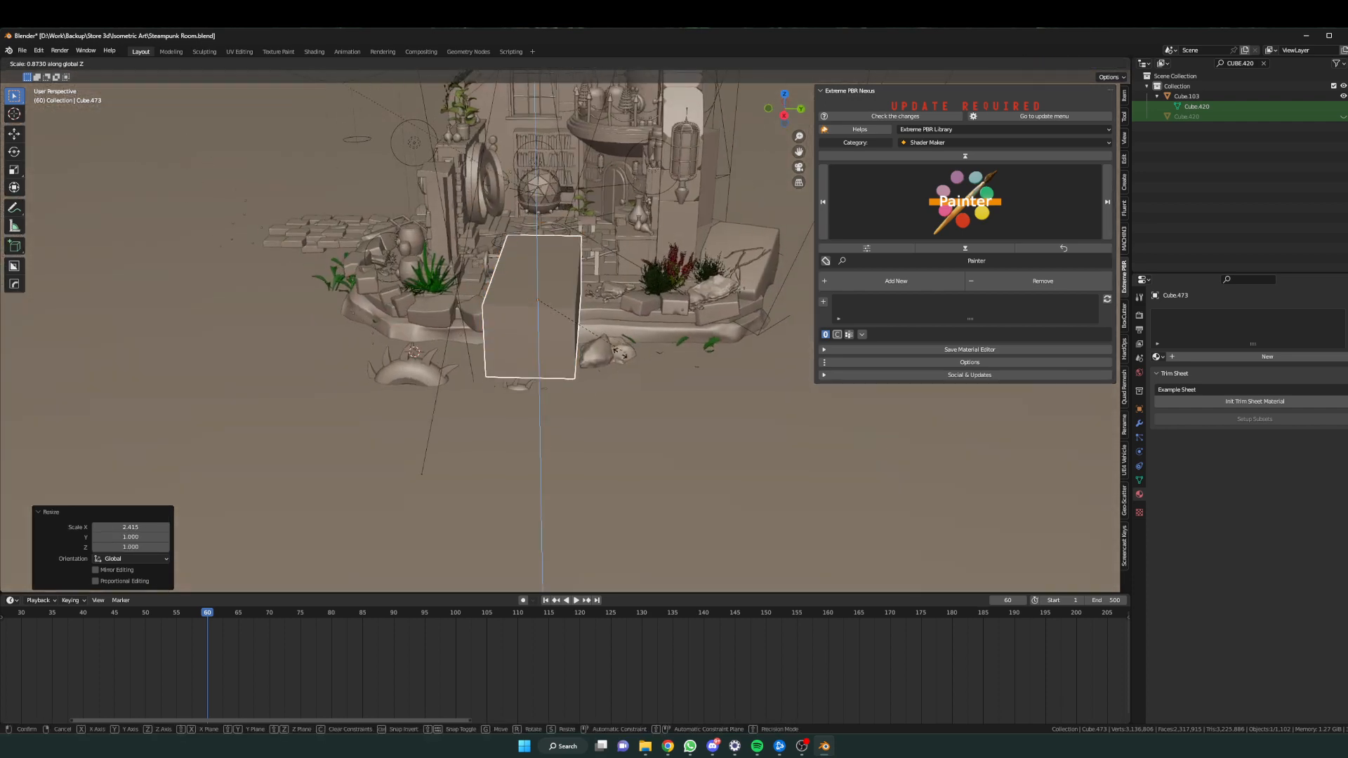
left_click(544, 341)
Apply the scale of the flattened block.
middle_click_drag(544, 341, 691, 381)
middle_click_drag(523, 382, 673, 400, "shift")
scroll(581, 398, "up", 2)
middle_click_drag(581, 398, 574, 405)
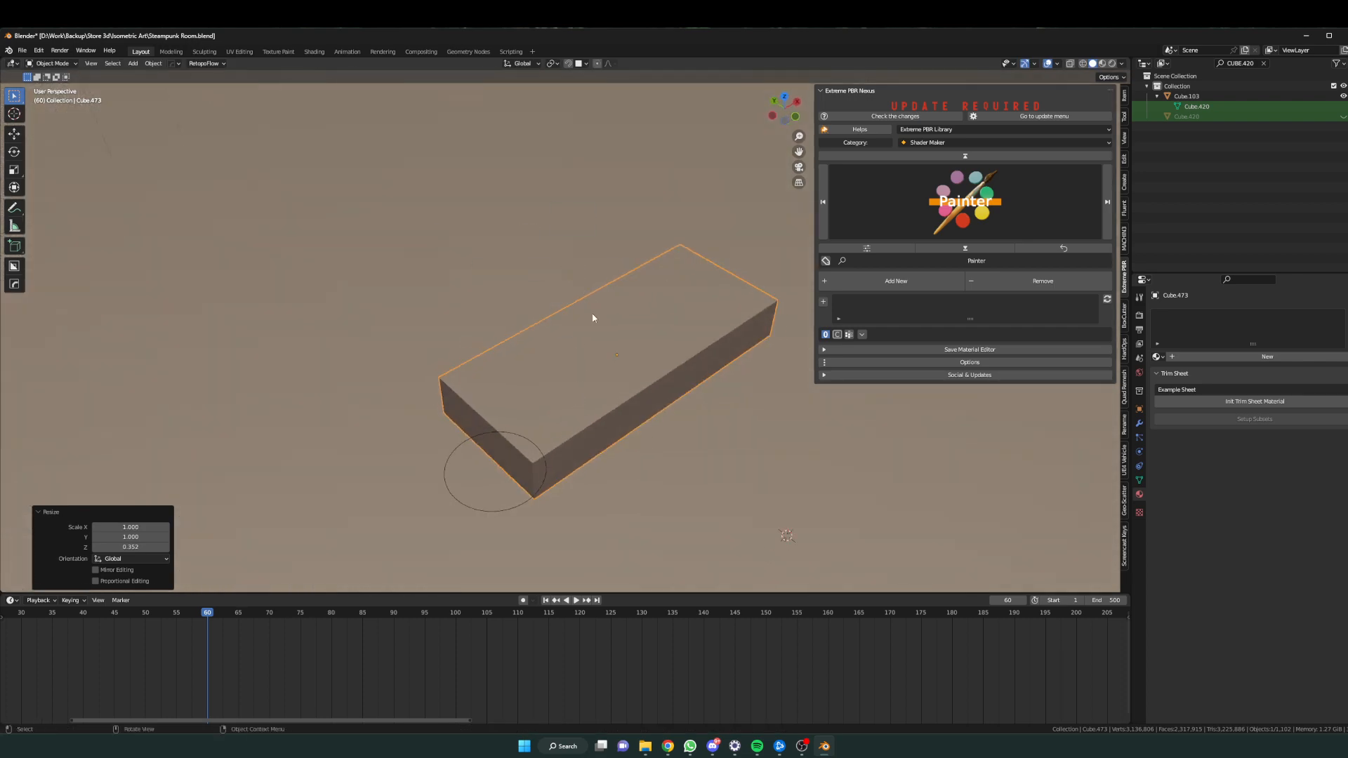
key("ctrl+a")
left_click(595, 358)
Examine the flattened block from several angles and distances and frame it in the viewport.
middle_click_drag(575, 402, 472, 396)
middle_click_drag(393, 387, 728, 436, "shift")
scroll(340, 403, "down", 4)
middle_click_drag(340, 403, 471, 452, "shift")
scroll(590, 434, "up", 4)
scroll(562, 440, "down", 2)
scroll(547, 404, "down", 3)
scroll(565, 413, "up", 3)
scroll(539, 425, "down", 2)
key("KP_Decimal")
scroll(416, 446, "up", 3)
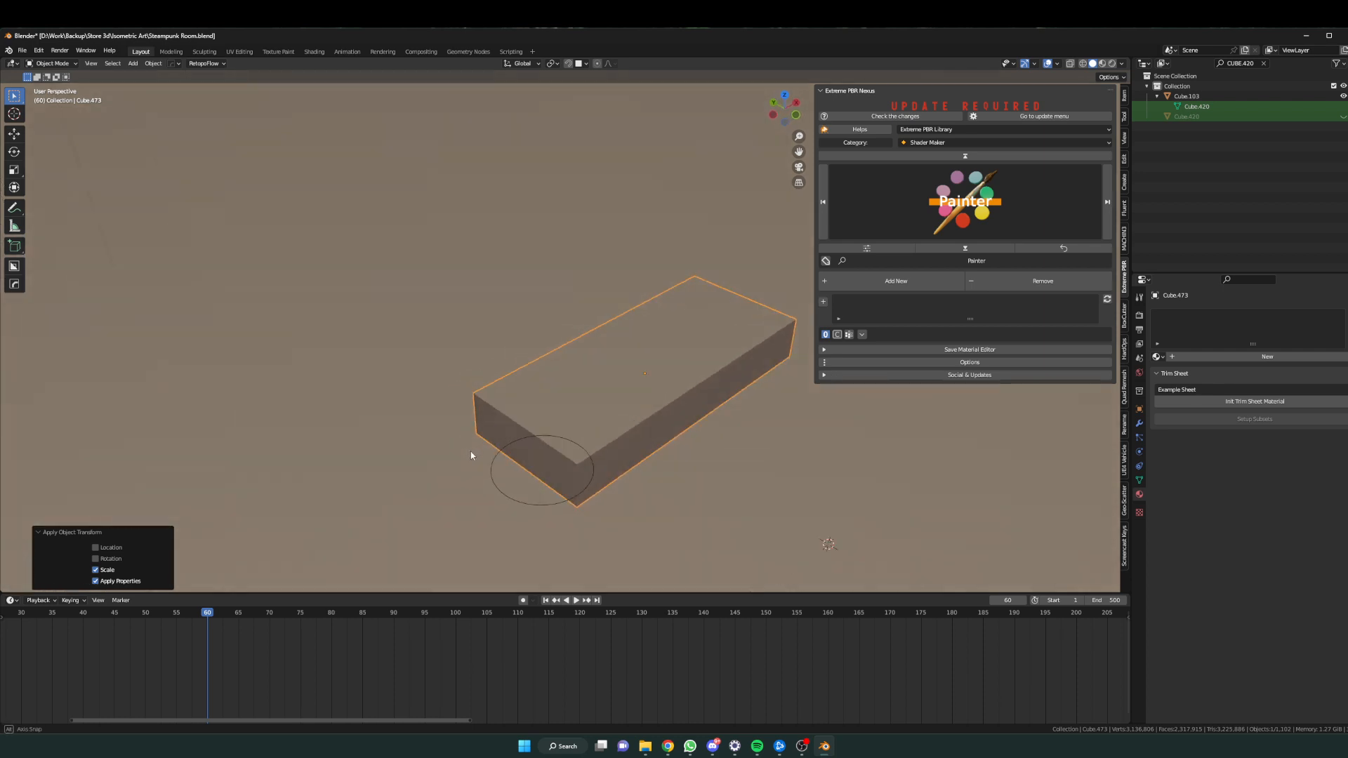
In Edit Mode, bevel the block's near top corner vertex with a width of about 0.35 m.
left_click(492, 293)
key("1")
middle_click_drag(559, 394, 522, 402)
key("Tab")
key("Tab")
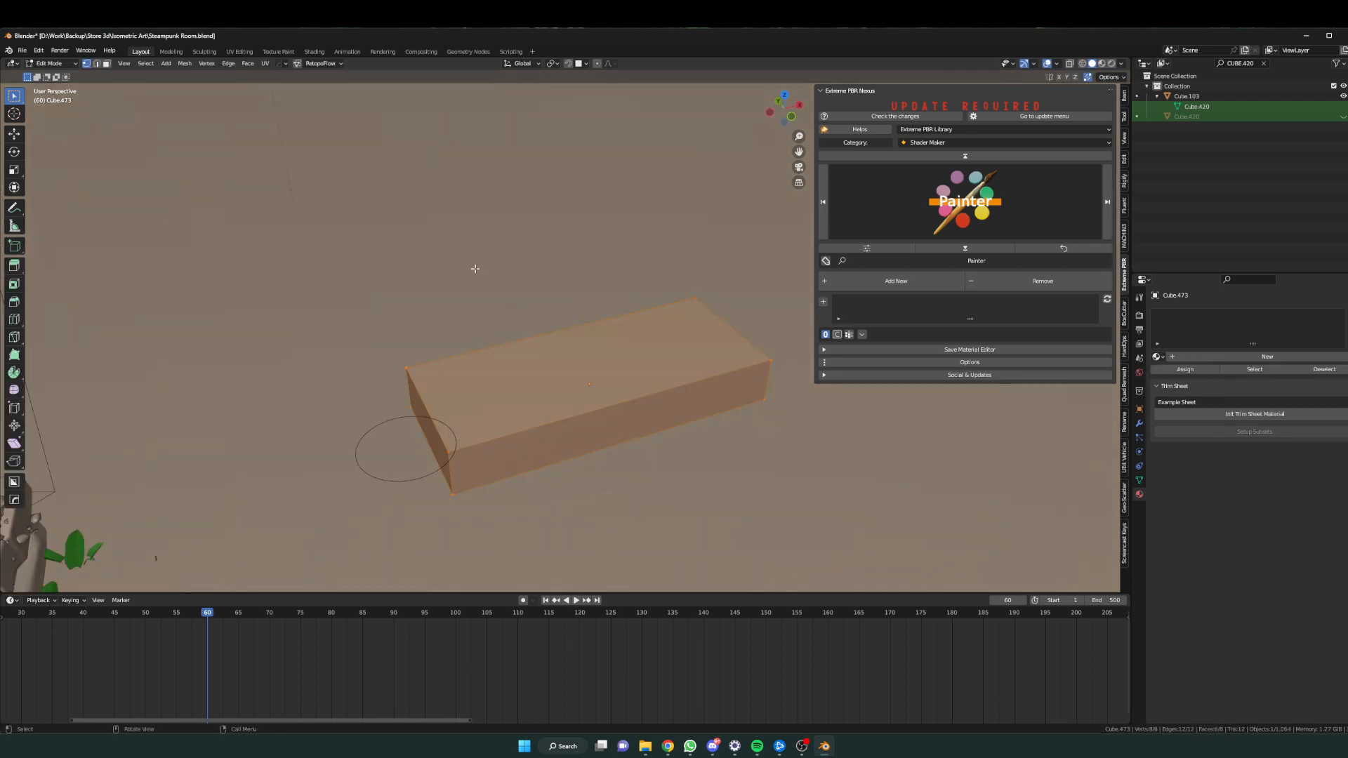
left_click(448, 451)
middle_click_drag(448, 451, 444, 433)
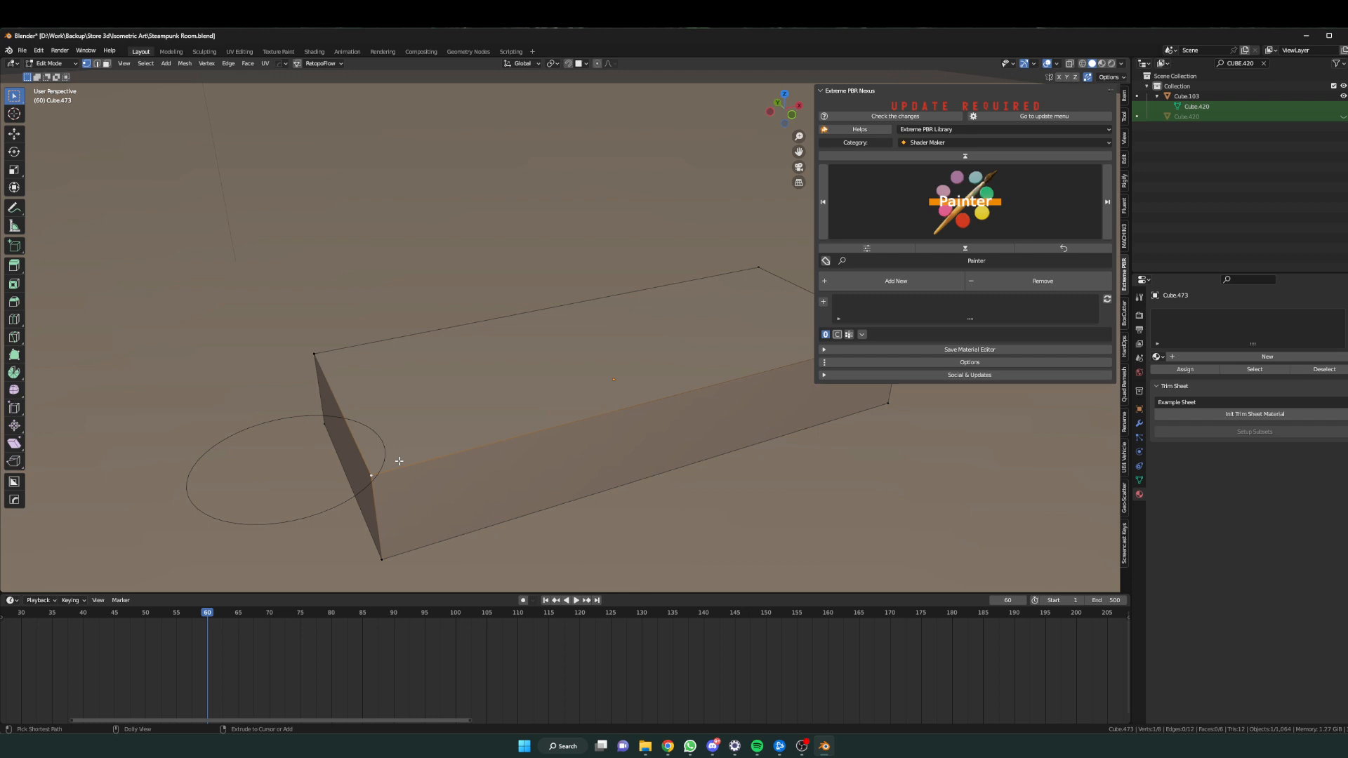
left_click(470, 473)
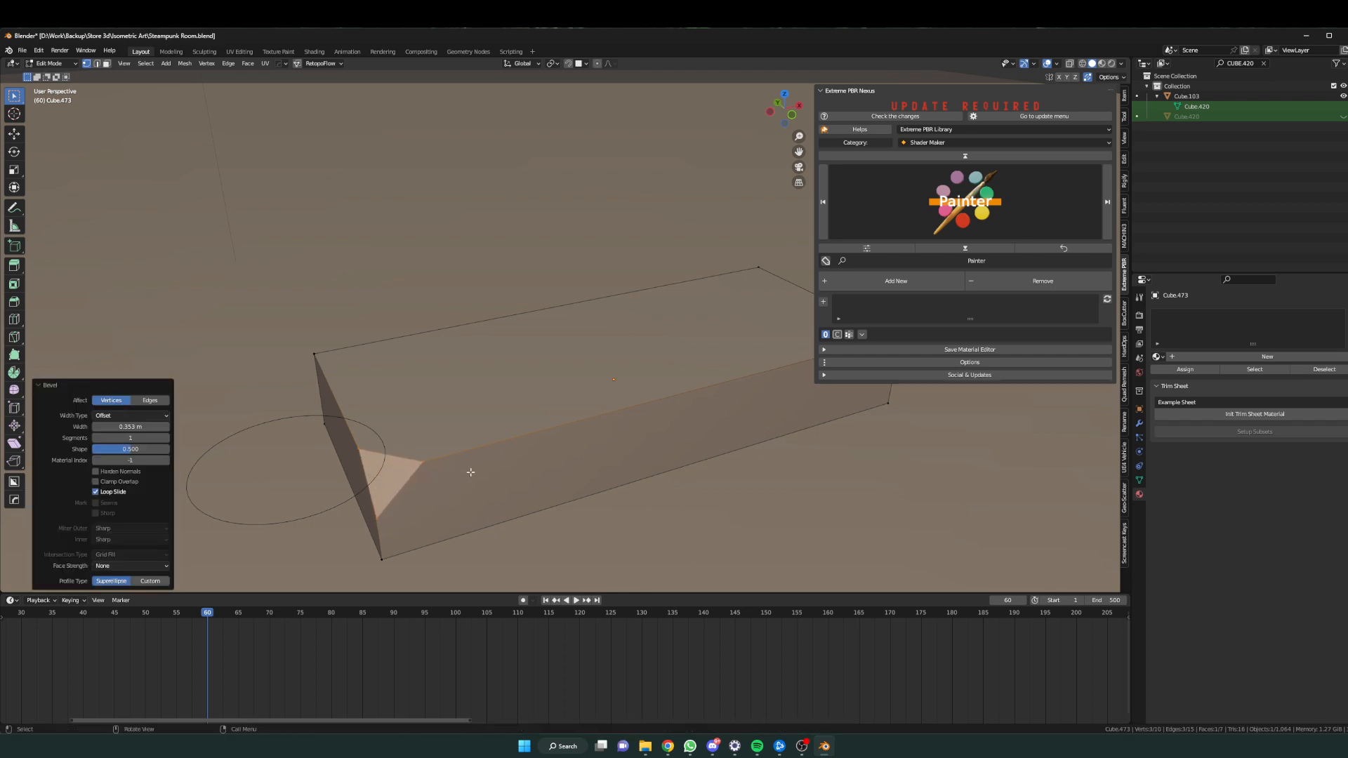
Enable the Screencast Keys display and collapse its settings.
left_click(1124, 544)
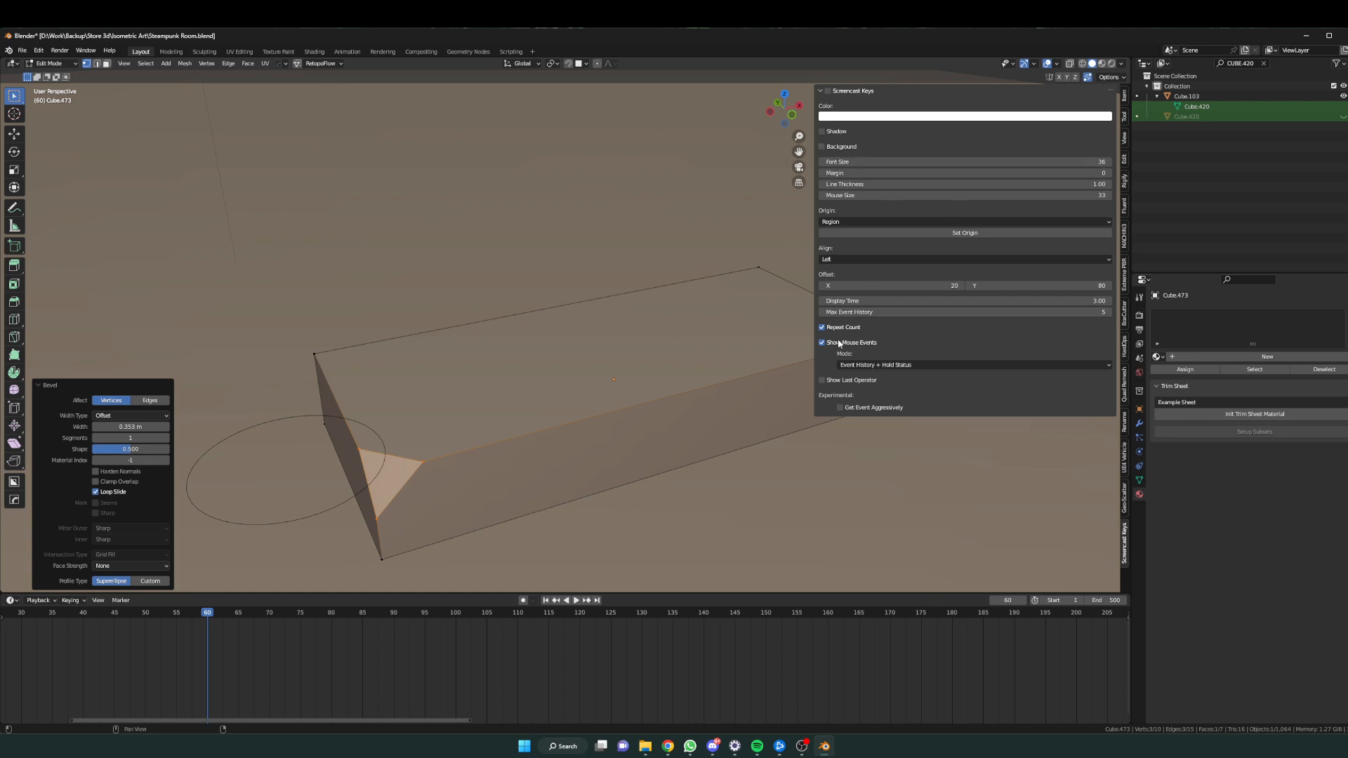
left_click(822, 92)
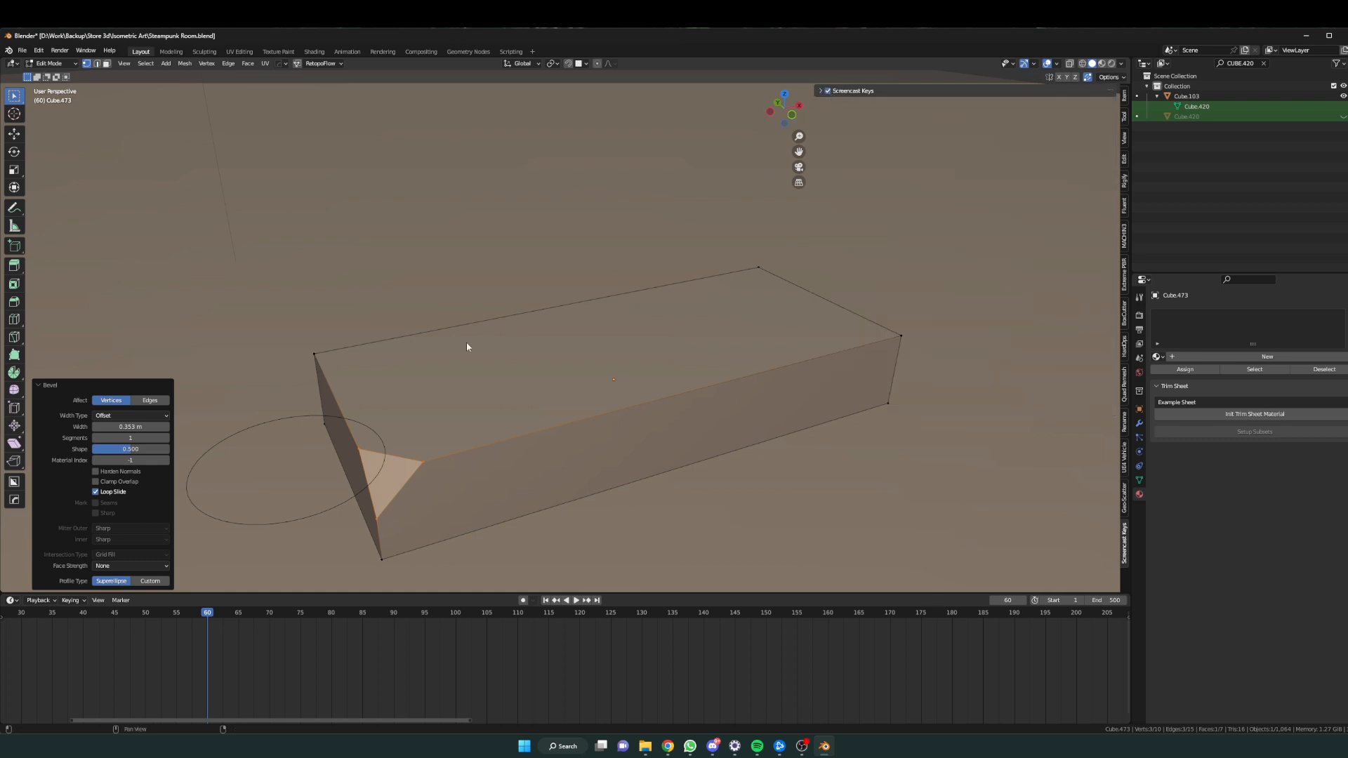
middle_click_drag(420, 354, 449, 365)
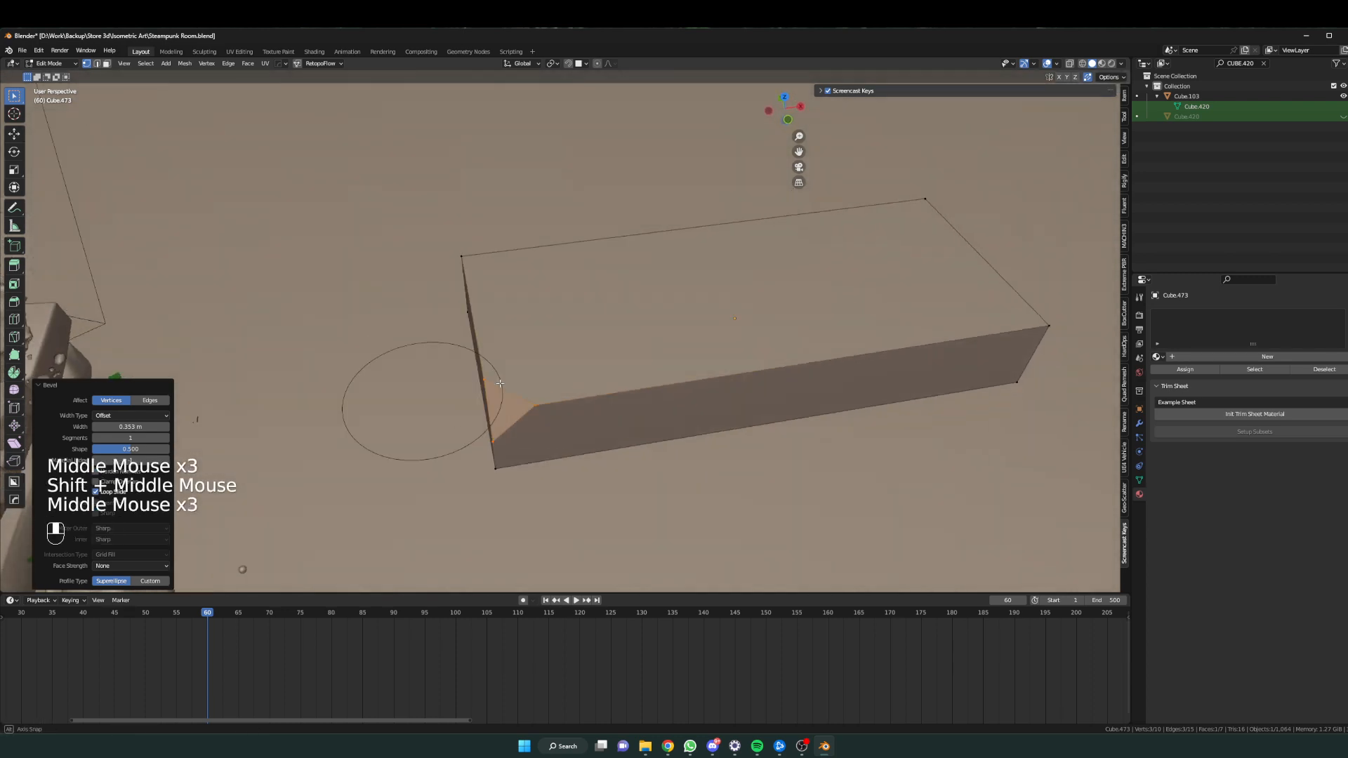
Slide the bevelled corner's vertex along the long top edge by a factor of about 0.12 to lengthen the chip.
scroll(508, 382, "up", 2)
middle_click_drag(558, 411, 517, 401)
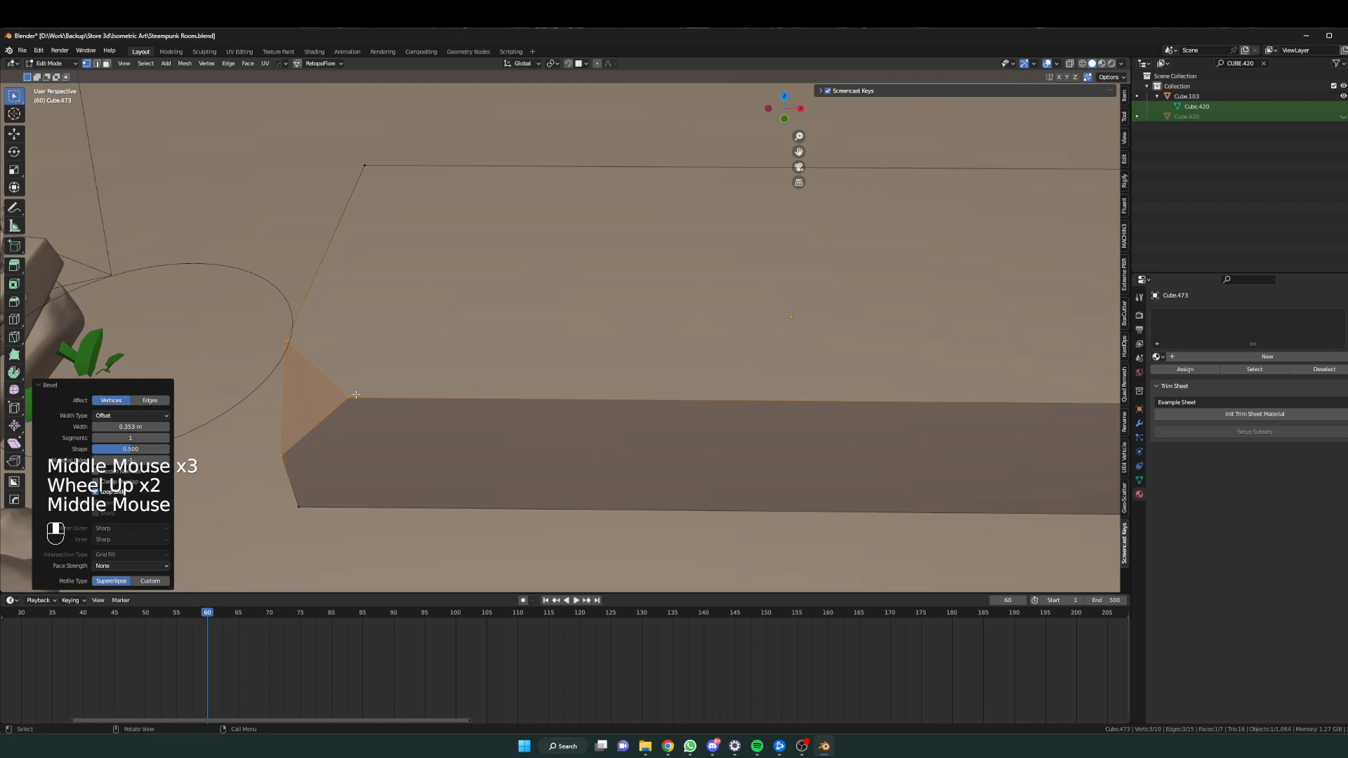
left_click(356, 395)
key("g")
key("g")
left_click(532, 391)
scroll(522, 382, "down", 1)
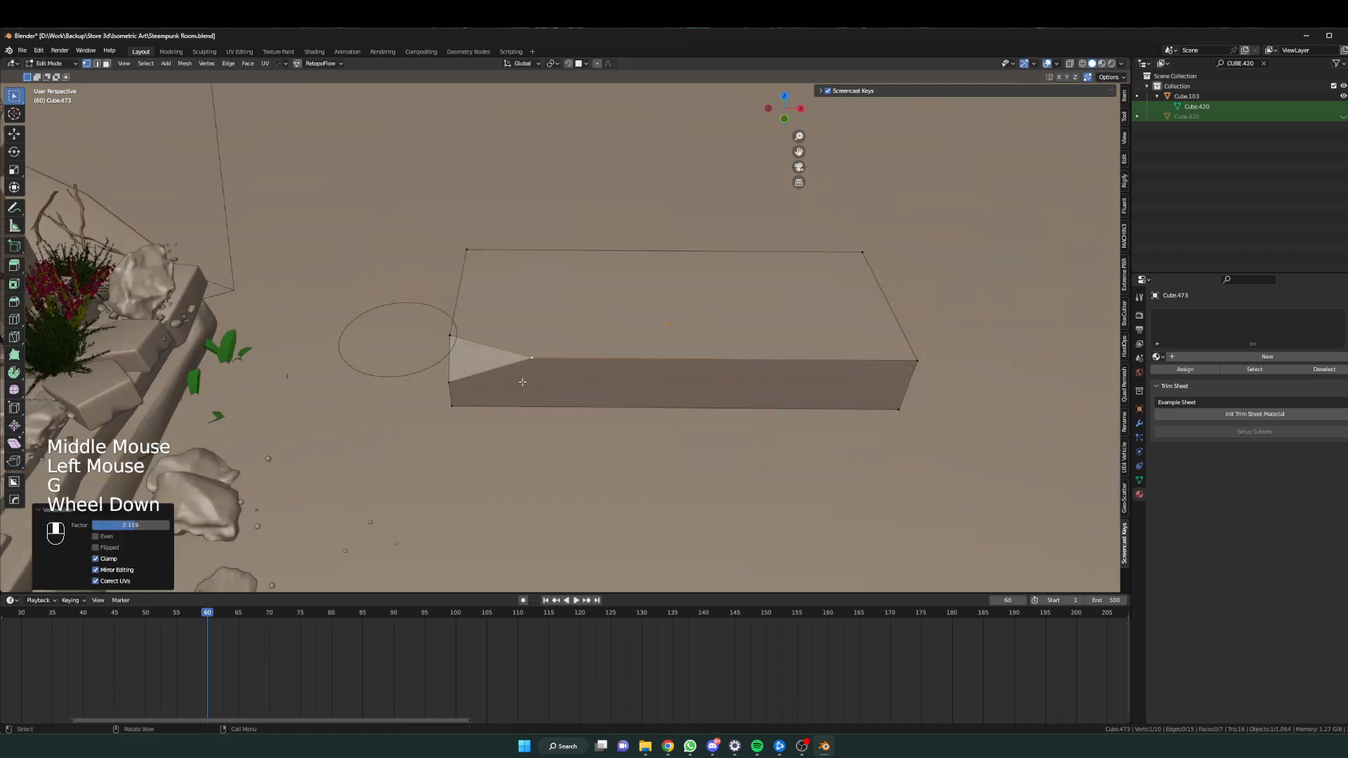
Bevel the top corner vertex at the other end of the block's long front edge.
middle_click_drag(522, 382, 606, 372)
left_click(770, 409)
key("ctrl+shift+b")
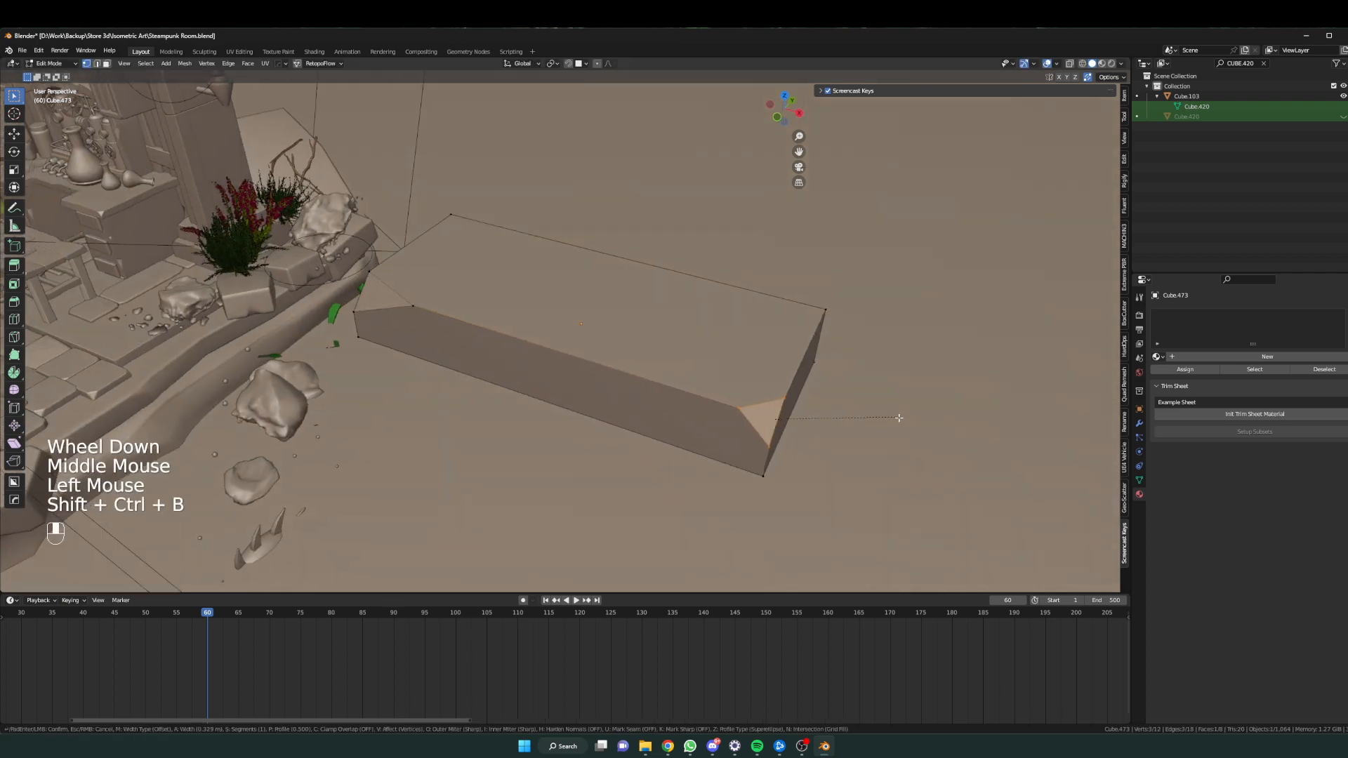
left_click(854, 420)
Slide the new chip's vertex inward along the long top edge to stretch the chip.
left_click(771, 454)
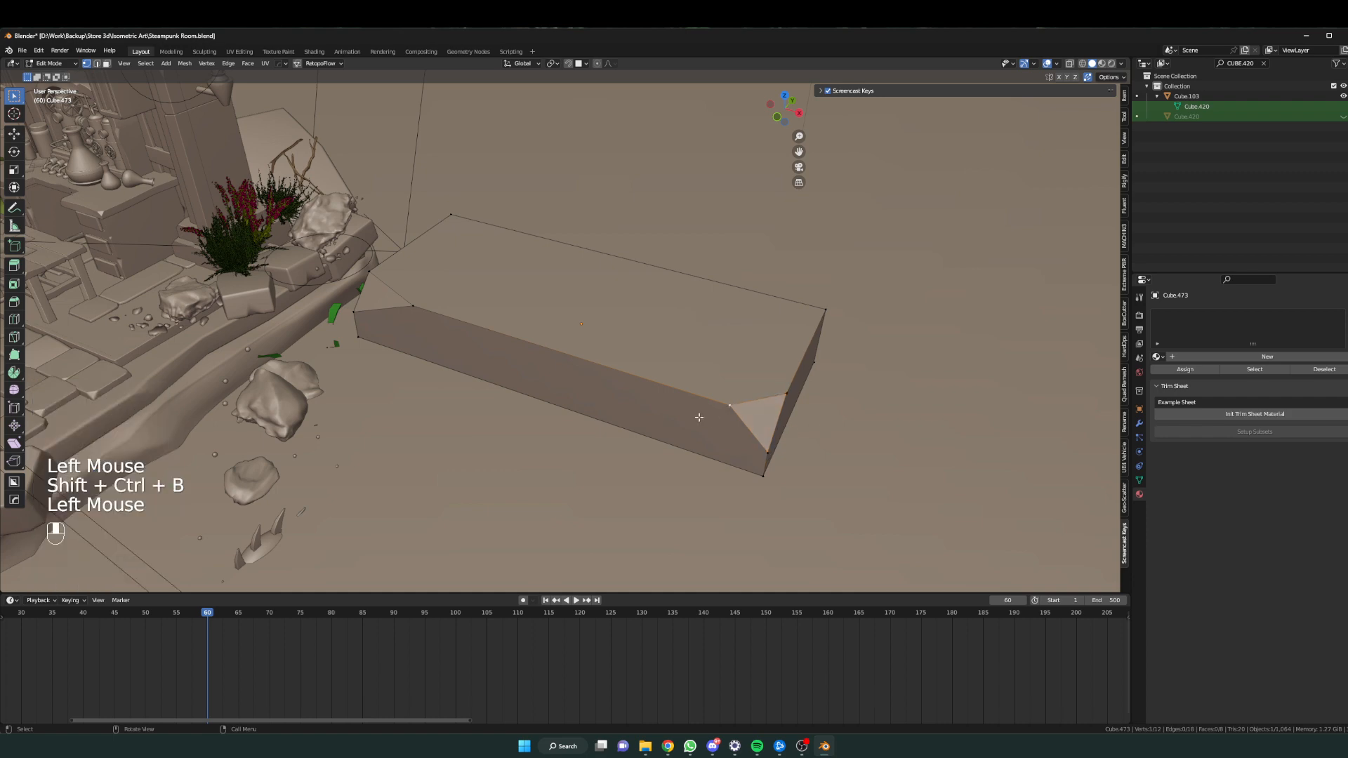
middle_click_drag(699, 417, 549, 425)
scroll(632, 416, "up", 2)
key("g")
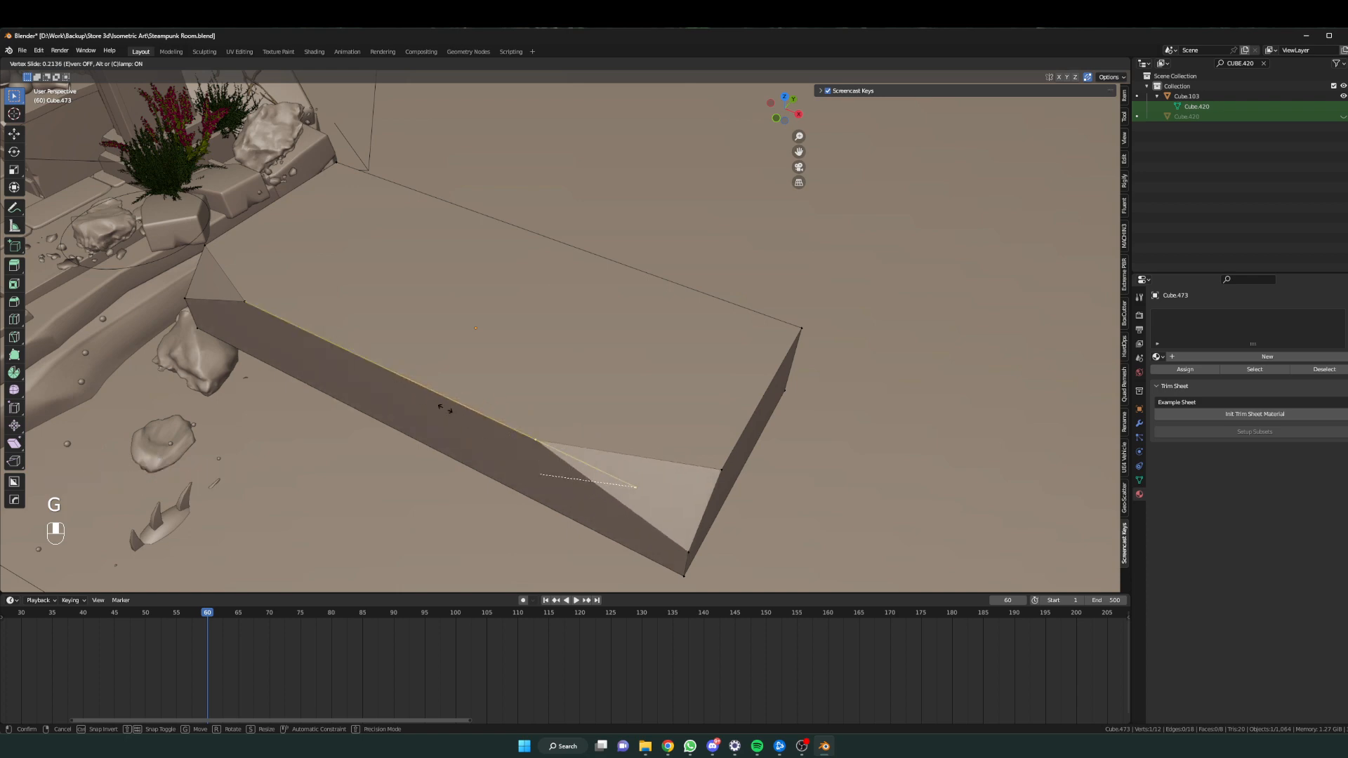
left_click(517, 400)
Bevel the top and bottom vertices of the end face's remaining corner, giving the bottom one a width of about 0.15 m.
middle_click_drag(517, 400, 537, 420)
left_click(537, 420)
key("shift+ctrl+b")
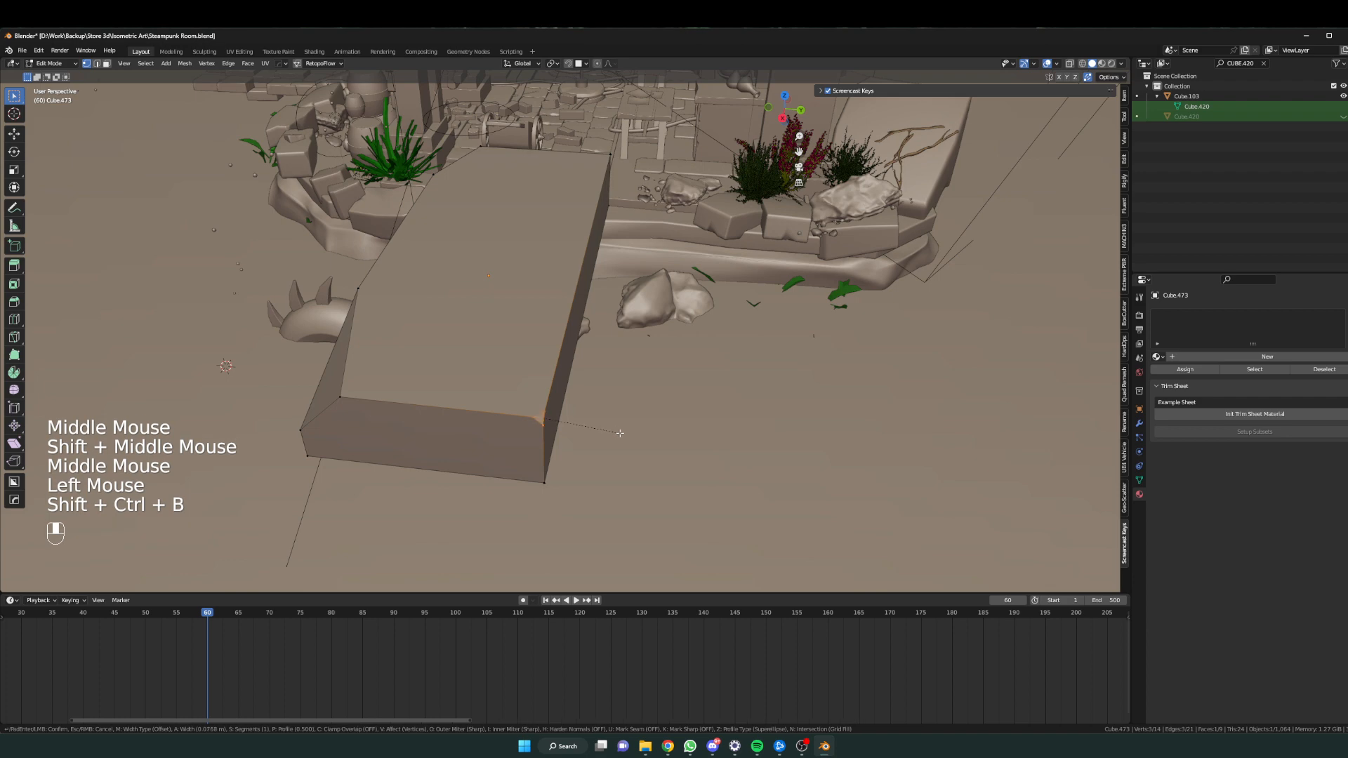
left_click(622, 435)
left_click(544, 482)
key("shift+ctrl+b")
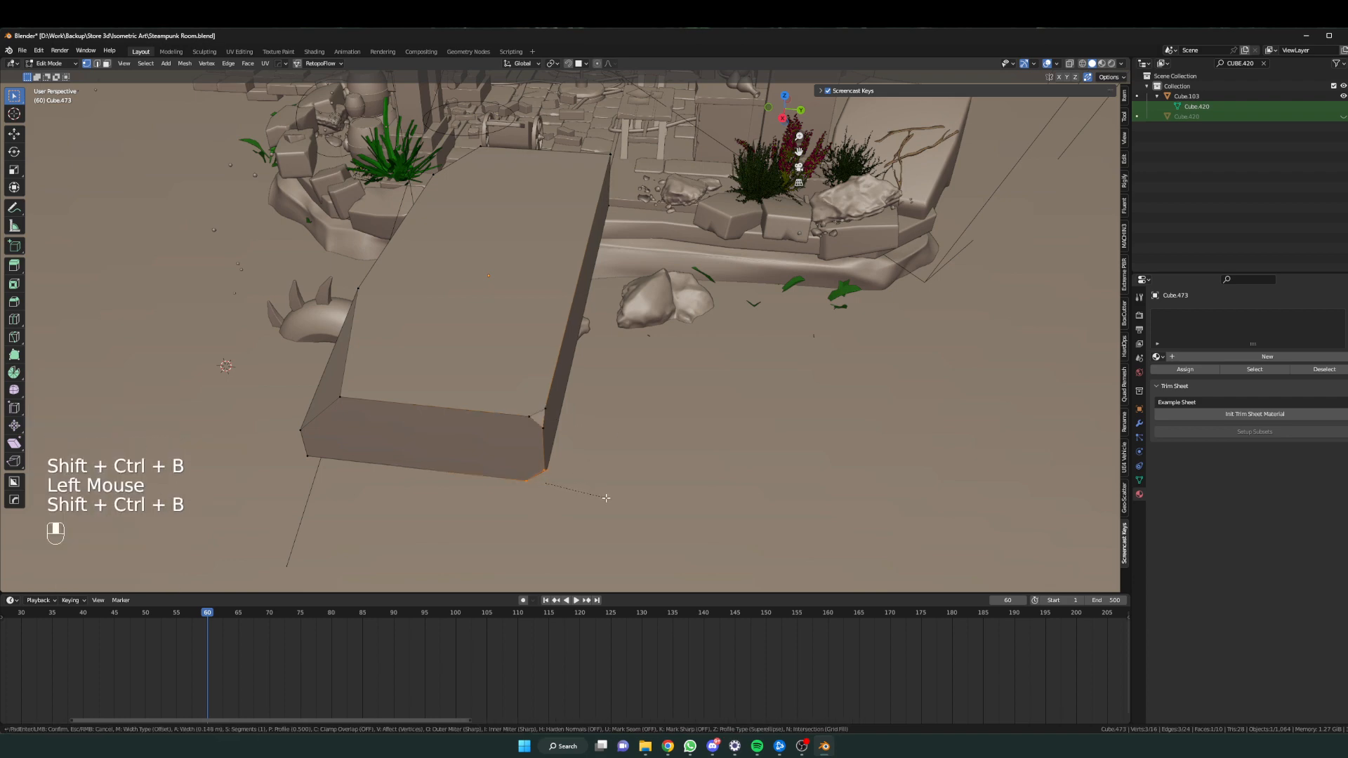
left_click(606, 498)
Undo the corner bevels and vertex slides to restore the plain block.
middle_click_drag(605, 498, 636, 452)
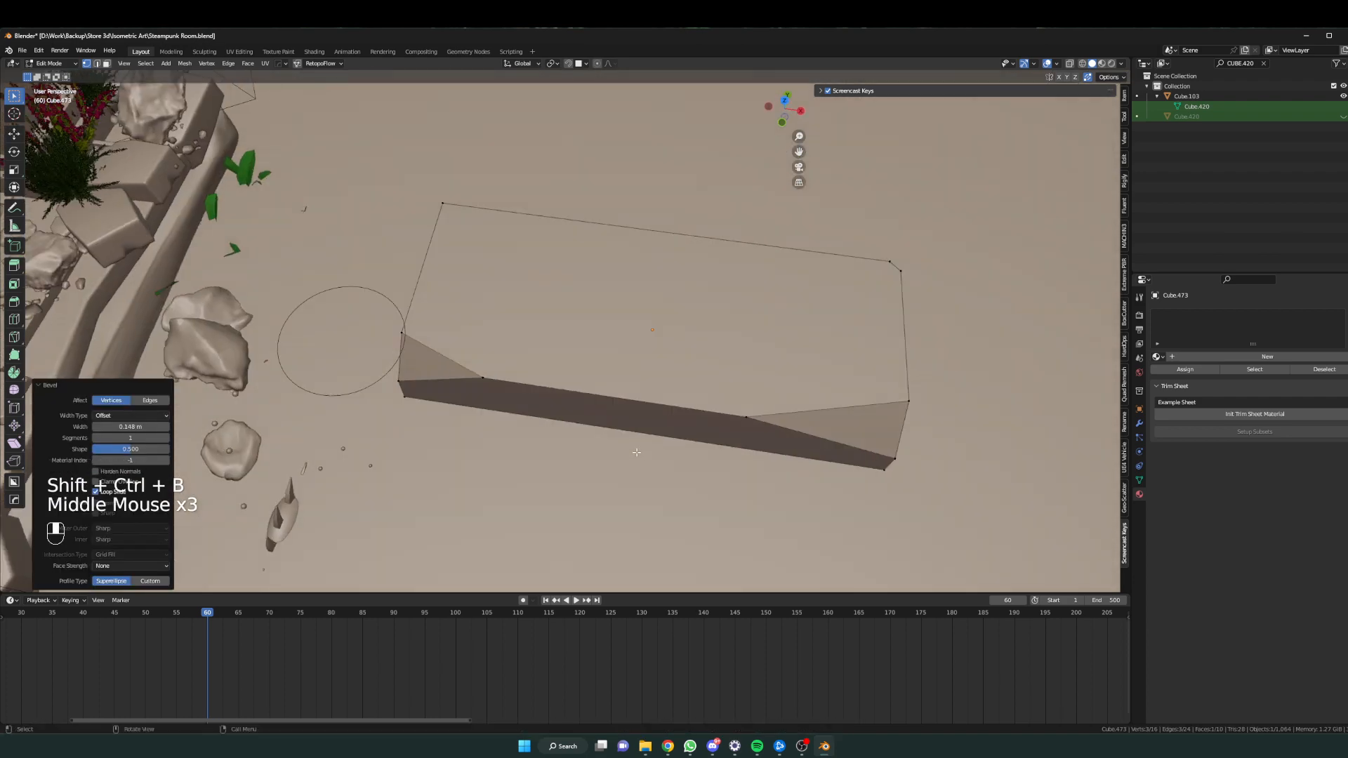
key("ctrl+z")
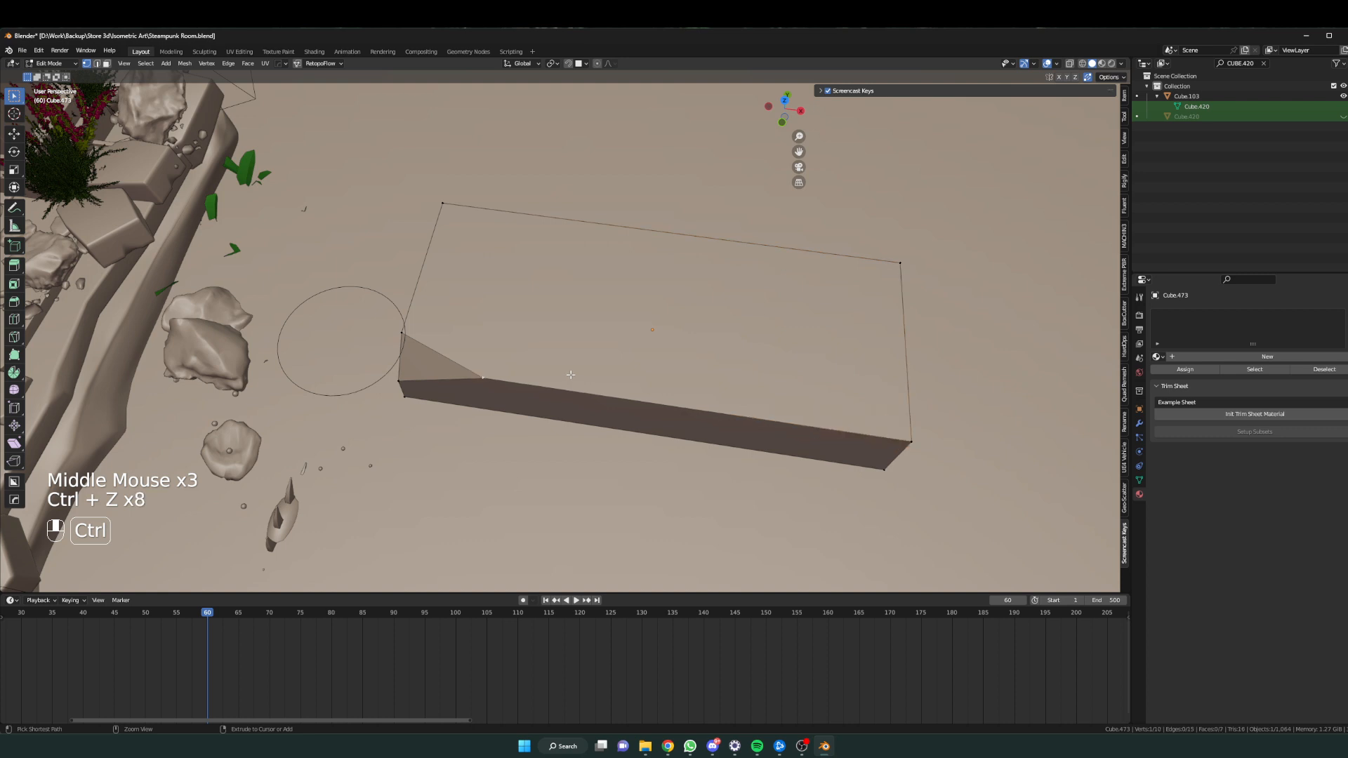
Add two evenly spaced loop cuts across the block's length and two more across its width.
left_click(647, 243)
right_click(647, 243)
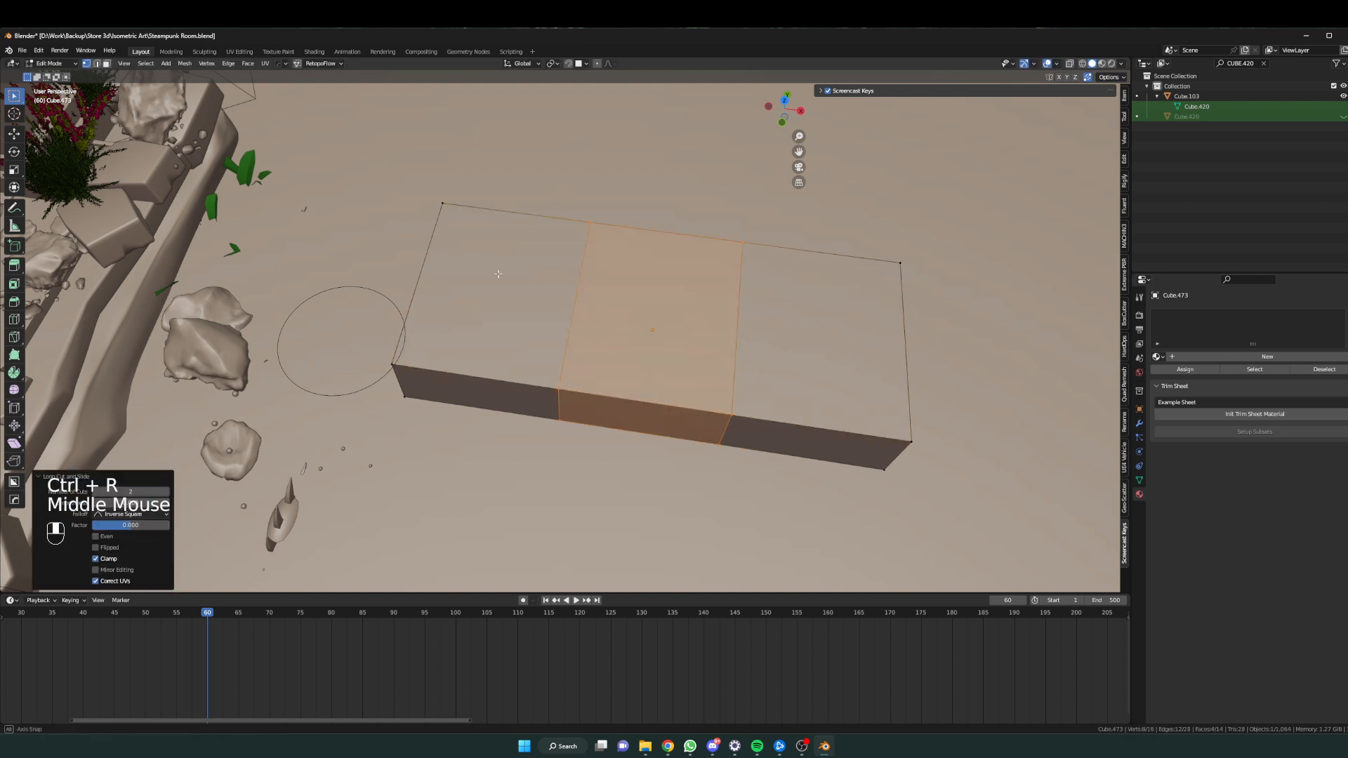
middle_click_drag(496, 274, 627, 238)
key("ctrl+r")
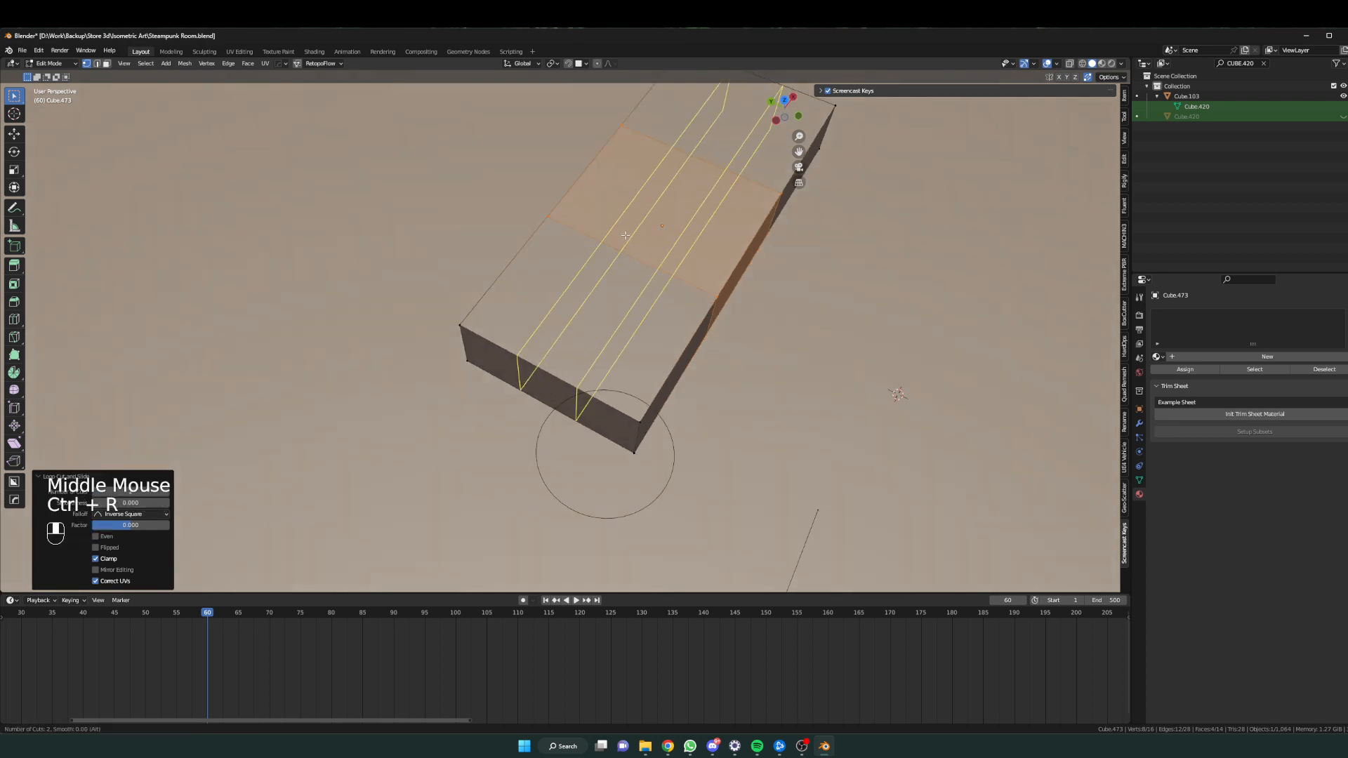
left_click(625, 235)
middle_click_drag(694, 285, 572, 272)
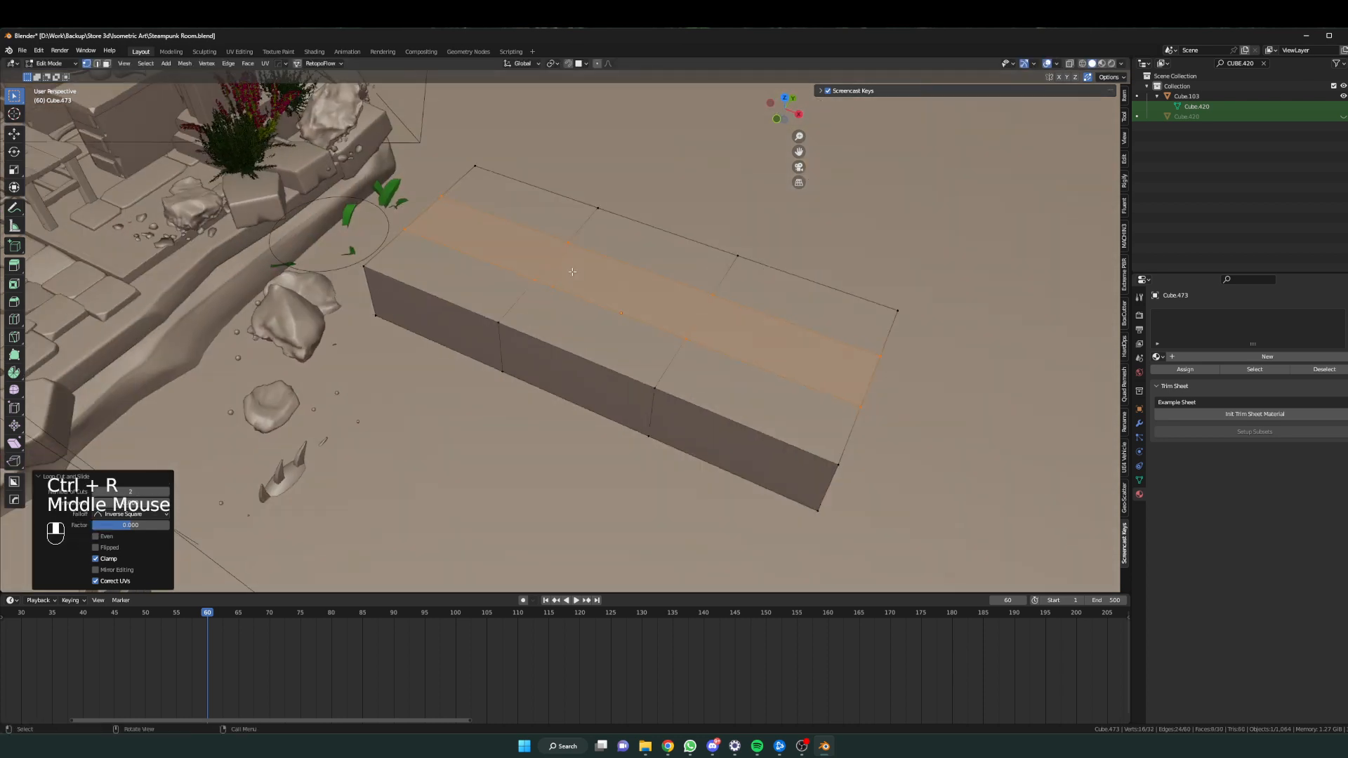
Bevel a loop-cut vertex on the long top edge by 0.24 m and slide its chip vertex by a factor of about 0.18.
left_click(502, 323)
key("shift+ctrl+b")
left_click(617, 353)
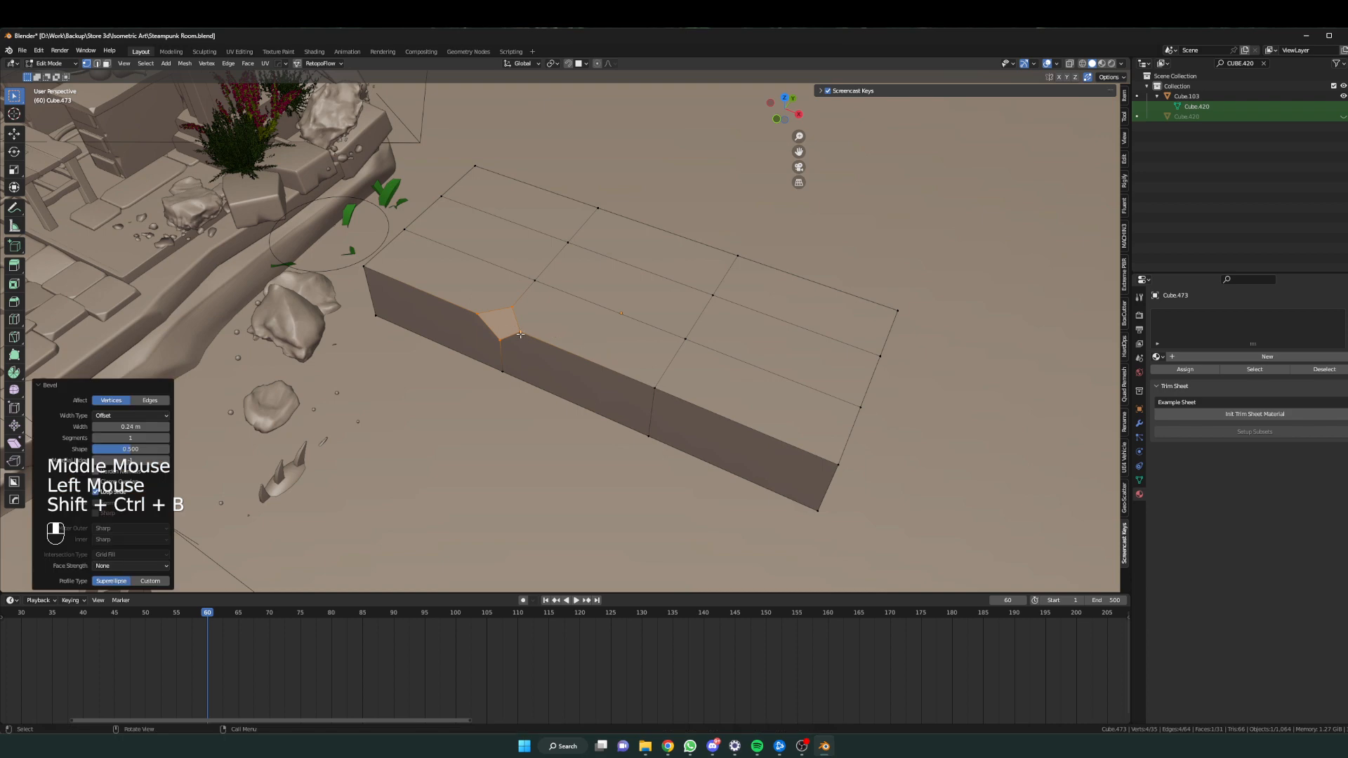
key("g")
key("g")
Bevel the top corner vertex at the block's end to chip that corner.
middle_click_drag(541, 342, 588, 372)
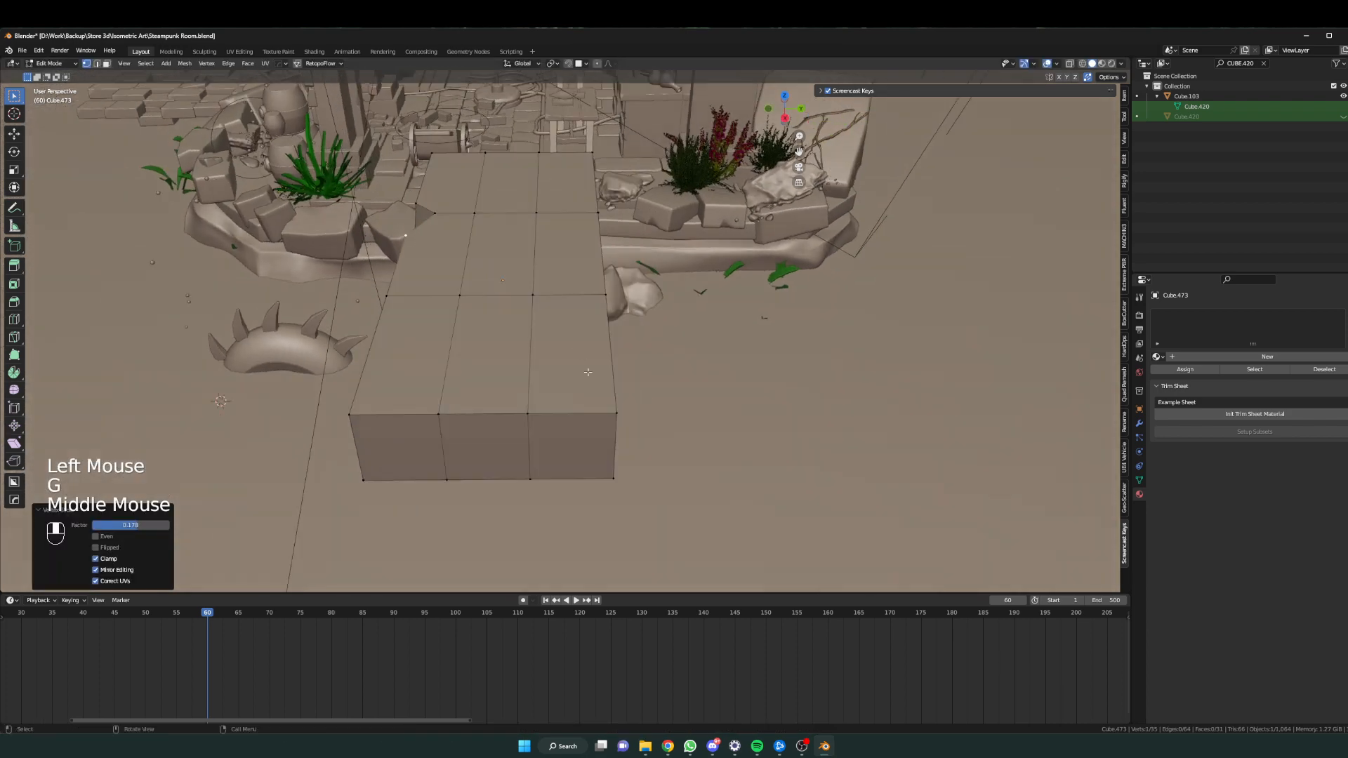
key("shift+ctrl+b")
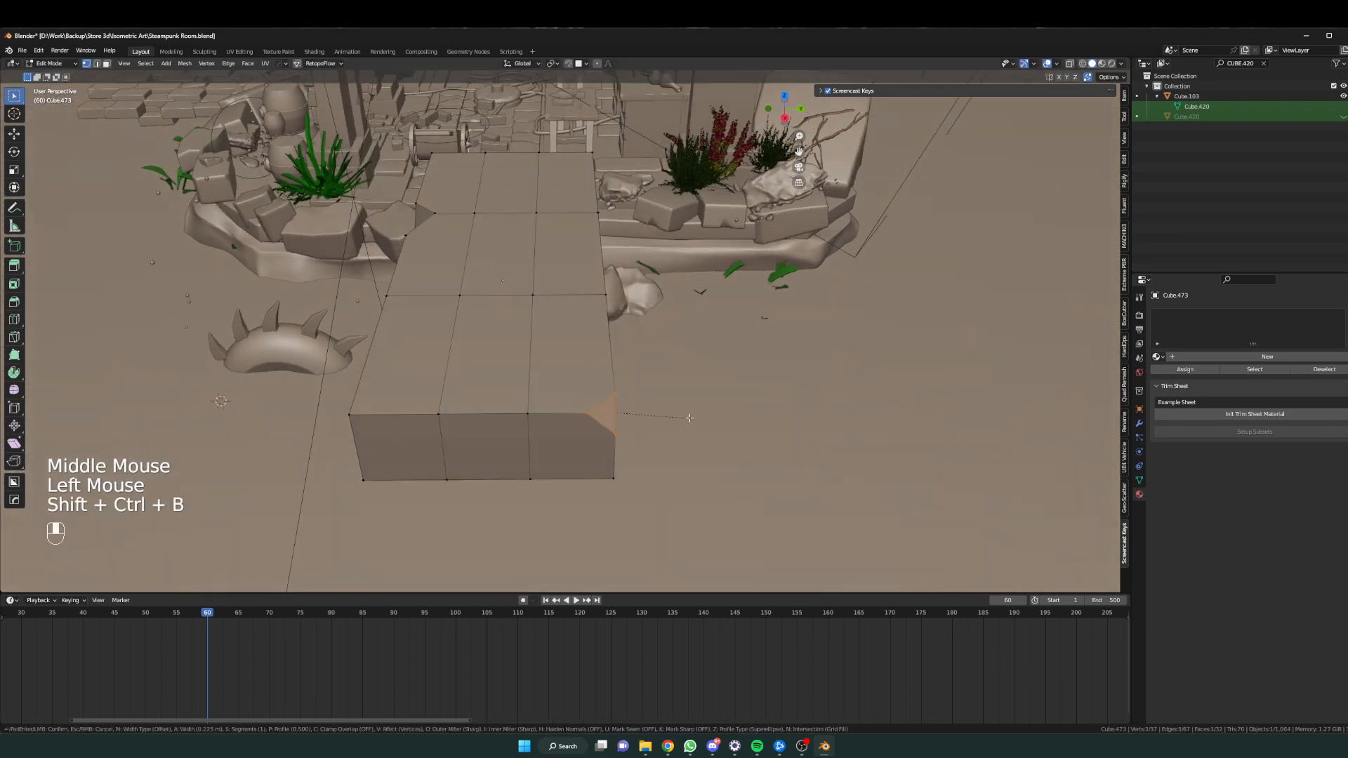
left_click(620, 357)
middle_click_drag(619, 357, 410, 293)
Lower the two loop-cut vertices on the opposite long top edge along global Z.
left_click(419, 283)
key("g")
key("z")
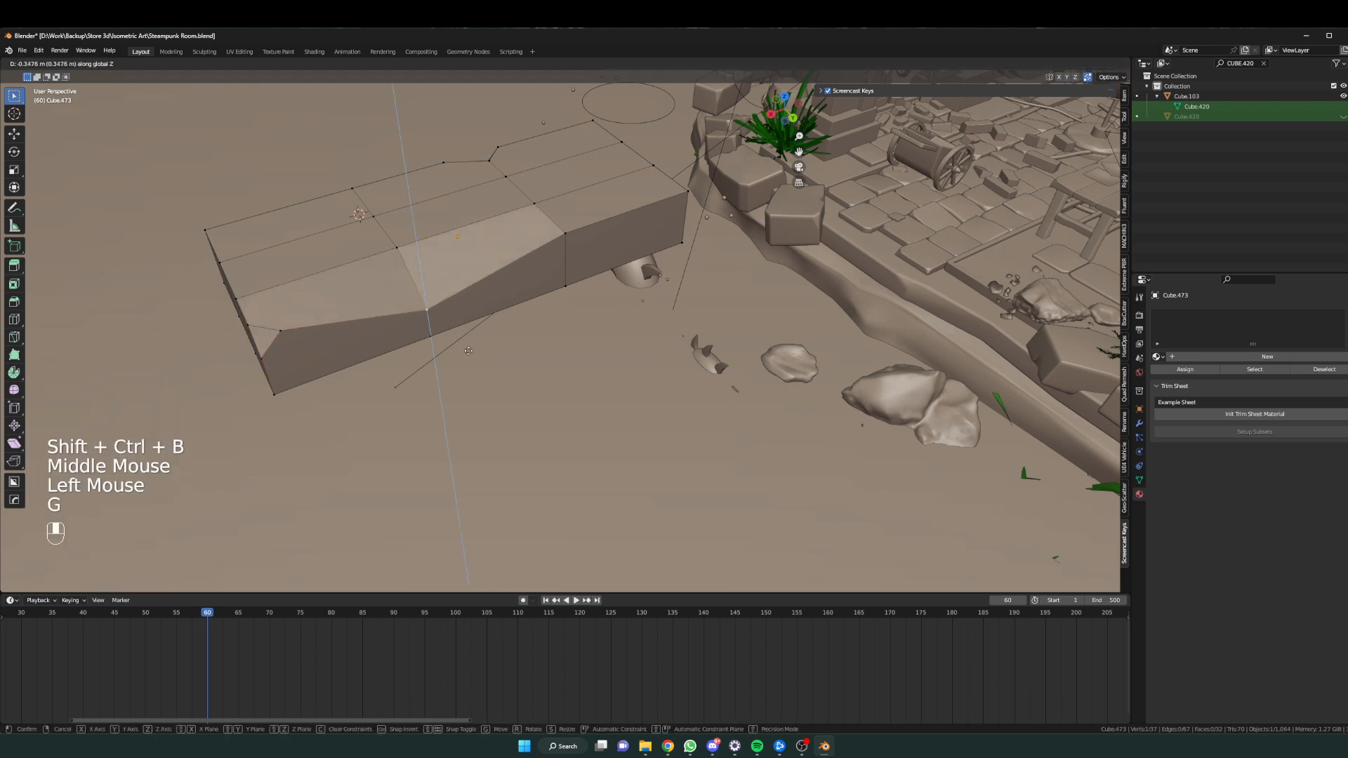
left_click(462, 338)
left_click(569, 257)
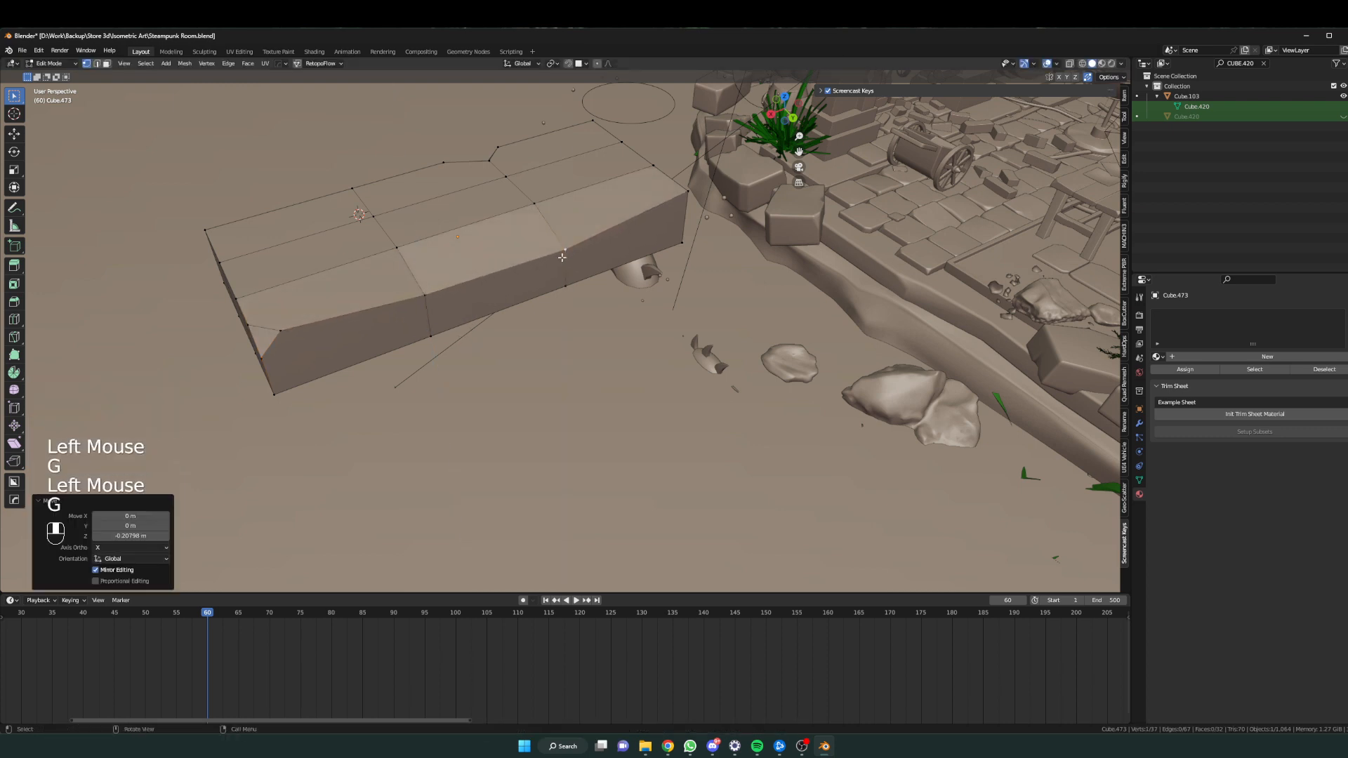
middle_click_drag(569, 257, 515, 250)
Lower two inner vertices of the top face along global Z, the nearer one by about 0.14 m.
left_click(518, 215)
key("g")
key("z")
left_click(519, 228)
left_click(595, 315)
key("g")
key("z")
left_click(598, 328)
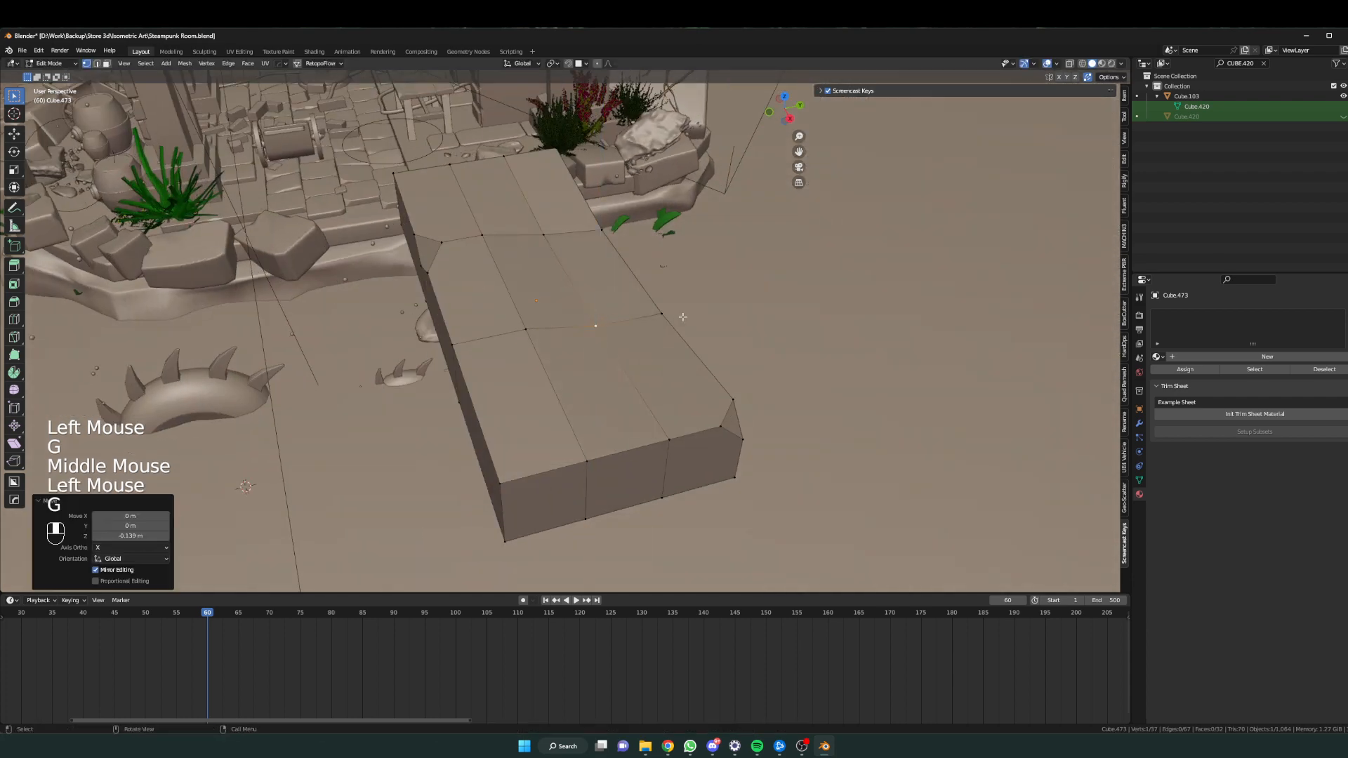
Return to Object Mode and apply the HardOps Sharpen operation to the block with 30° sharpness and 60° auto smooth.
middle_click_drag(680, 317, 590, 367)
key("Tab")
scroll(490, 367, "down", 1)
scroll(626, 351, "up", 3)
key("q")
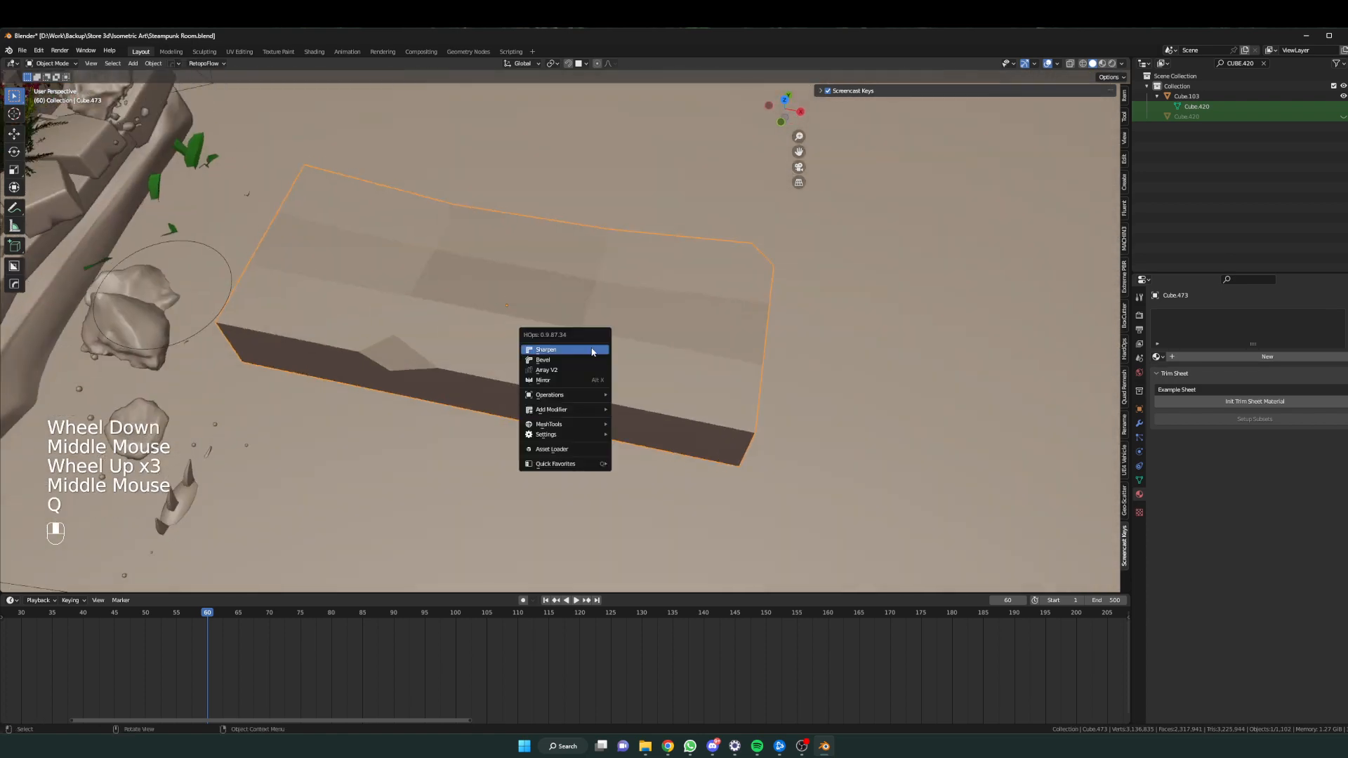
middle_click_drag(813, 312, 445, 412)
key("q")
left_click(624, 316)
scroll(595, 391, "down", 2)
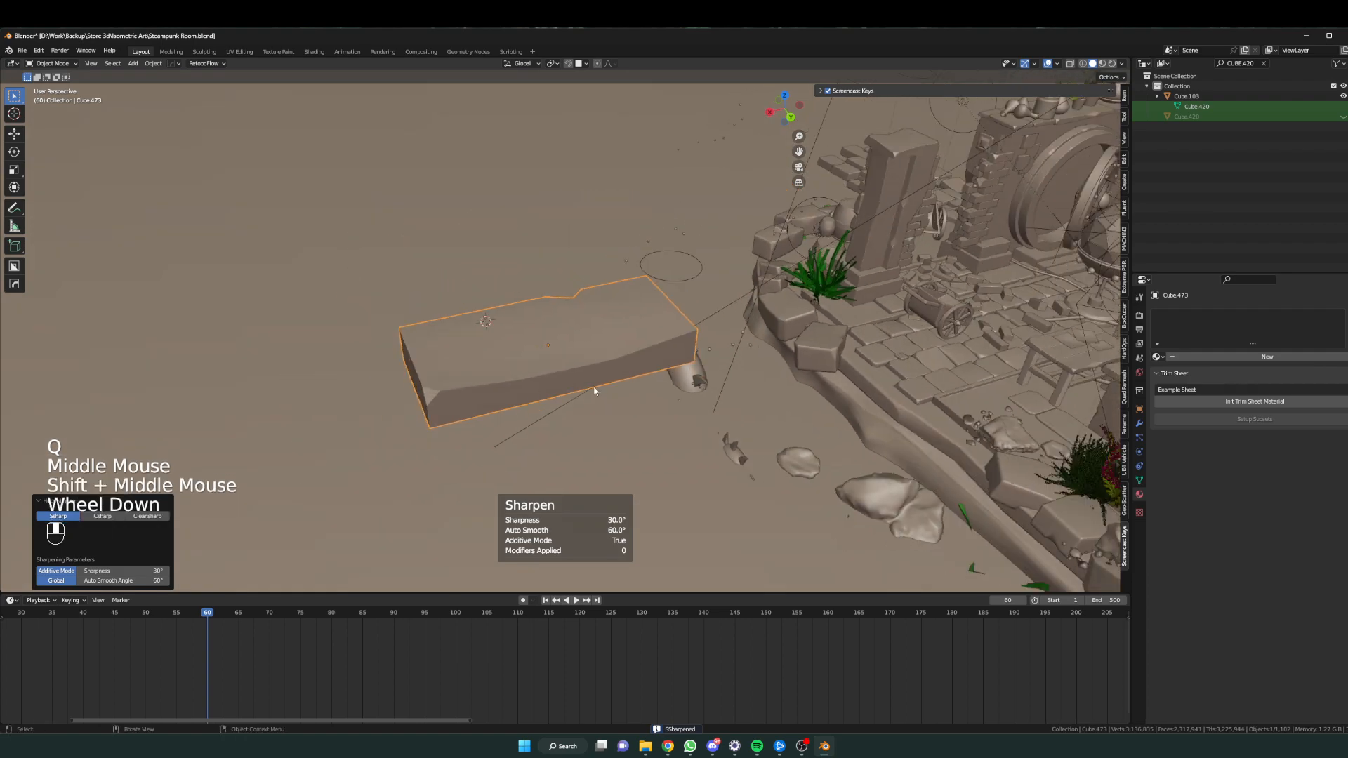
Add a HardOps bevel to the block with 3 segments and a 30° angle limit.
middle_click_drag(595, 391, 275, 369)
scroll(451, 379, "up", 2)
middle_click_drag(451, 380, 558, 372, "shift")
scroll(533, 386, "down", 2)
scroll(558, 393, "up", 2)
key("q")
left_click(546, 384)
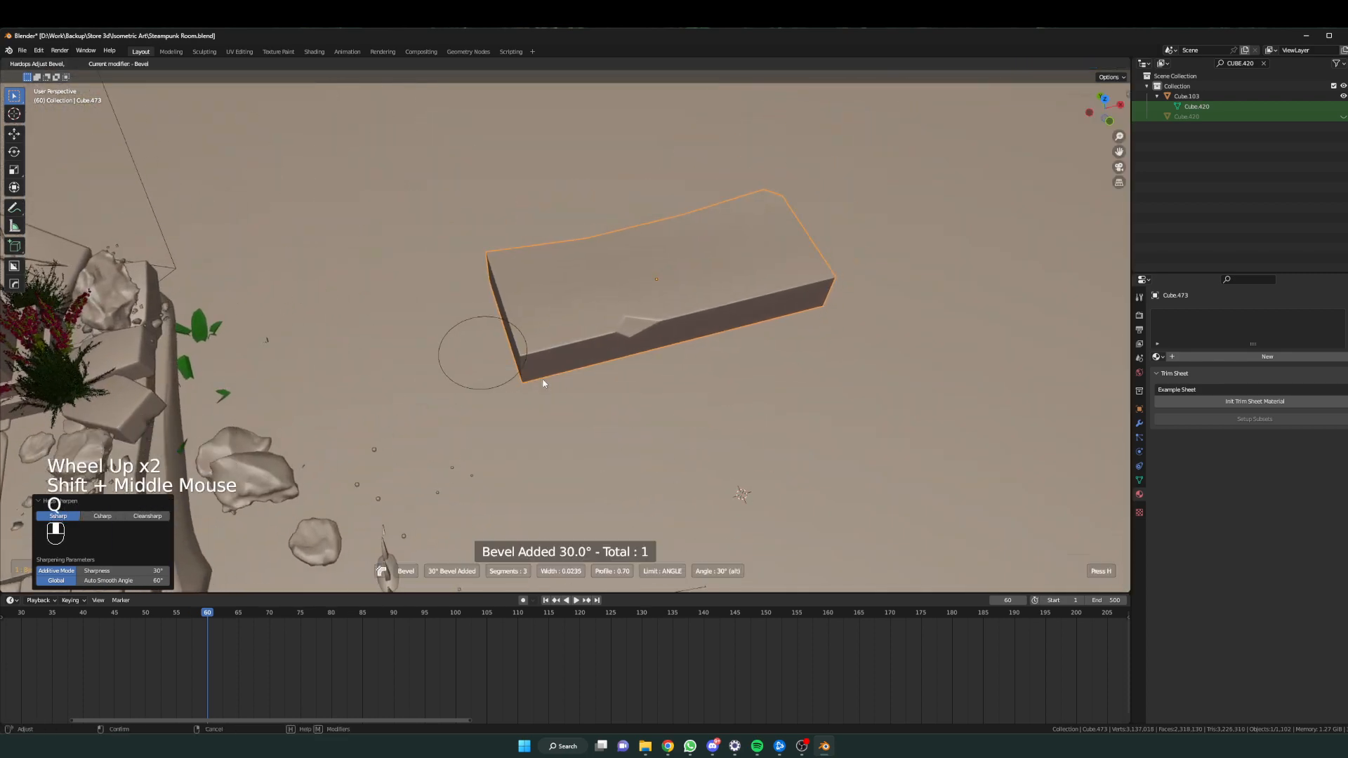
left_click(542, 382)
Examine the stonework and props of the steampunk room from several angles and distances.
scroll(567, 377, "down", 1)
middle_click_drag(567, 377, 958, 272, "shift")
scroll(609, 346, "down", 2)
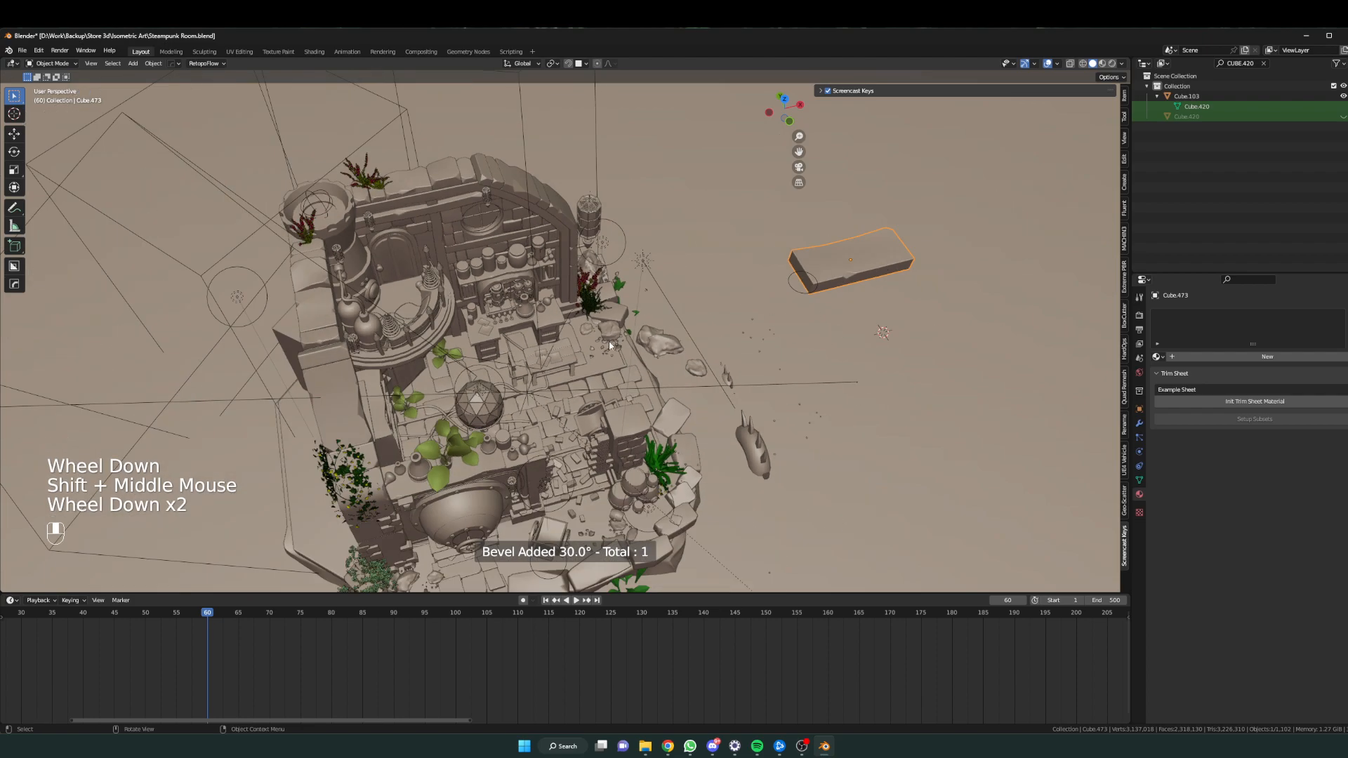
middle_click_drag(609, 345, 589, 370)
scroll(511, 344, "up", 2)
scroll(516, 393, "up", 2)
scroll(462, 382, "down", 2)
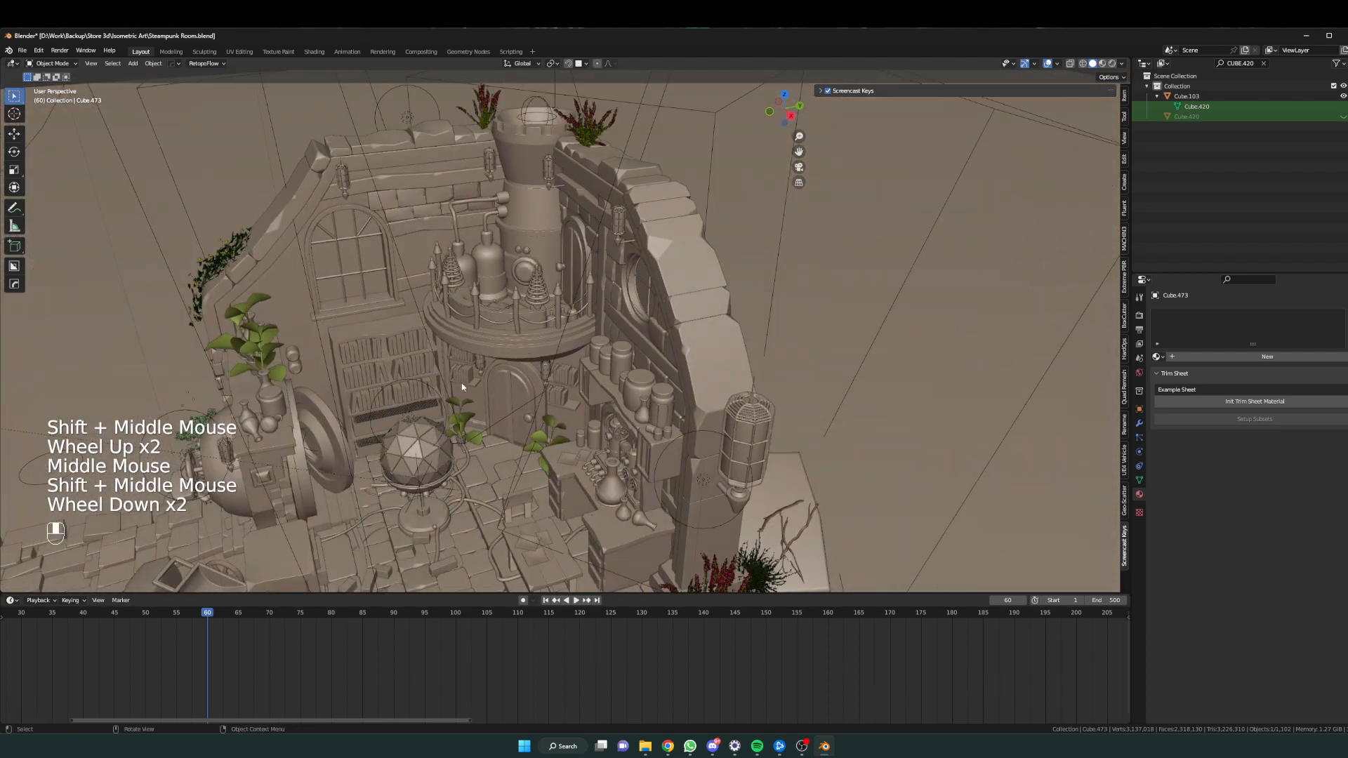
middle_click_drag(461, 385, 457, 391)
middle_click_drag(318, 381, 533, 372, "shift")
scroll(688, 340, "down", 2)
scroll(474, 369, "up", 2)
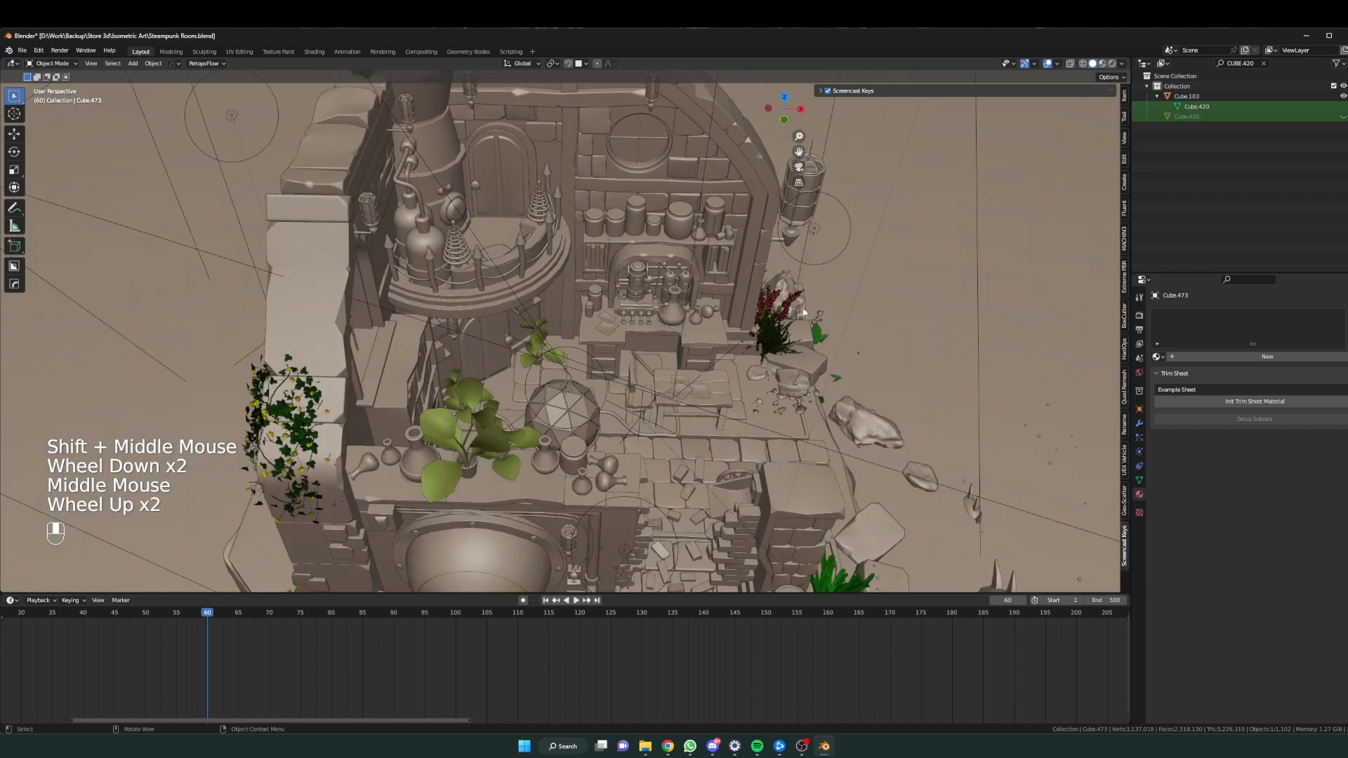
middle_click_drag(804, 313, 520, 352)
scroll(765, 379, "down", 2)
Remove the Bevel modifier from the stone block.
scroll(520, 352, "up", 5)
middle_click_drag(394, 391, 485, 376)
scroll(788, 378, "down", 1)
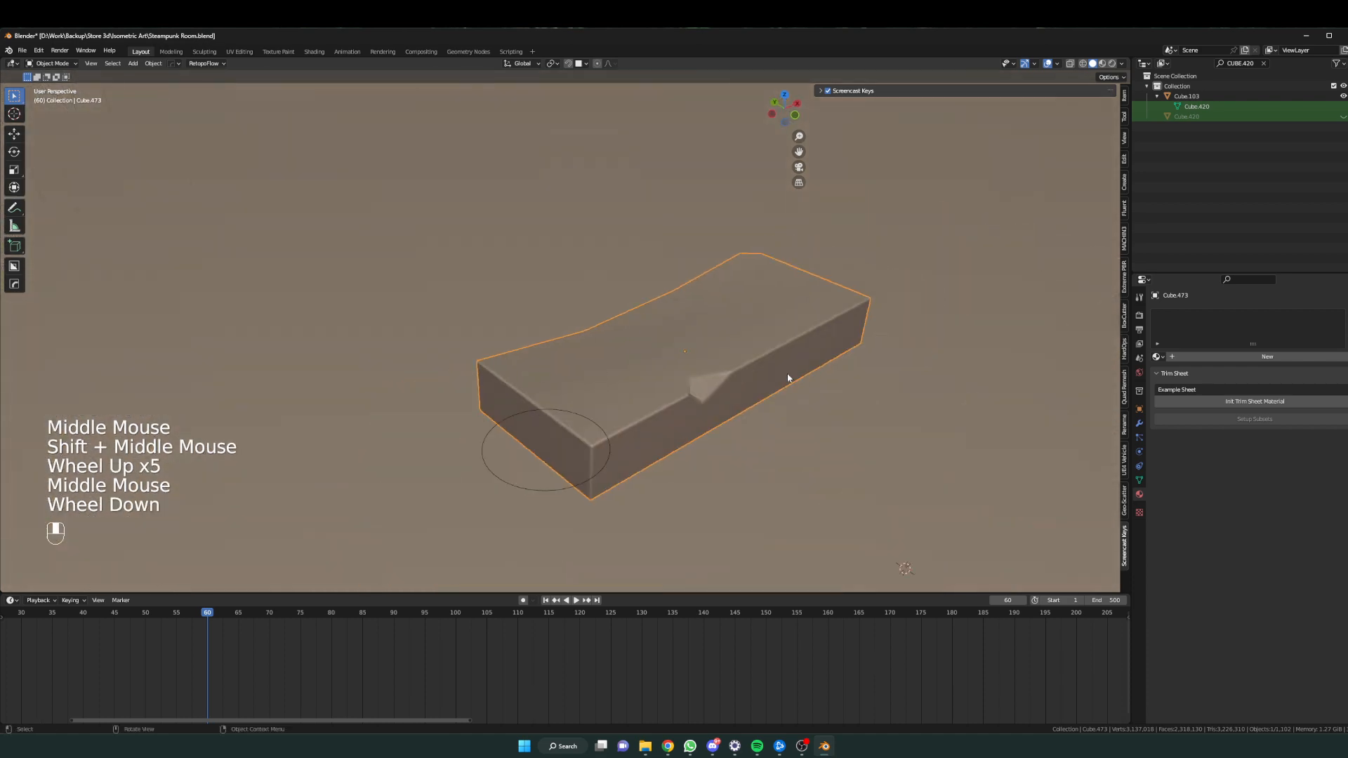
left_click(1138, 423)
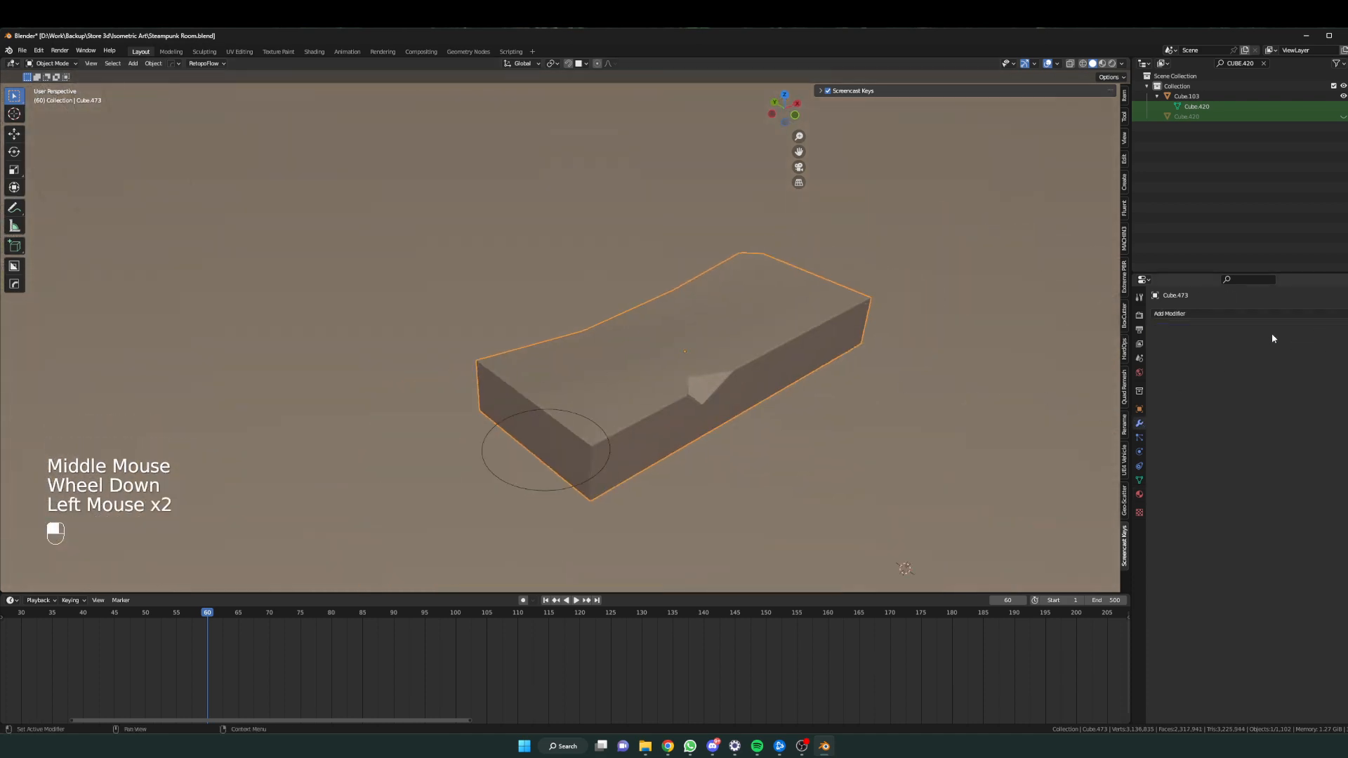
Examine the steampunk room's pipes as a reference for curve-based modelling.
middle_click_drag(702, 365, 670, 395)
middle_click_drag(406, 391, 742, 469, "shift")
scroll(658, 373, "down", 2)
middle_click_drag(421, 361, 1097, 103)
scroll(646, 440, "up", 2)
scroll(488, 301, "down", 1)
scroll(400, 411, "up", 2)
scroll(660, 393, "down", 1)
middle_click_drag(578, 282, 646, 334)
key("g")
scroll(523, 341, "up", 2)
scroll(529, 342, "down", 3)
Add a Path curve and move it about 7.5 m along X, clear of the block.
key("shift+a")
mouse_move(646, 334)
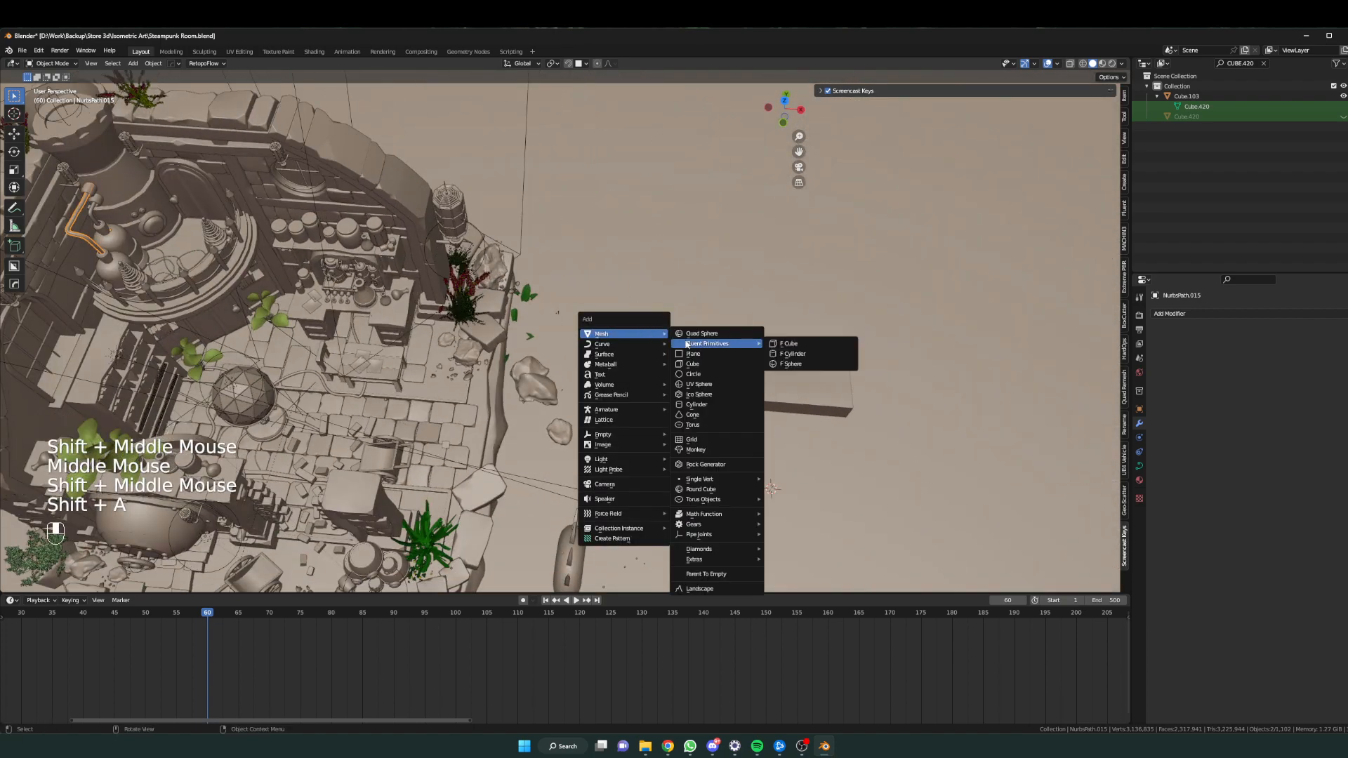
mouse_move(601, 349)
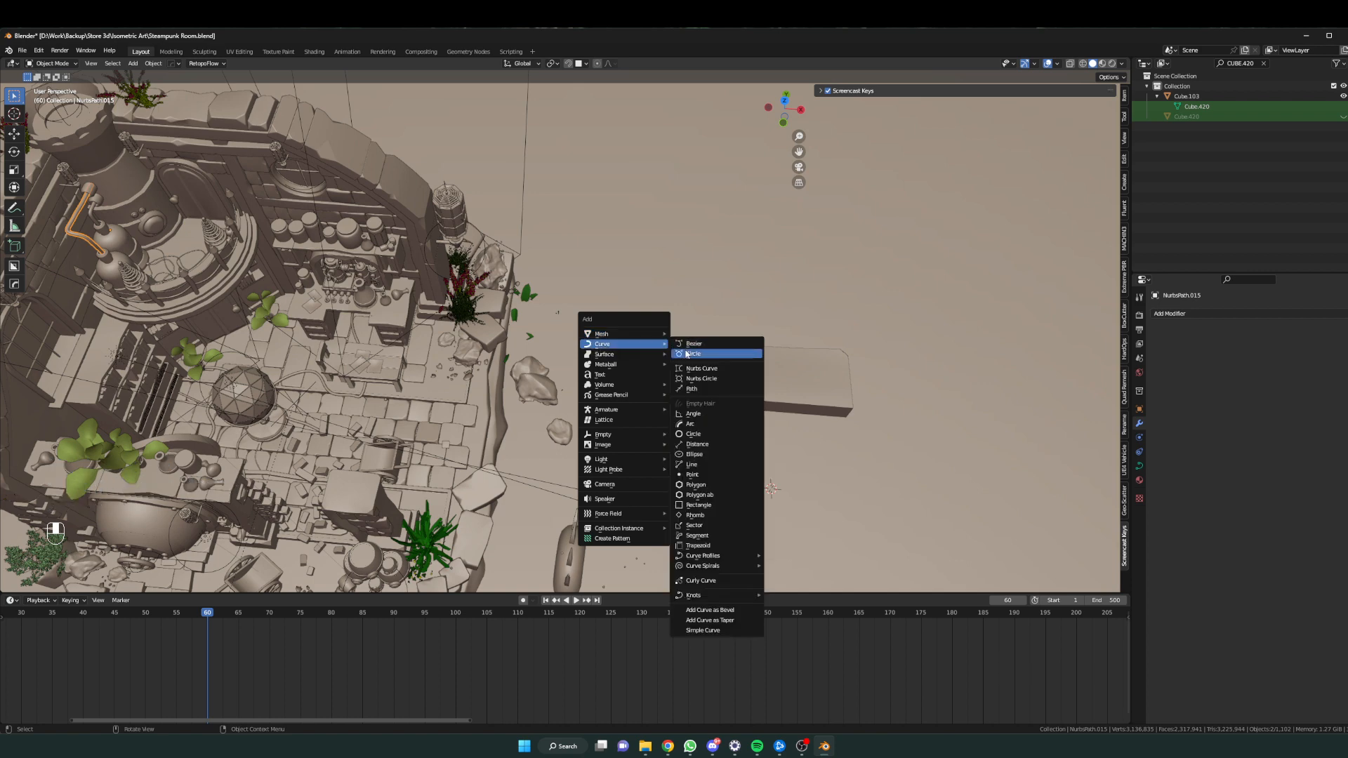
left_click(692, 389)
key("g")
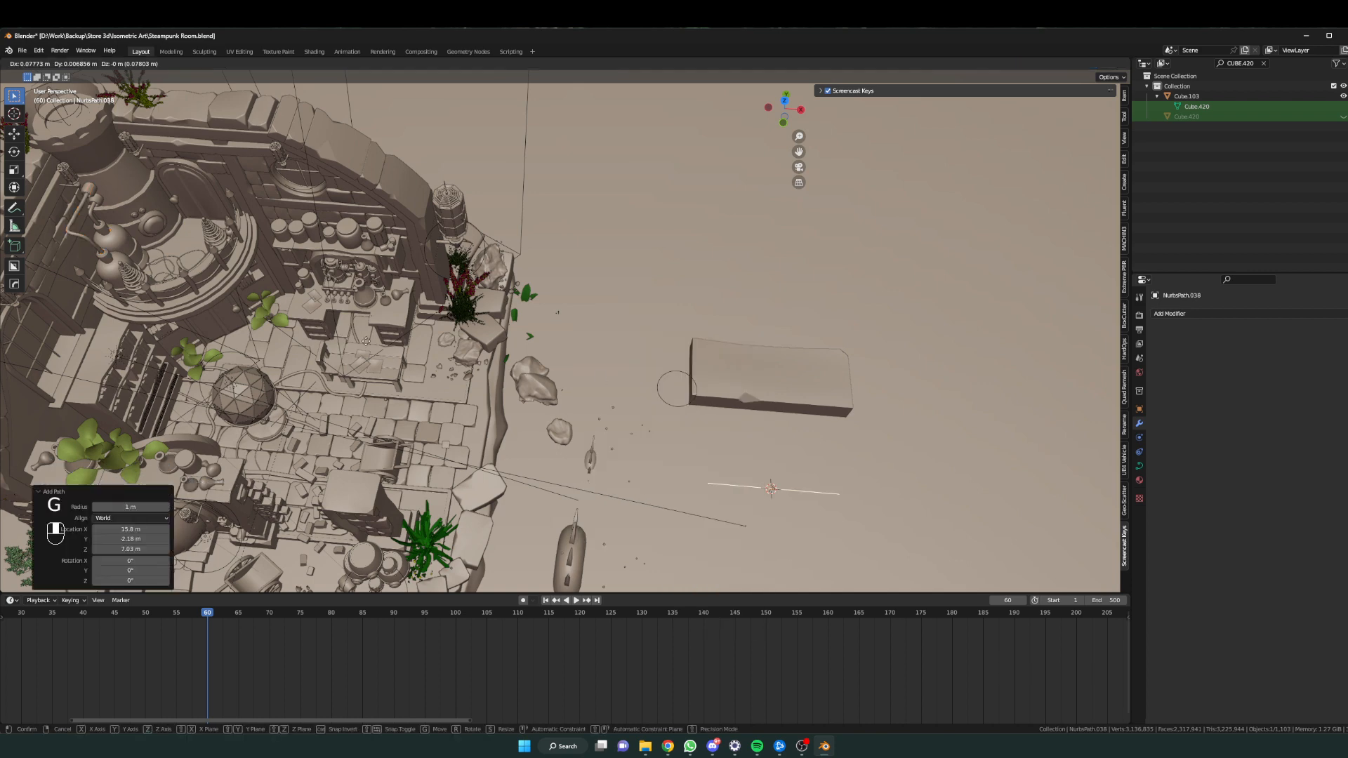
middle_click_drag(608, 301, 731, 292)
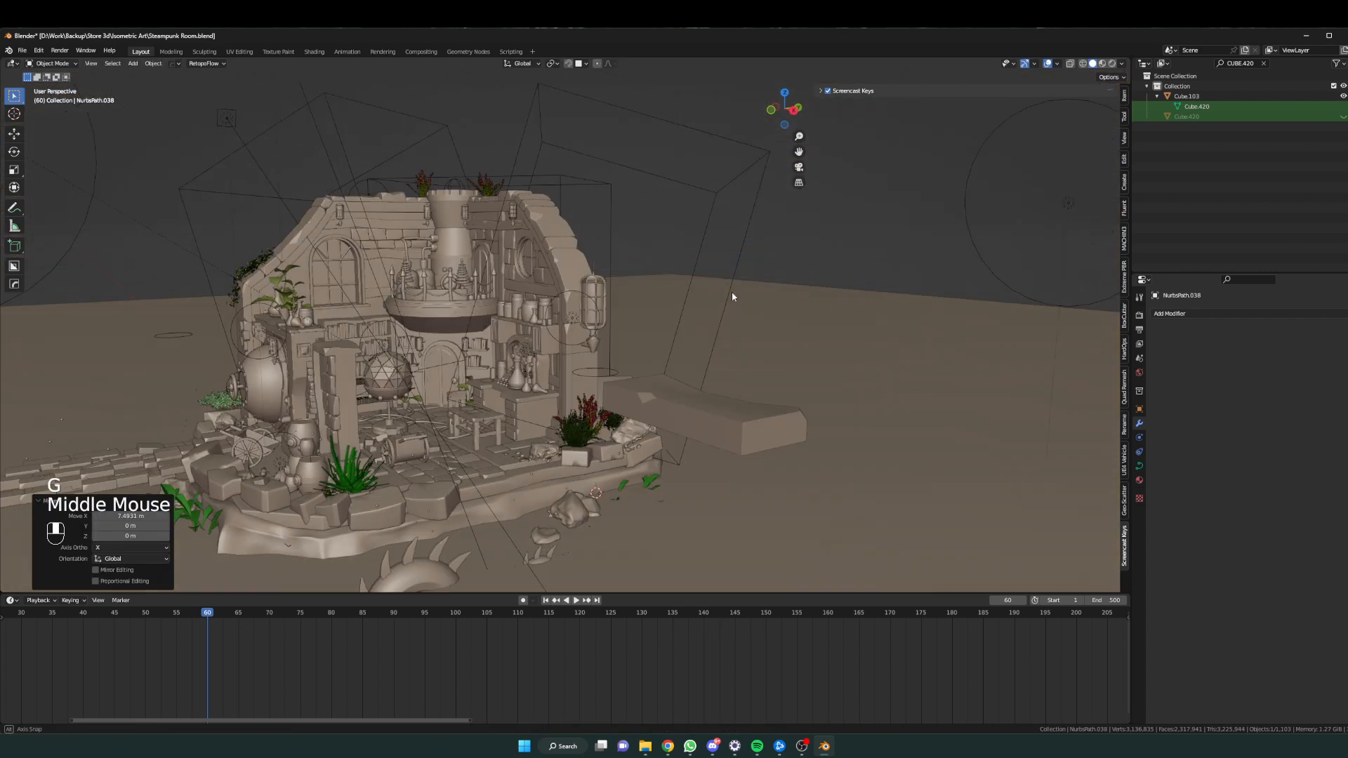
Add a Bezier circle and move it beside the path.
scroll(731, 292, "down", 3)
left_click(670, 215)
scroll(672, 216, "down", 1)
middle_click_drag(674, 219, 742, 326)
middle_click_drag(743, 328, 660, 319, "shift")
key("shift+a")
mouse_move(656, 321)
left_click(705, 328)
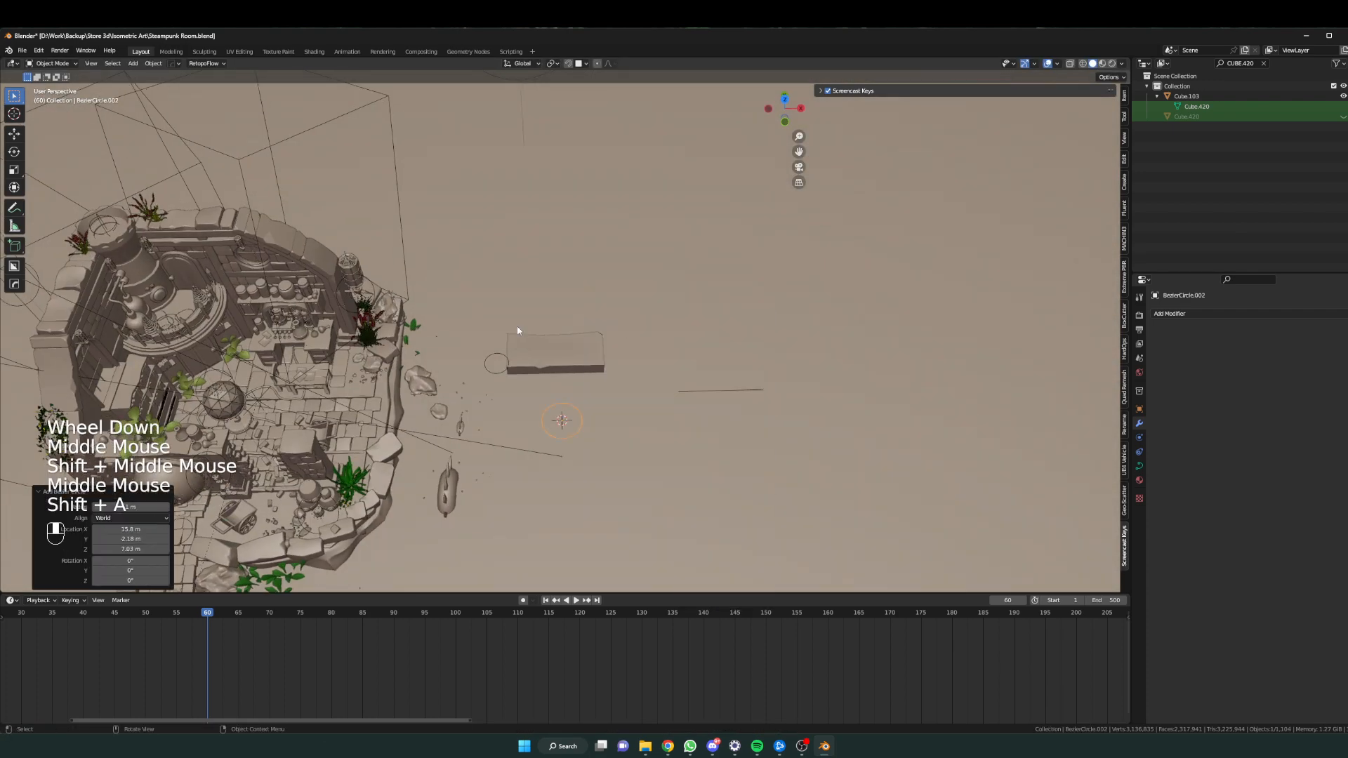
key("g")
Set the path's bevel to Object mode with the new Bezier circle as its profile.
left_click(688, 392)
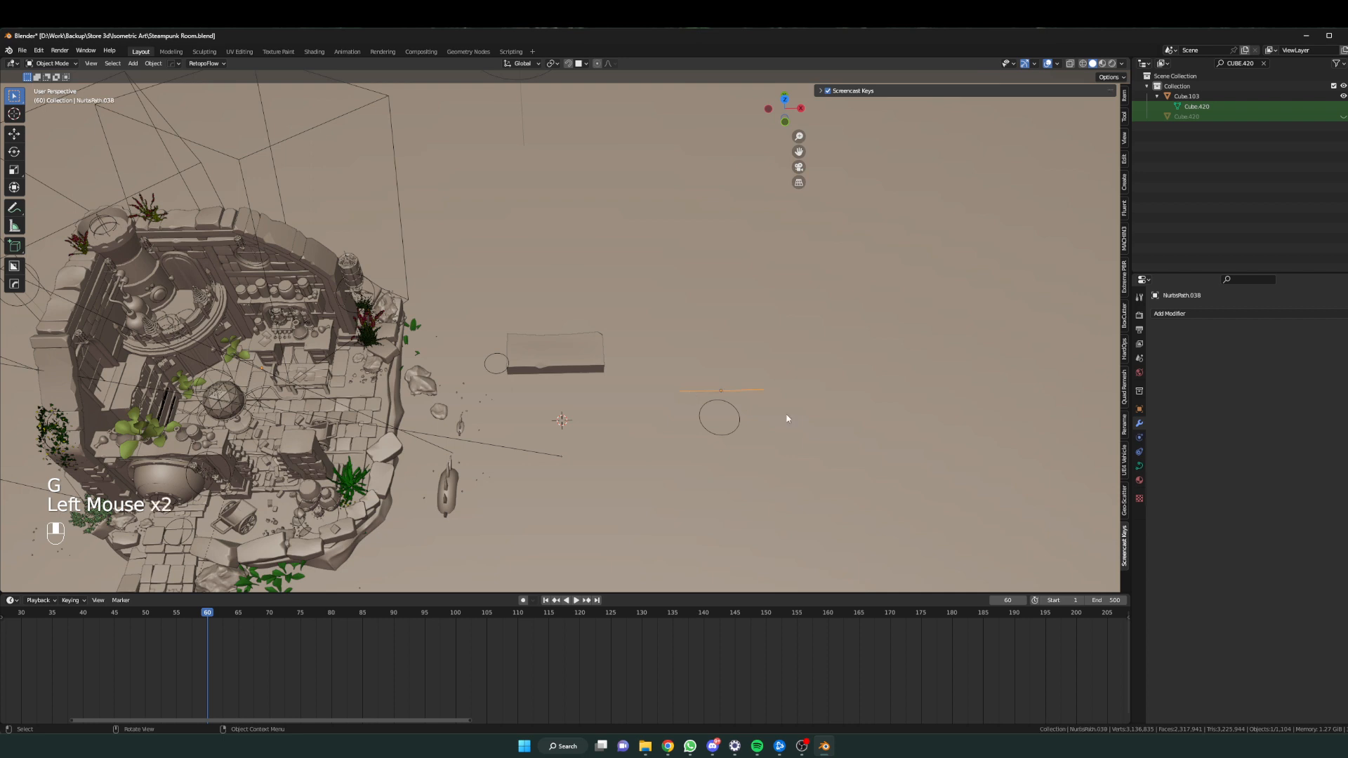
left_click(1140, 466)
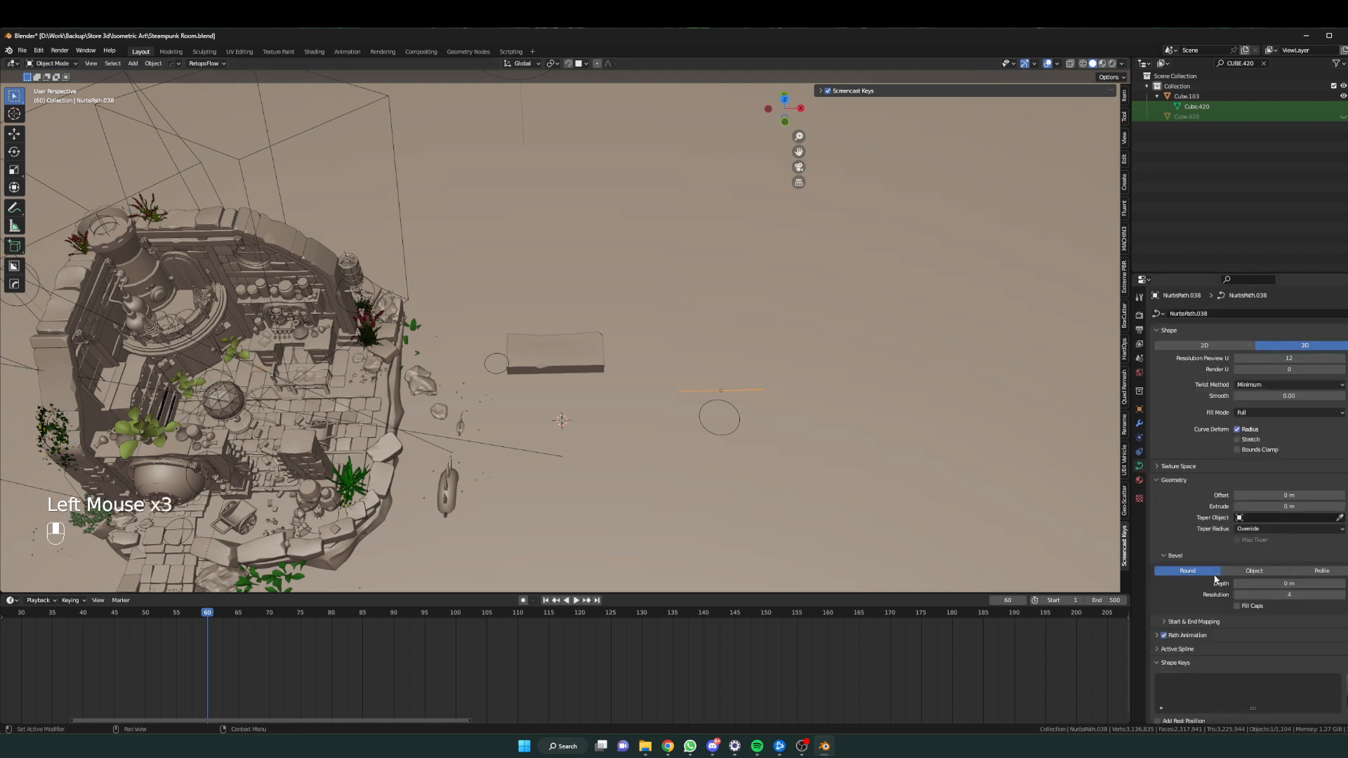
left_click(1254, 571)
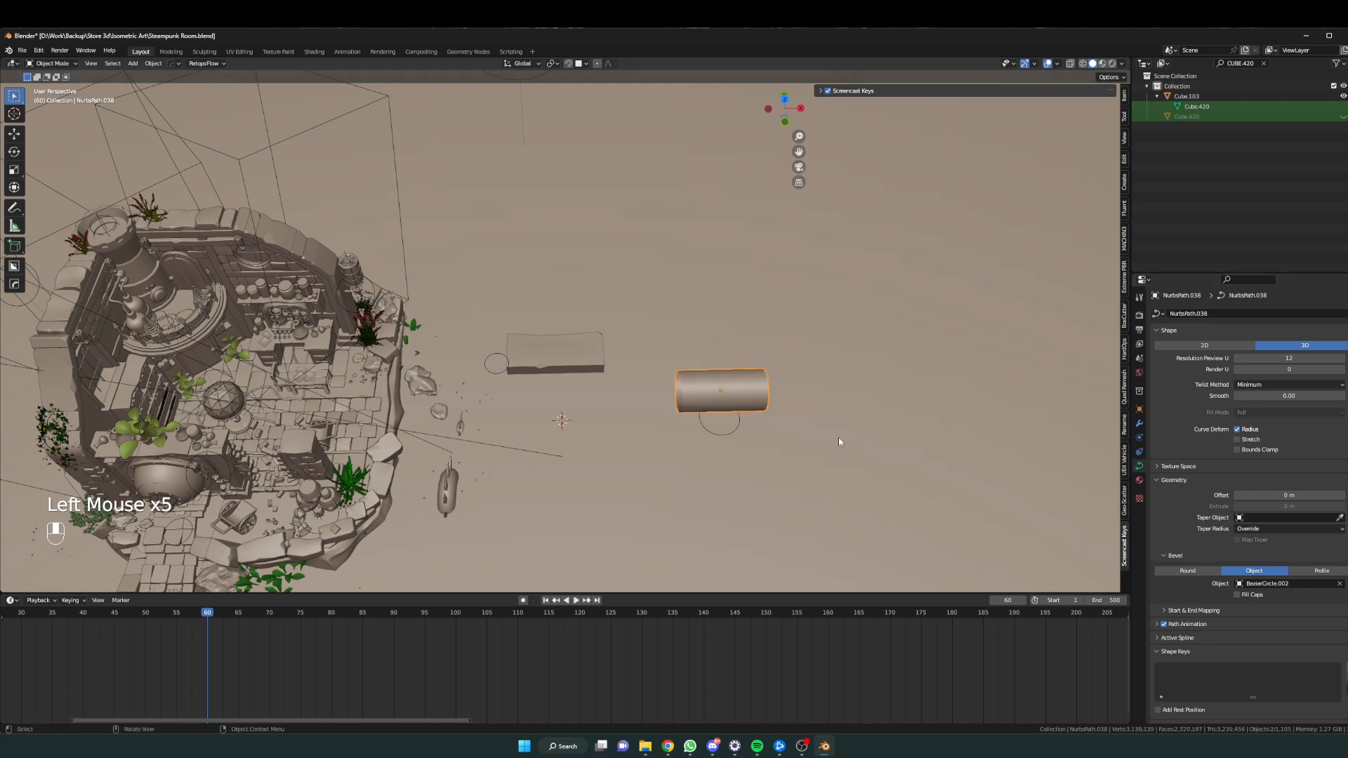
In Edit Mode, shrink the radius of all the path's points by a factor of about 0.15 to form a thin pipe.
middle_click_drag(840, 441, 563, 418)
scroll(466, 439, "up", 3)
middle_click_drag(466, 439, 490, 383)
key("Tab")
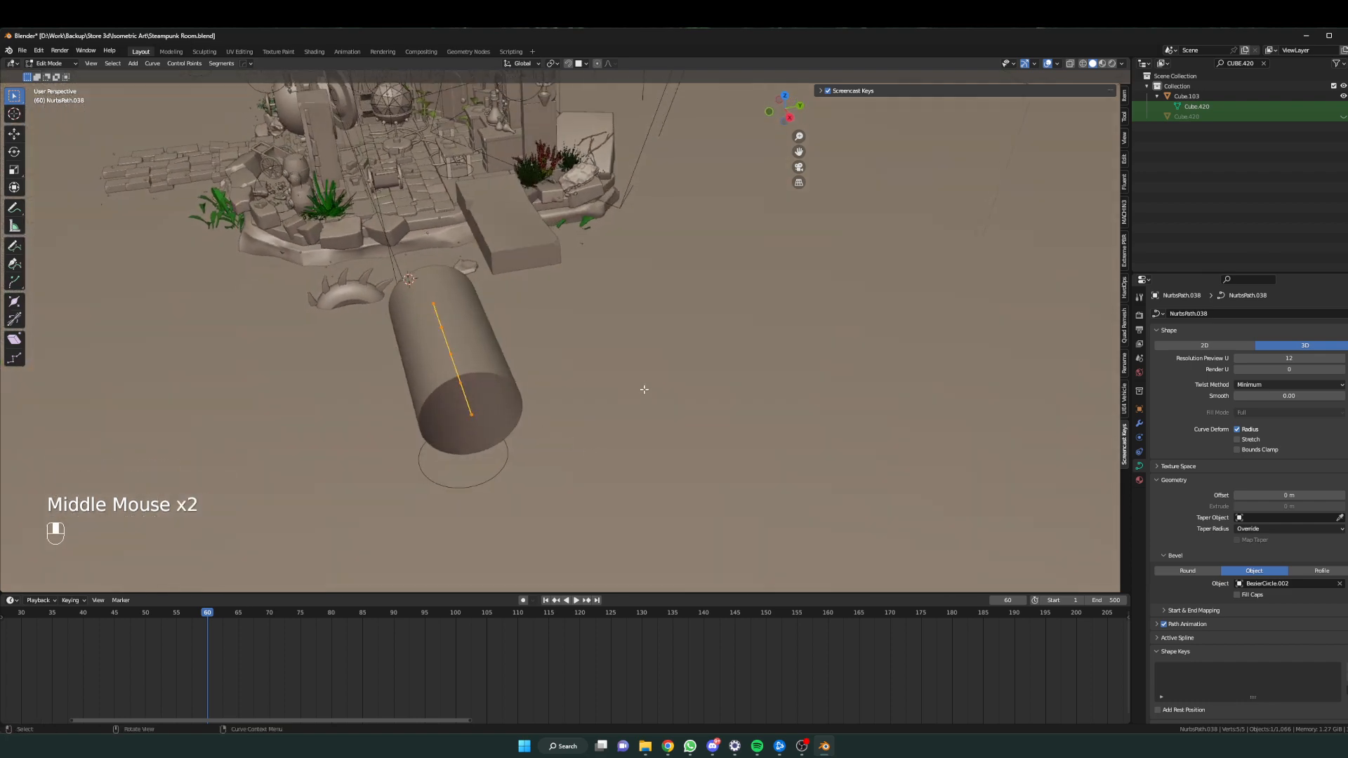
key("alt+s")
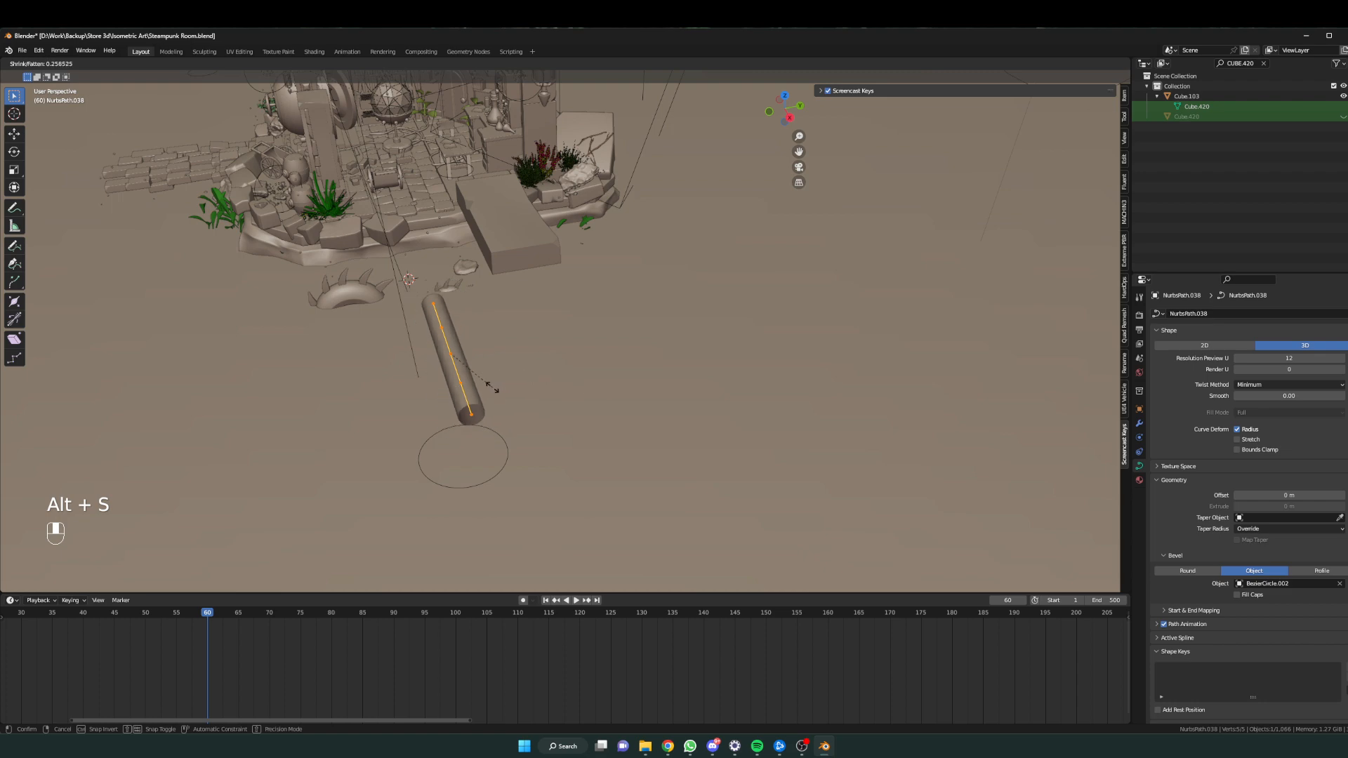
left_click(481, 374)
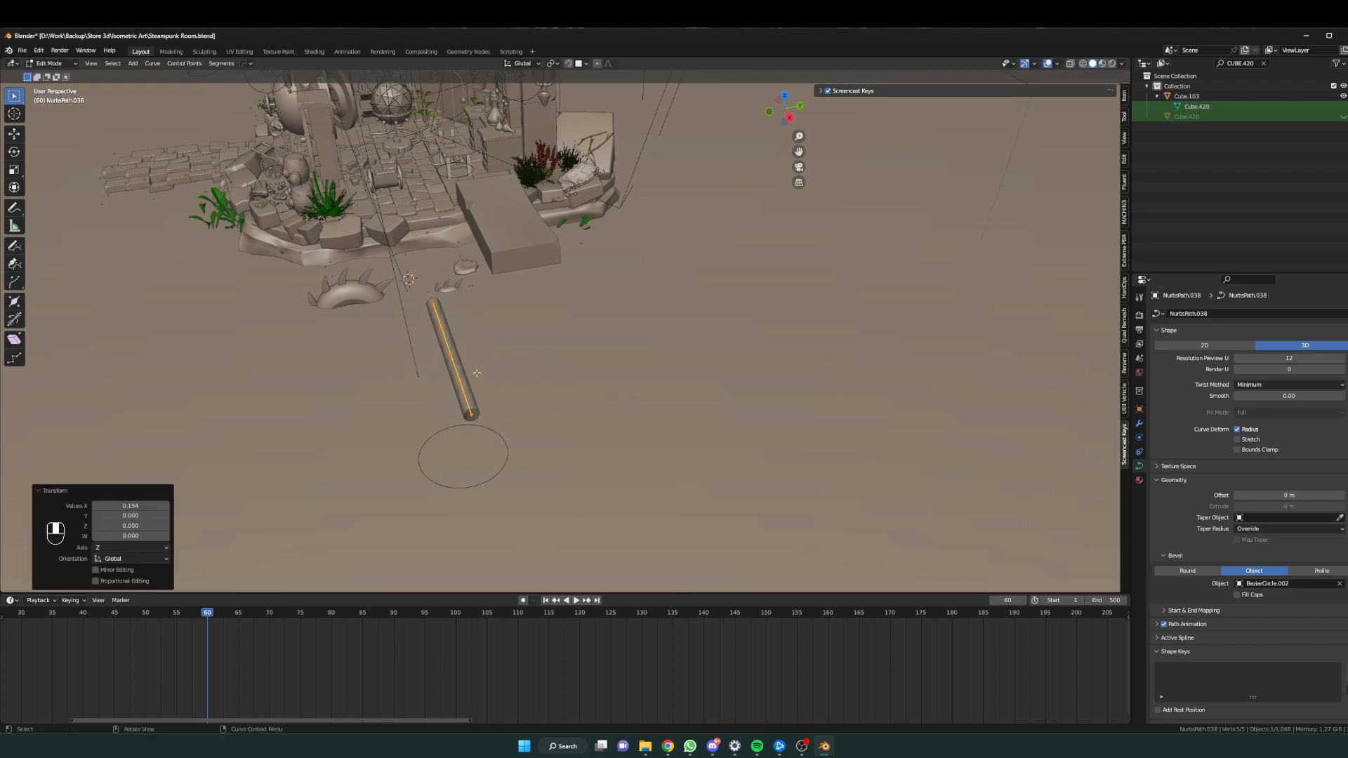
Bend the pipe into an arch by raising the path's middle control point along Z and repositioning it.
middle_click_drag(482, 374, 672, 416)
left_click(673, 416)
key("g")
key("z")
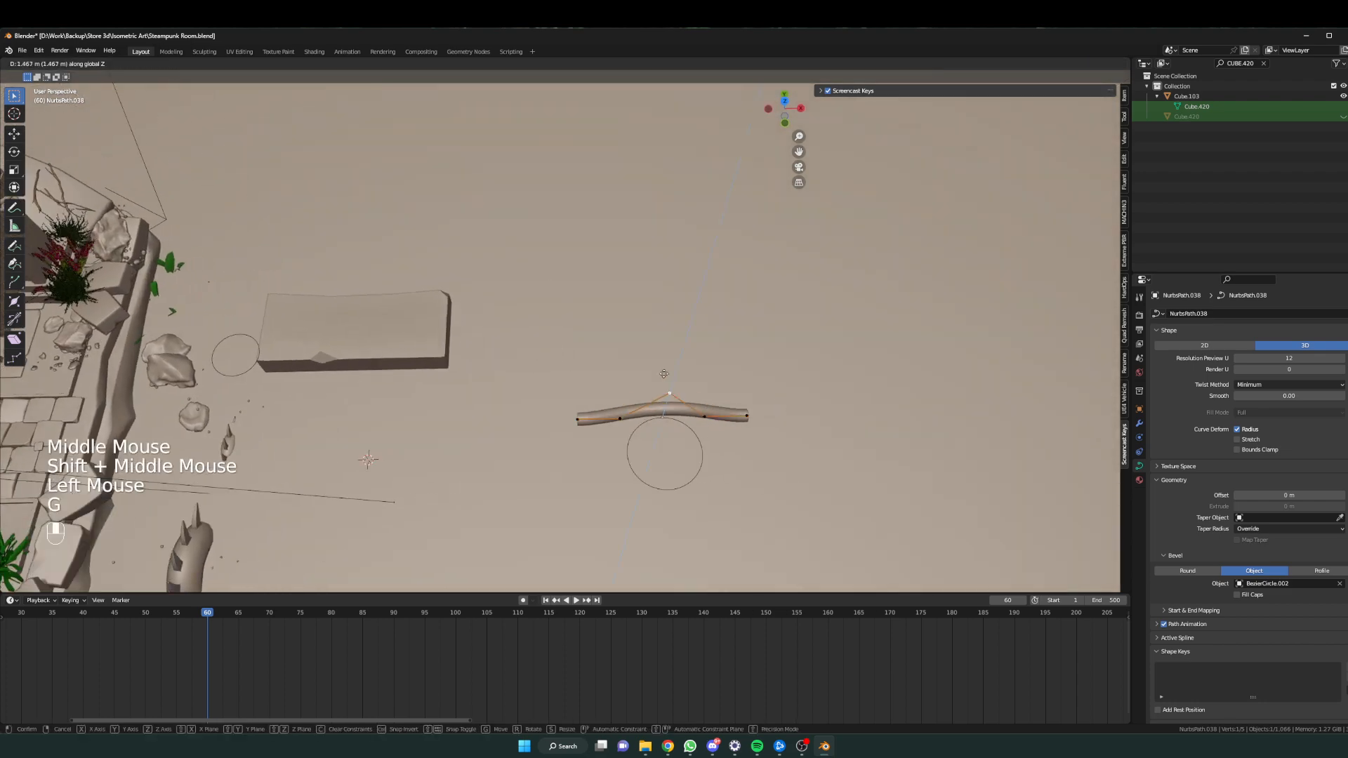
left_click(659, 337)
key("g")
left_click(501, 339)
middle_click_drag(597, 382, 538, 349)
key("g")
key("g")
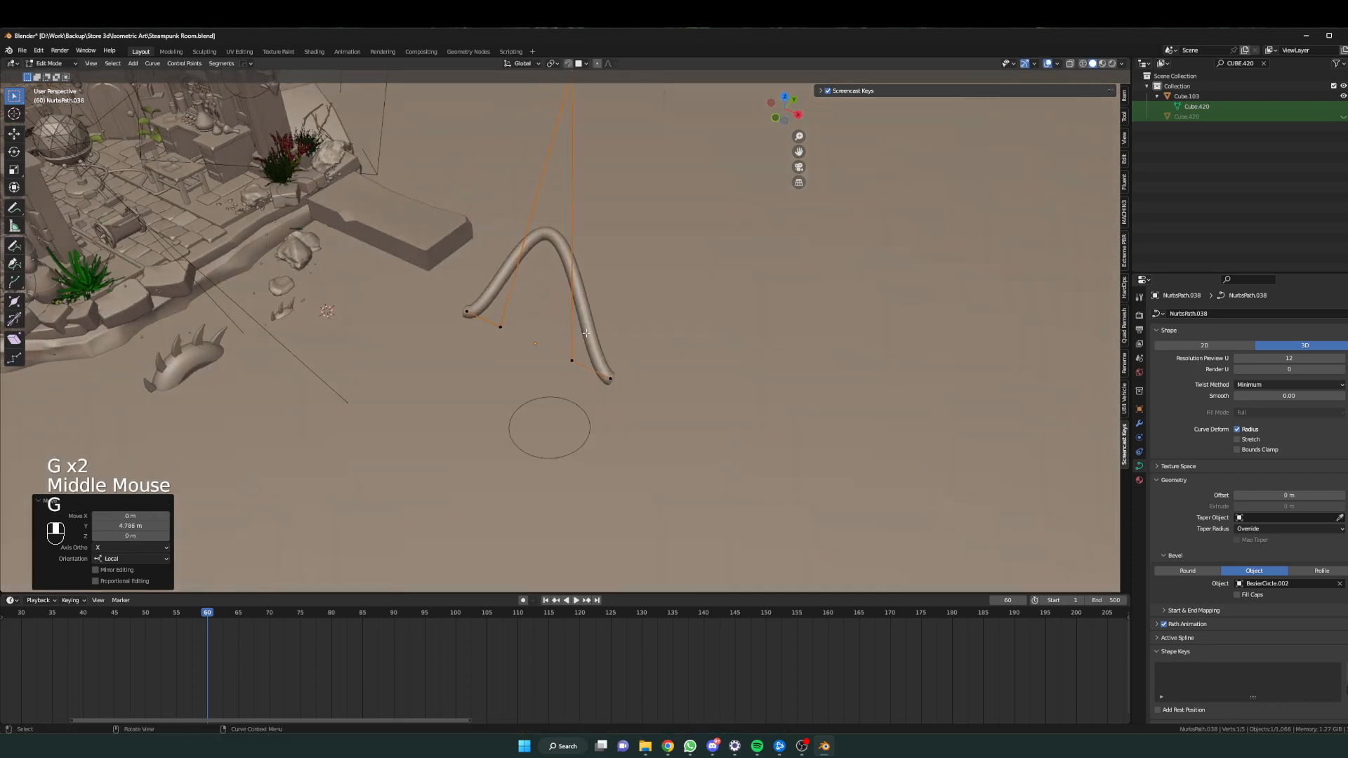
left_click(576, 394)
Leave Edit Mode and delete the bent pipe.
key("Tab")
scroll(527, 400, "down", 2)
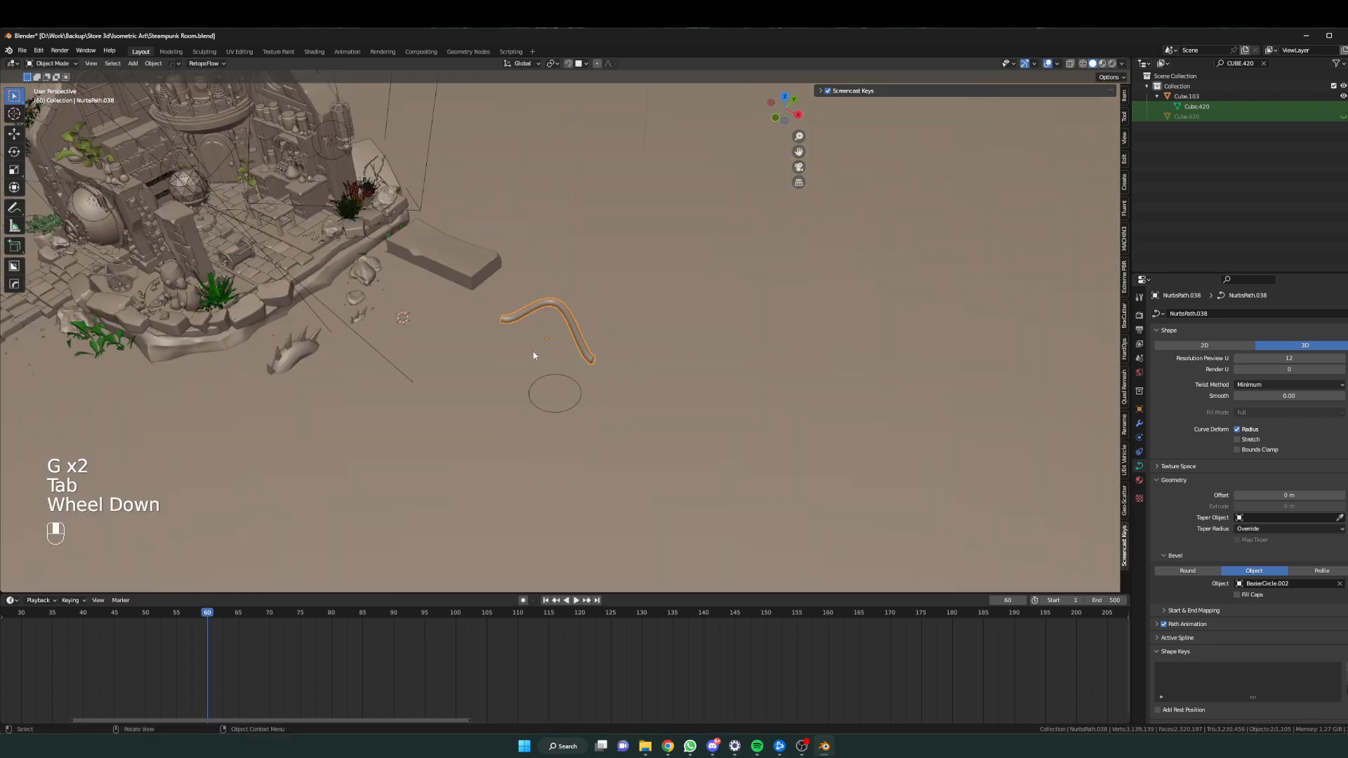
key("x")
left_click(407, 354)
Try duplicating the hanging lantern's cylinder body about 5.8 m along X and undo it.
mouse_move(407, 354)
middle_mouse_down()
mouse_move(424, 373)
mouse_move(685, 235)
mouse_move(561, 340)
mouse_move(421, 361)
middle_mouse_up()
scroll(686, 235, "down", 2)
scroll(562, 340, "up", 1)
scroll(561, 340, "up", 3)
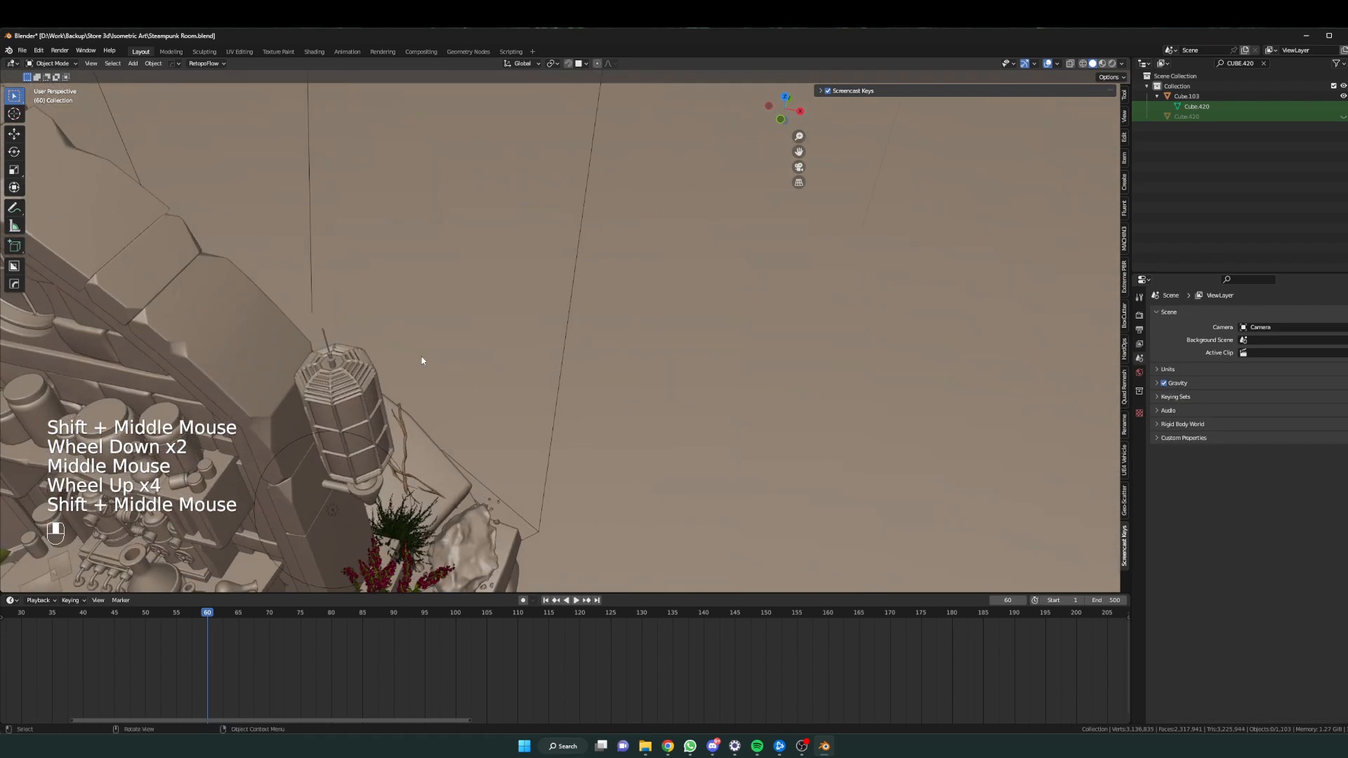
left_click(357, 417)
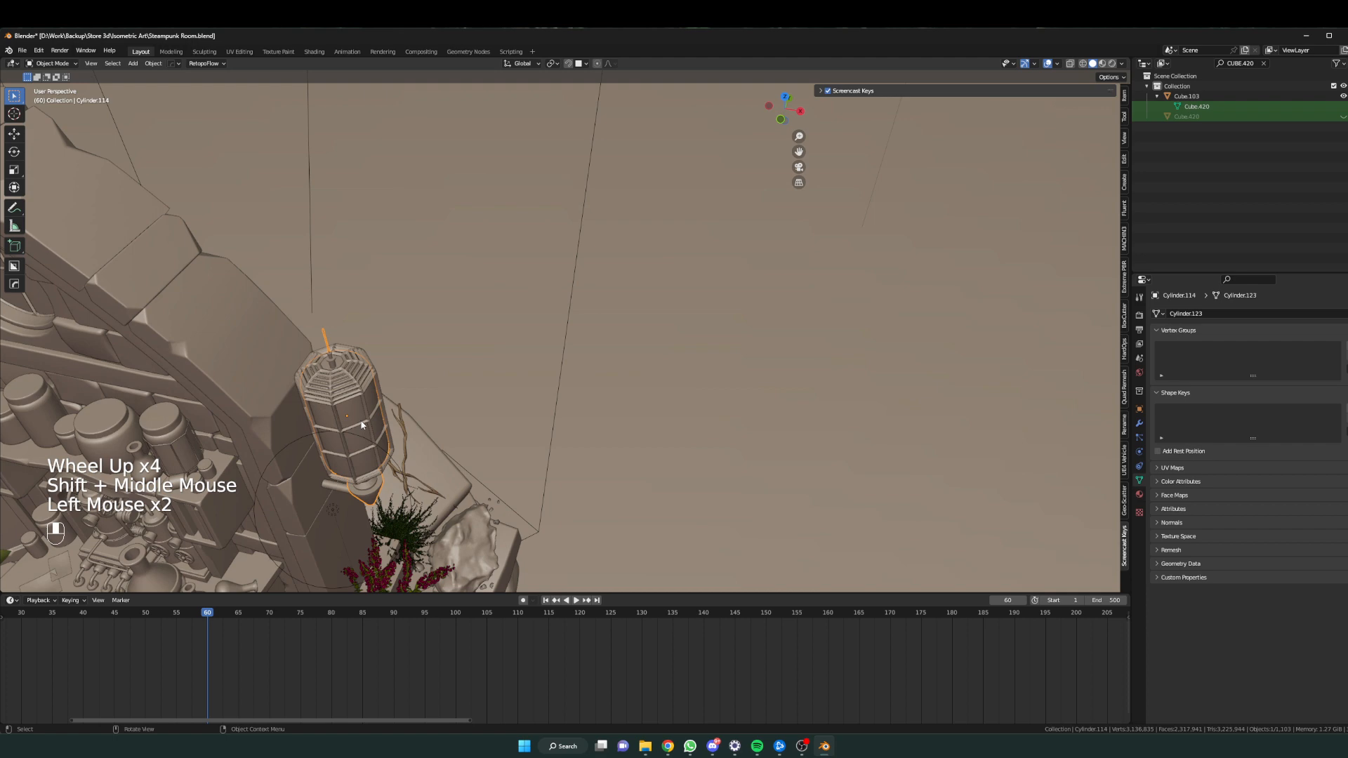
key("shift+d")
key("x")
left_click(810, 468)
middle_click_drag(810, 468, 767, 416, "shift")
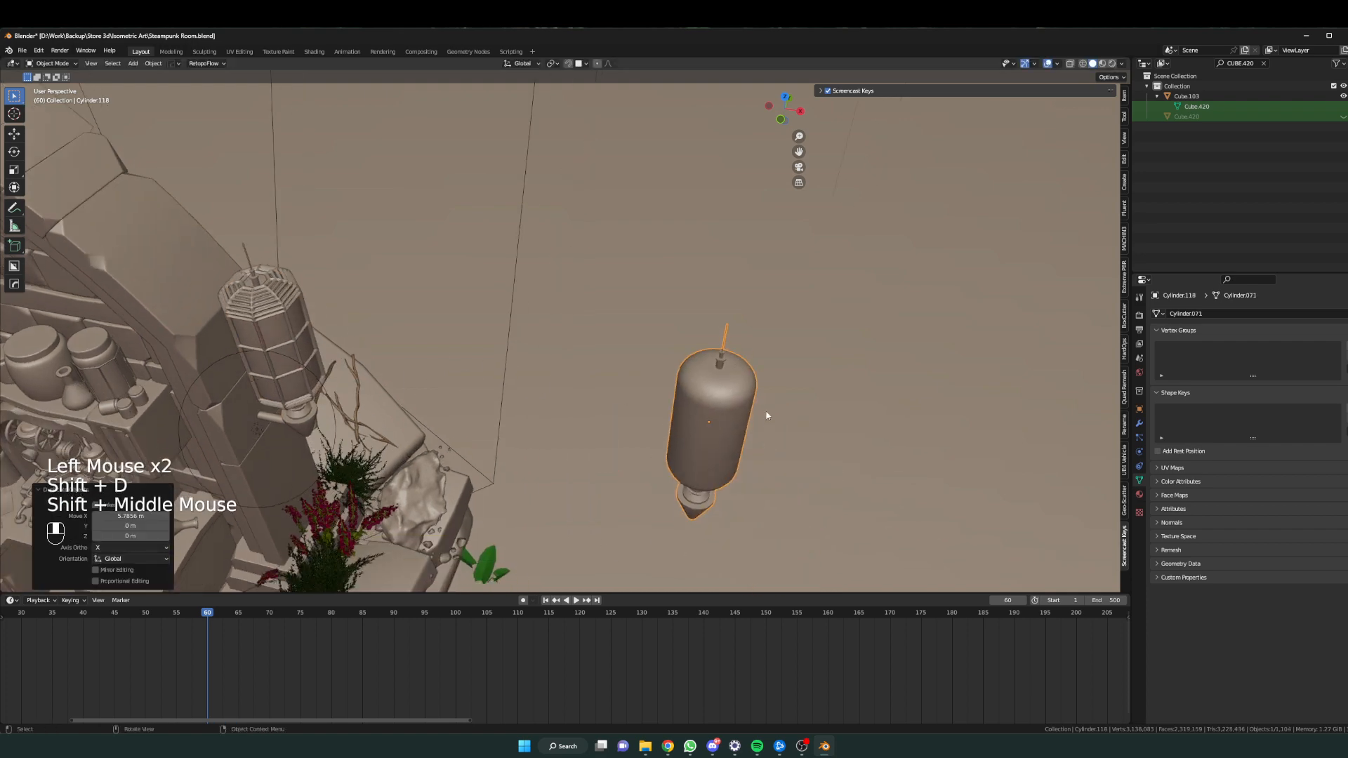
key("ctrl+z")
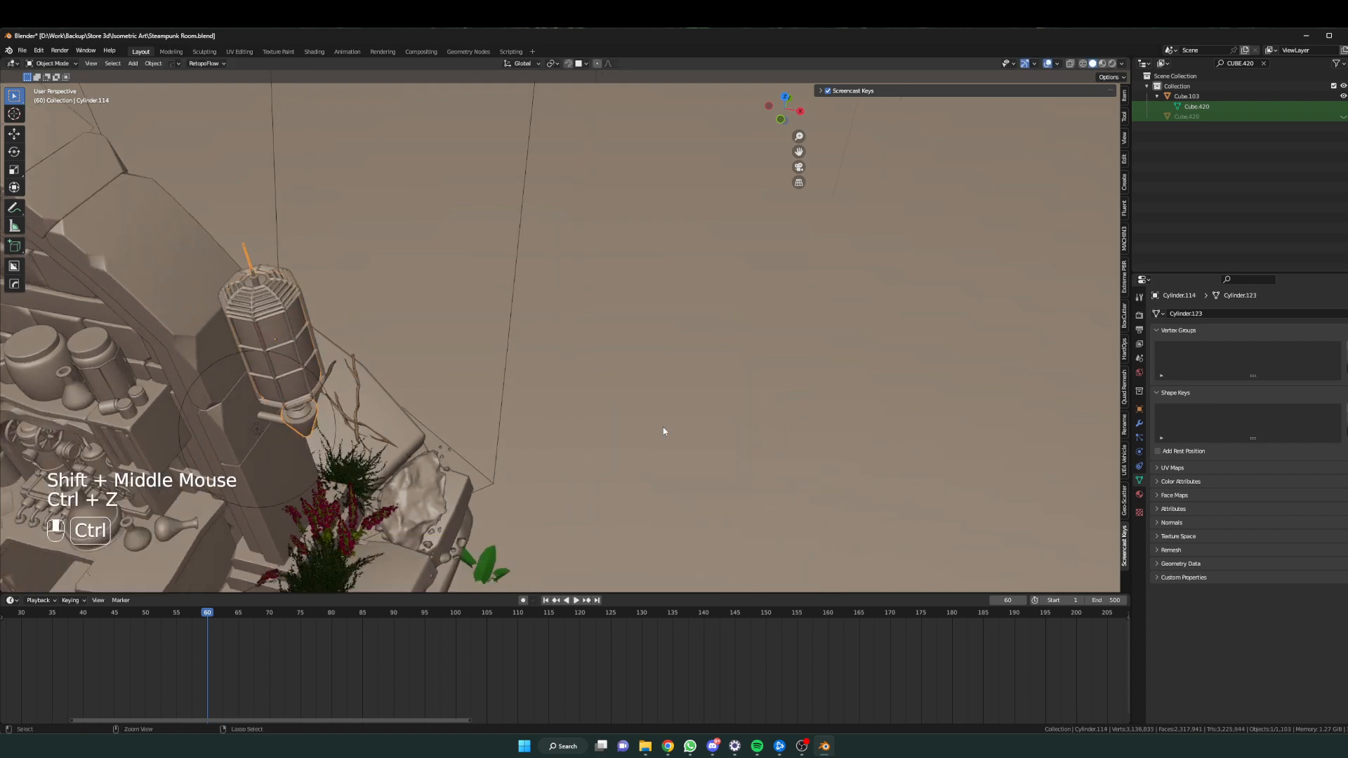
Add a mesh cylinder and move it about -1.26 m along Y, in front of the stone block.
scroll(663, 428, "down", 1)
middle_click_drag(663, 429, 723, 445)
key("shift+a")
mouse_move(723, 440)
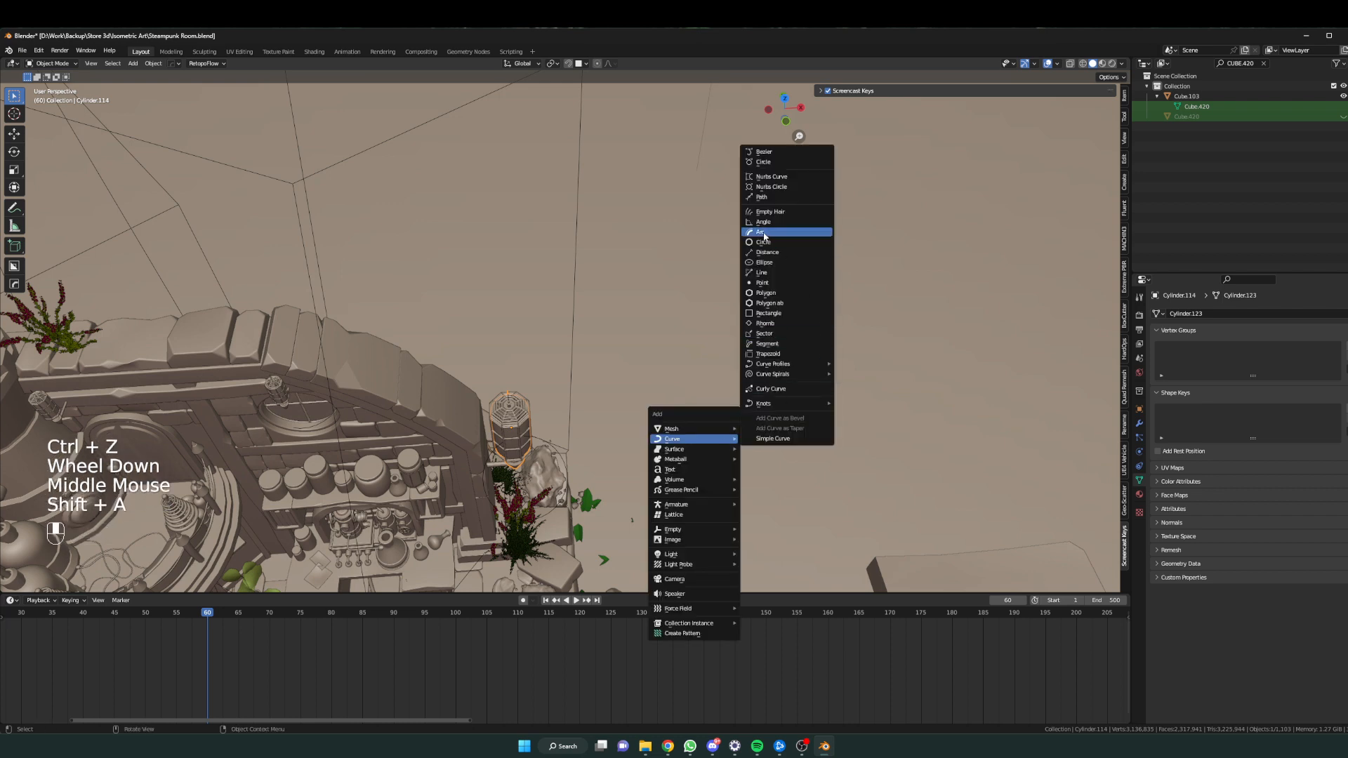
mouse_move(671, 431)
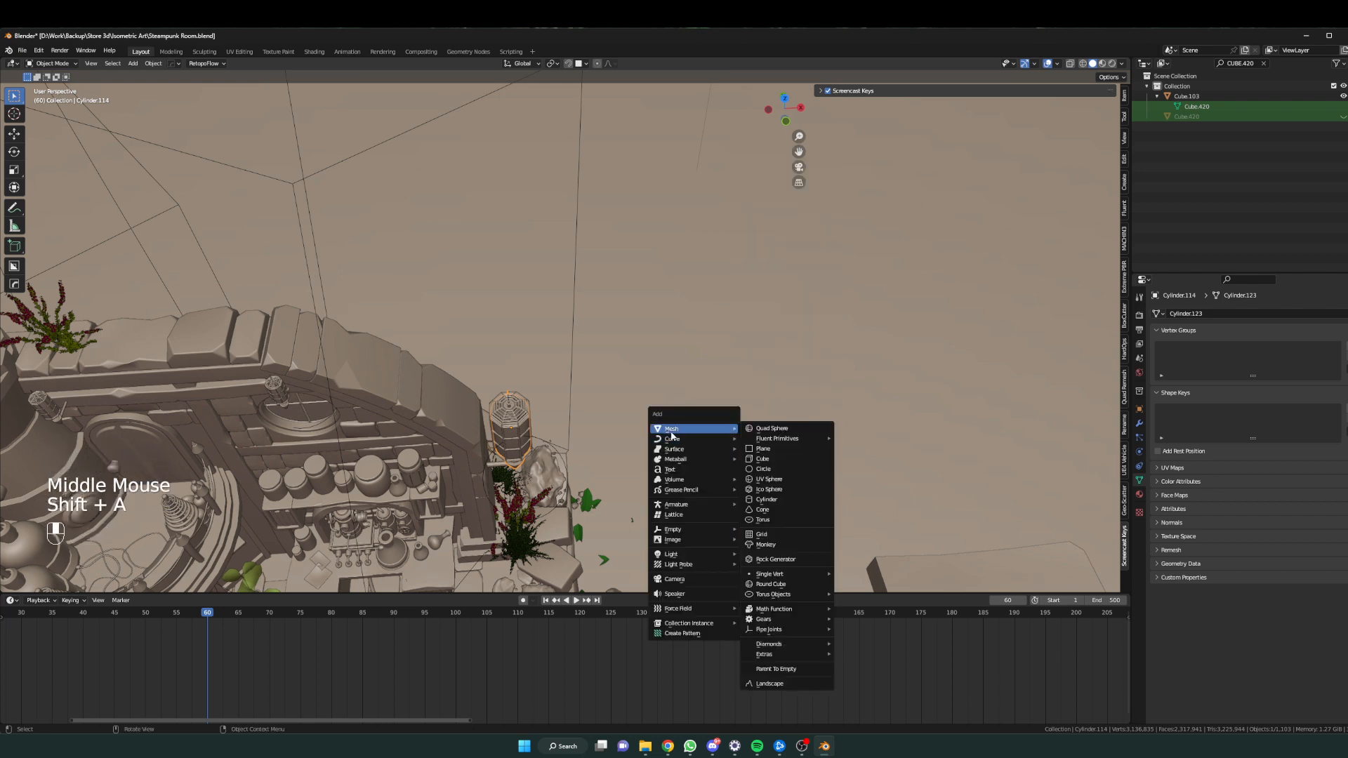
left_click(767, 500)
key("g")
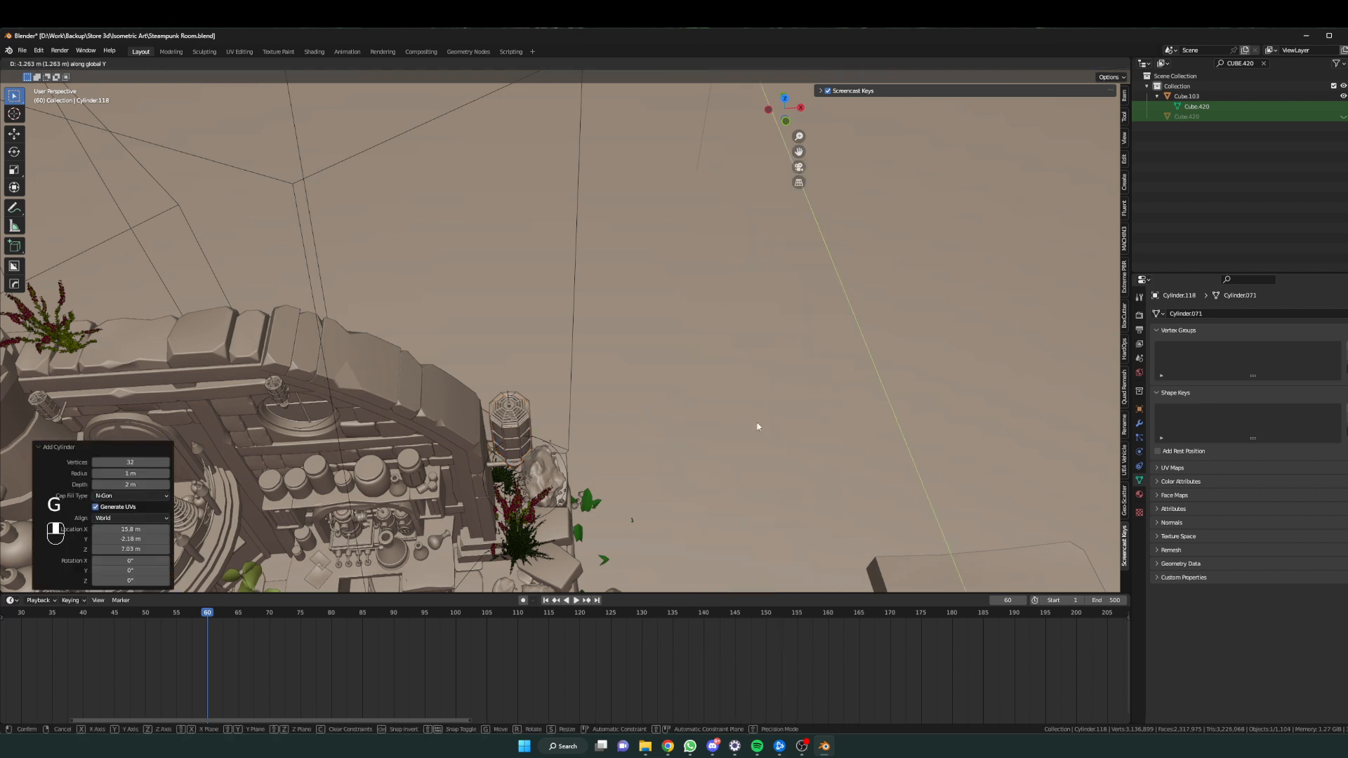
left_click(757, 426)
Stretch the new cylinder along Z into a taller column.
scroll(758, 426, "down", 1)
scroll(713, 393, "up", 1)
middle_click_drag(757, 427, 713, 407)
scroll(713, 393, "up", 1)
scroll(709, 406, "down", 1)
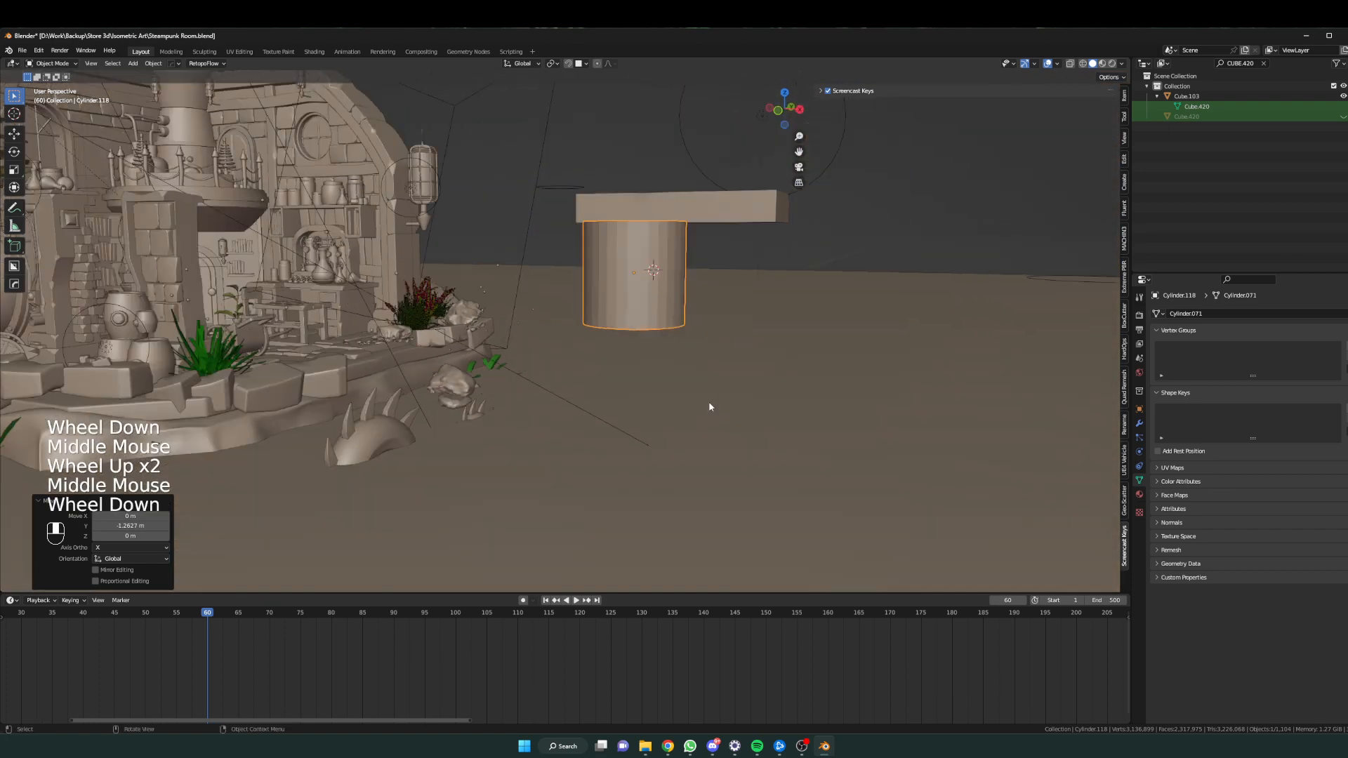
key("s")
key("Tab")
middle_click_drag(783, 347, 657, 369)
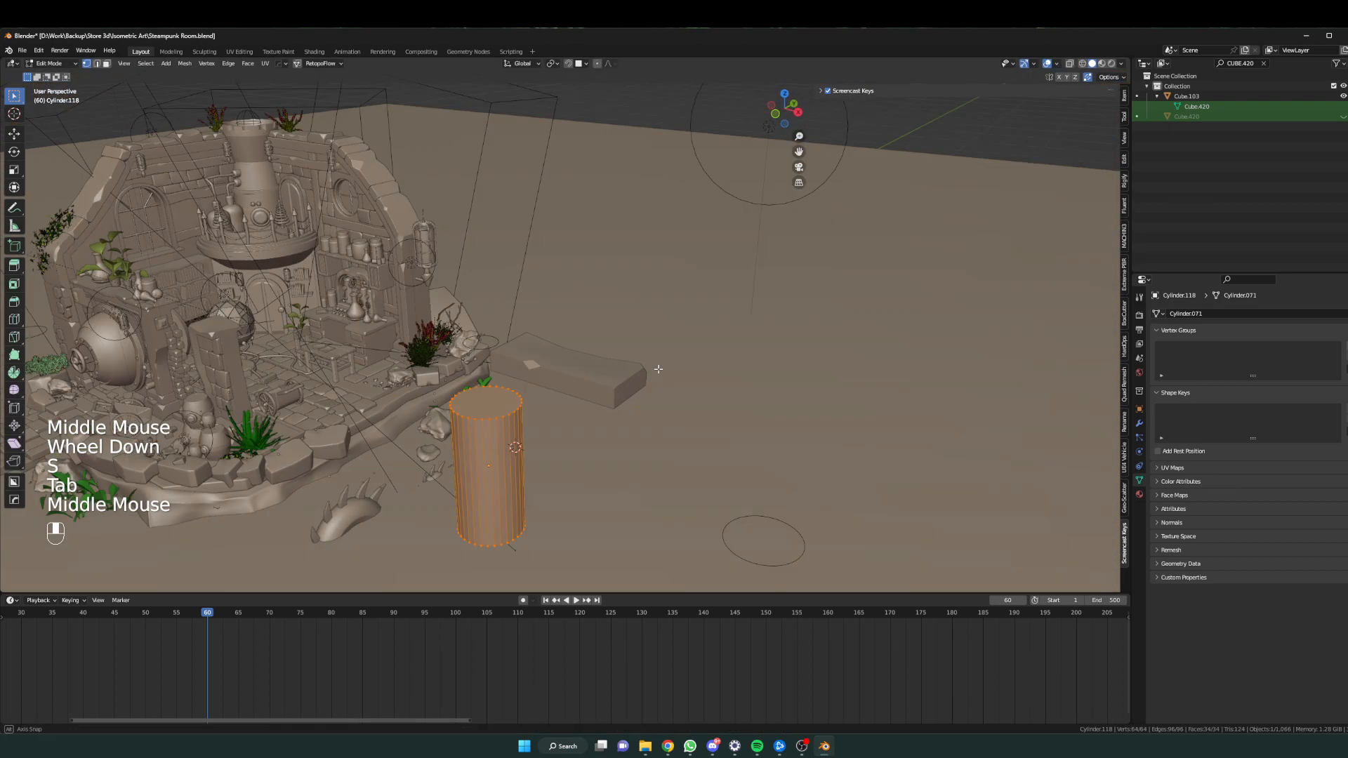
Apply the cylinder's scale and run the Sharpen operation on it.
key("Tab")
key("ctrl+a")
left_click(516, 393)
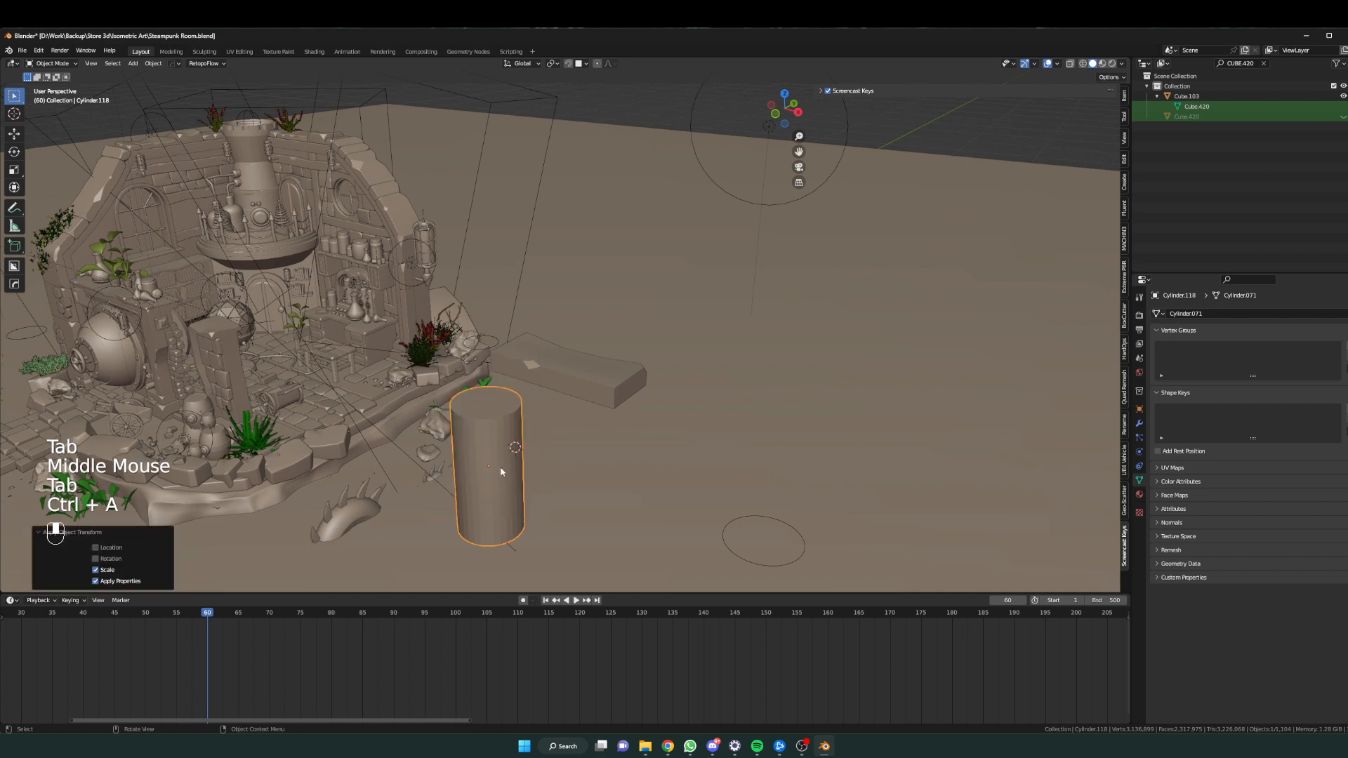
key("q")
left_click(493, 447)
In Edit Mode, bevel the cylinder's top edge loop by about 0.29 m with 4 segments.
middle_click_drag(493, 447, 600, 448)
scroll(600, 448, "up", 2)
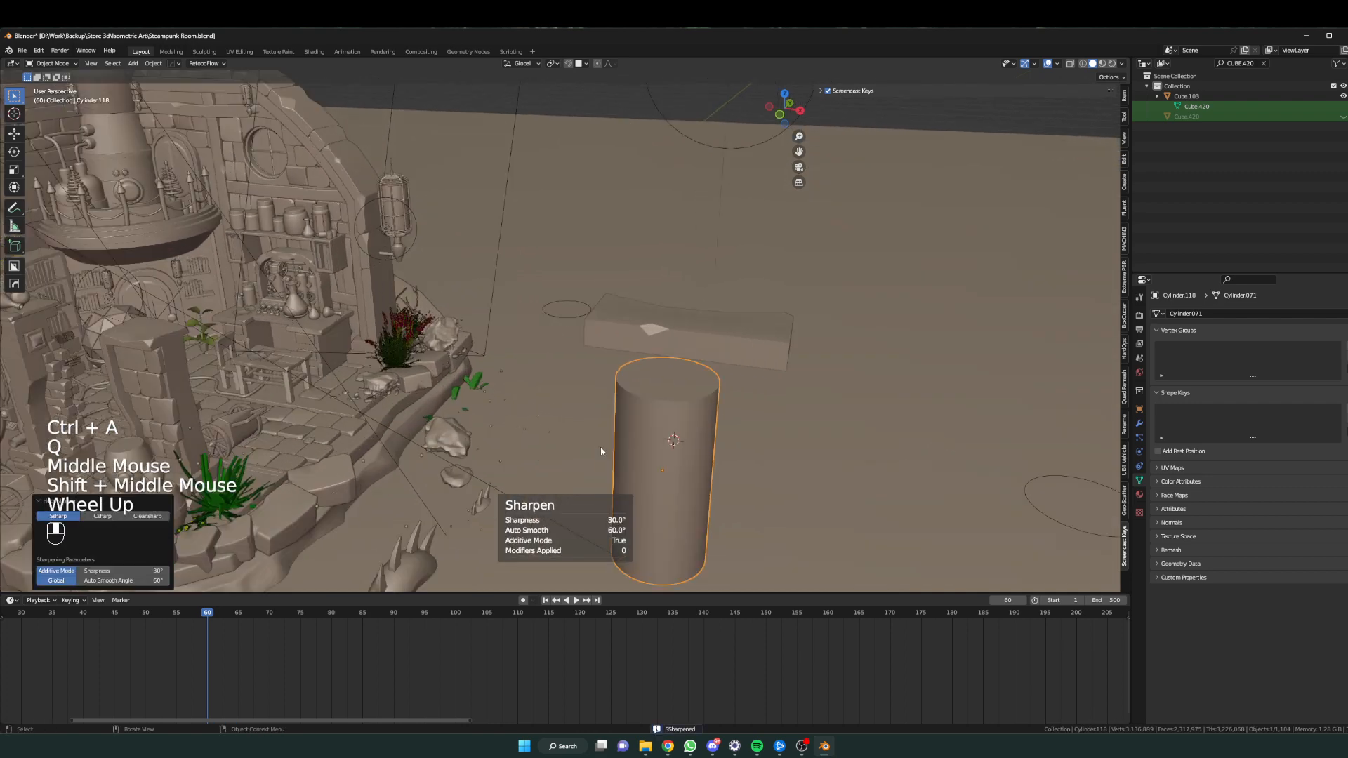
key("Tab")
left_click(677, 305)
left_click(679, 436)
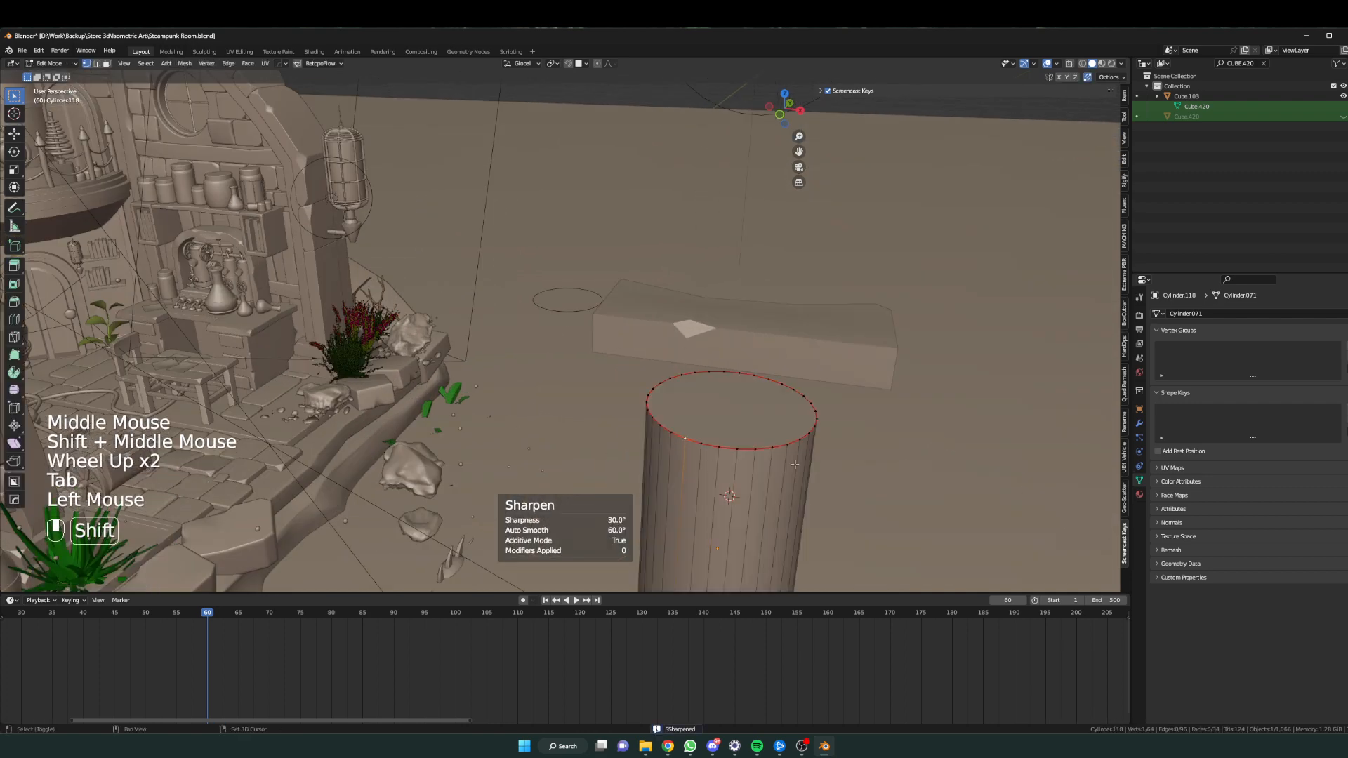
left_click(728, 452, "alt")
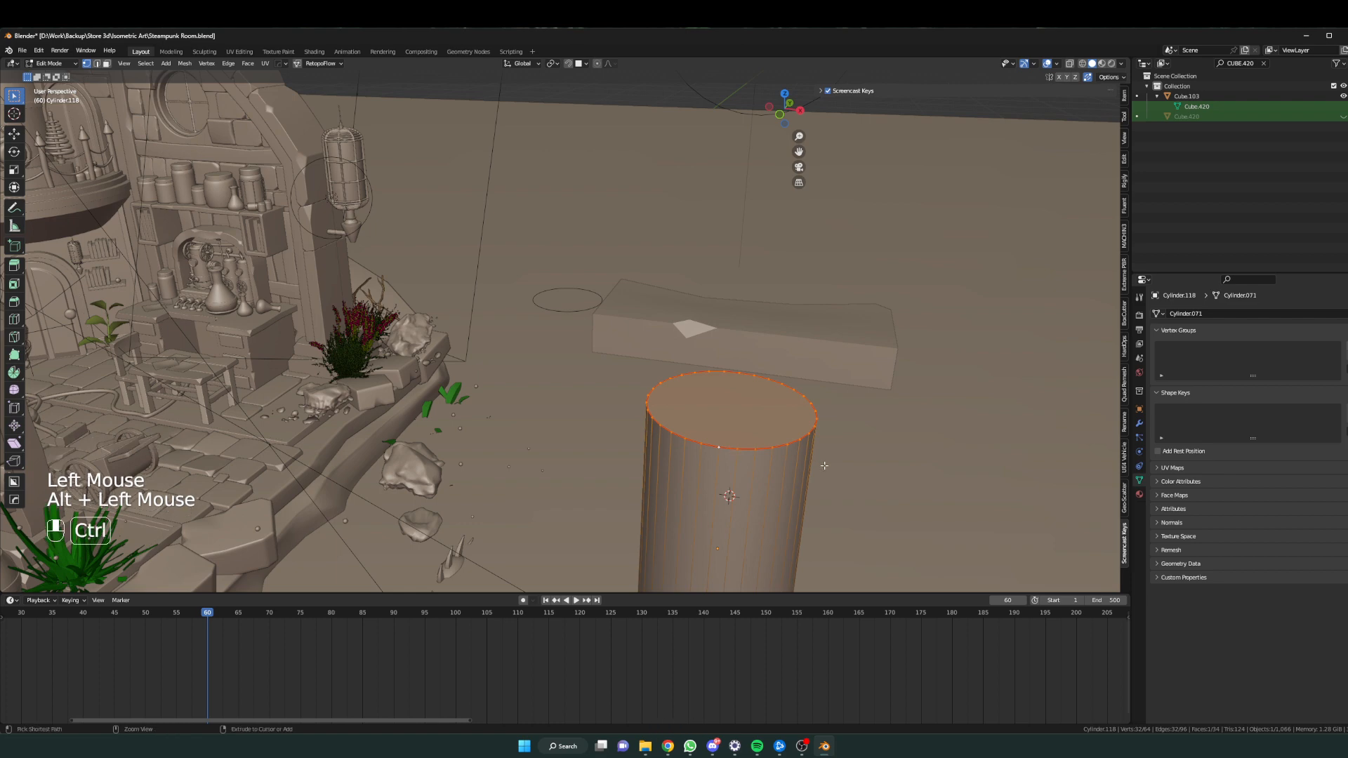
key("ctrl+b")
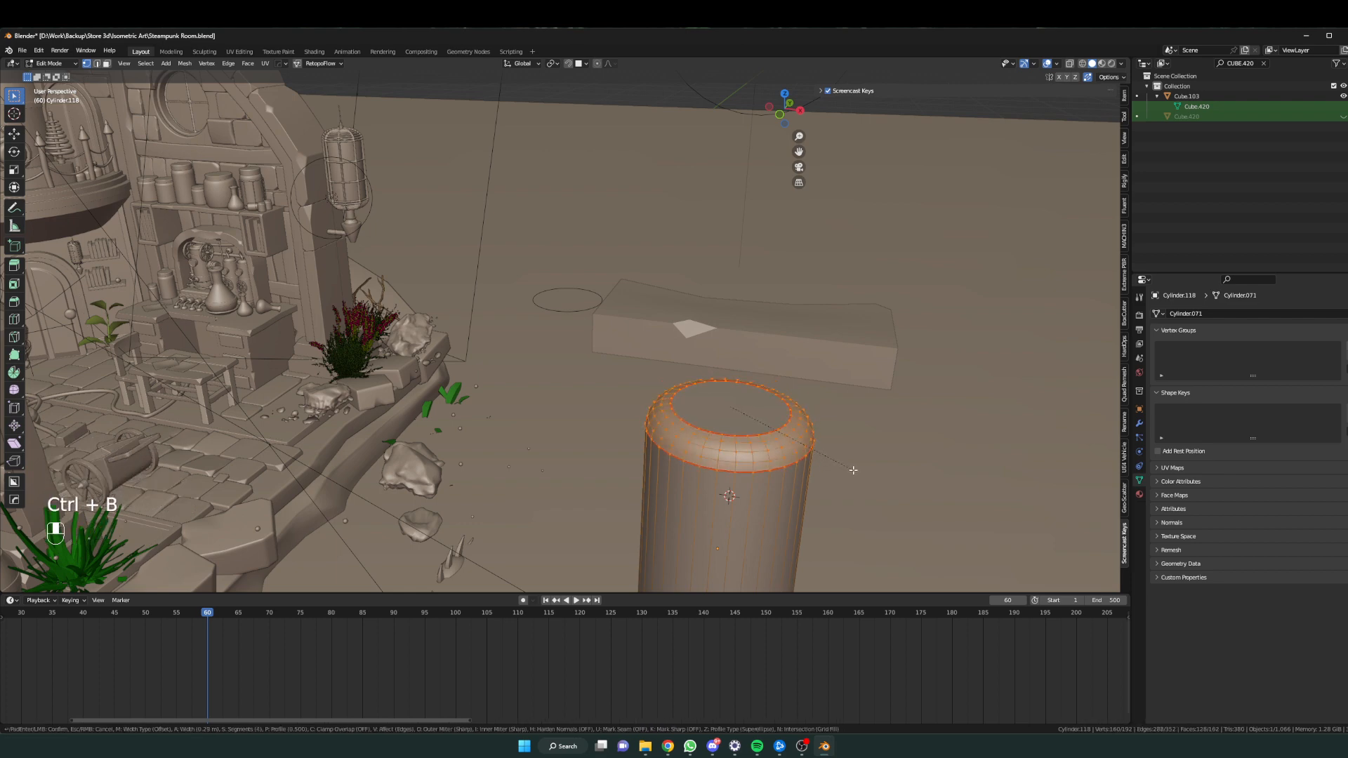
left_click(851, 470)
Bevel the cylinder's bottom edge loop into a rounded end and return to Object Mode.
middle_click_drag(838, 477, 775, 334, "shift")
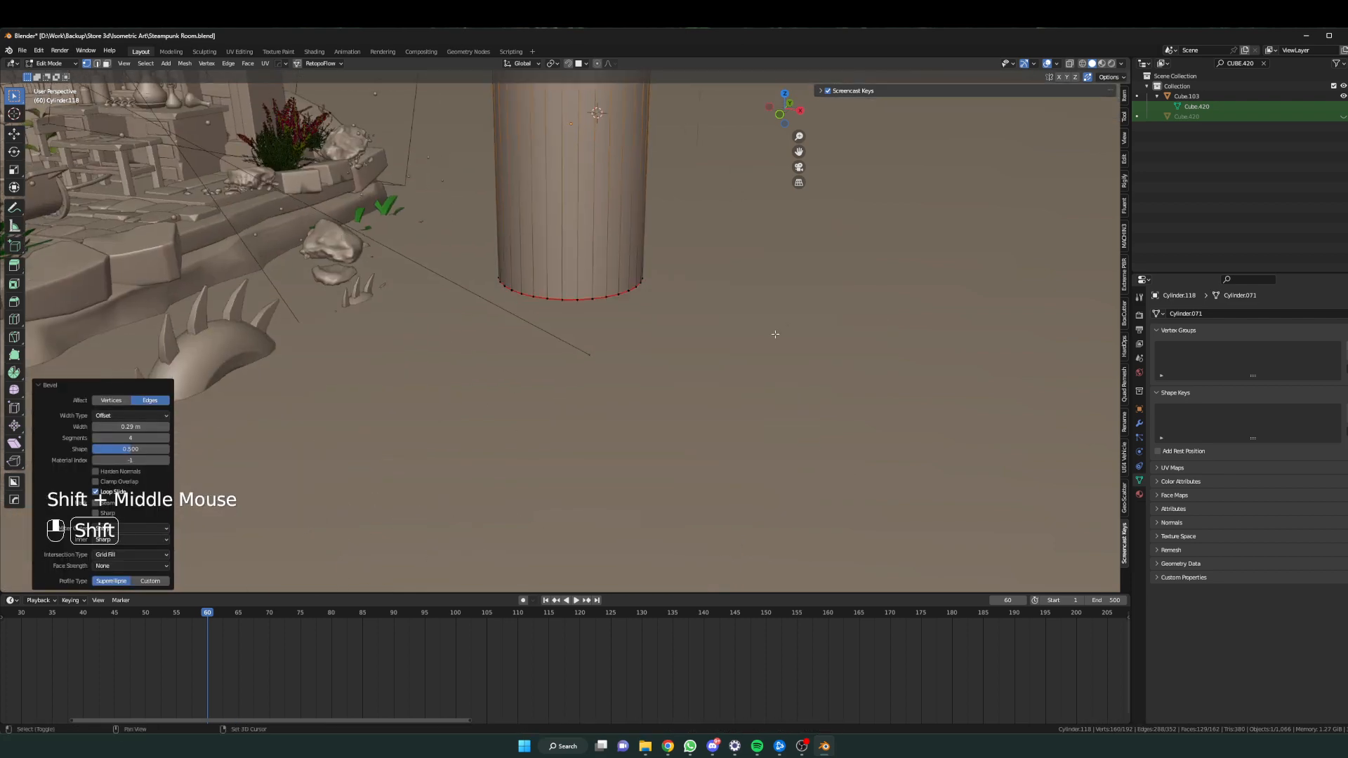
left_click(565, 306, "alt")
key("ctrl+b")
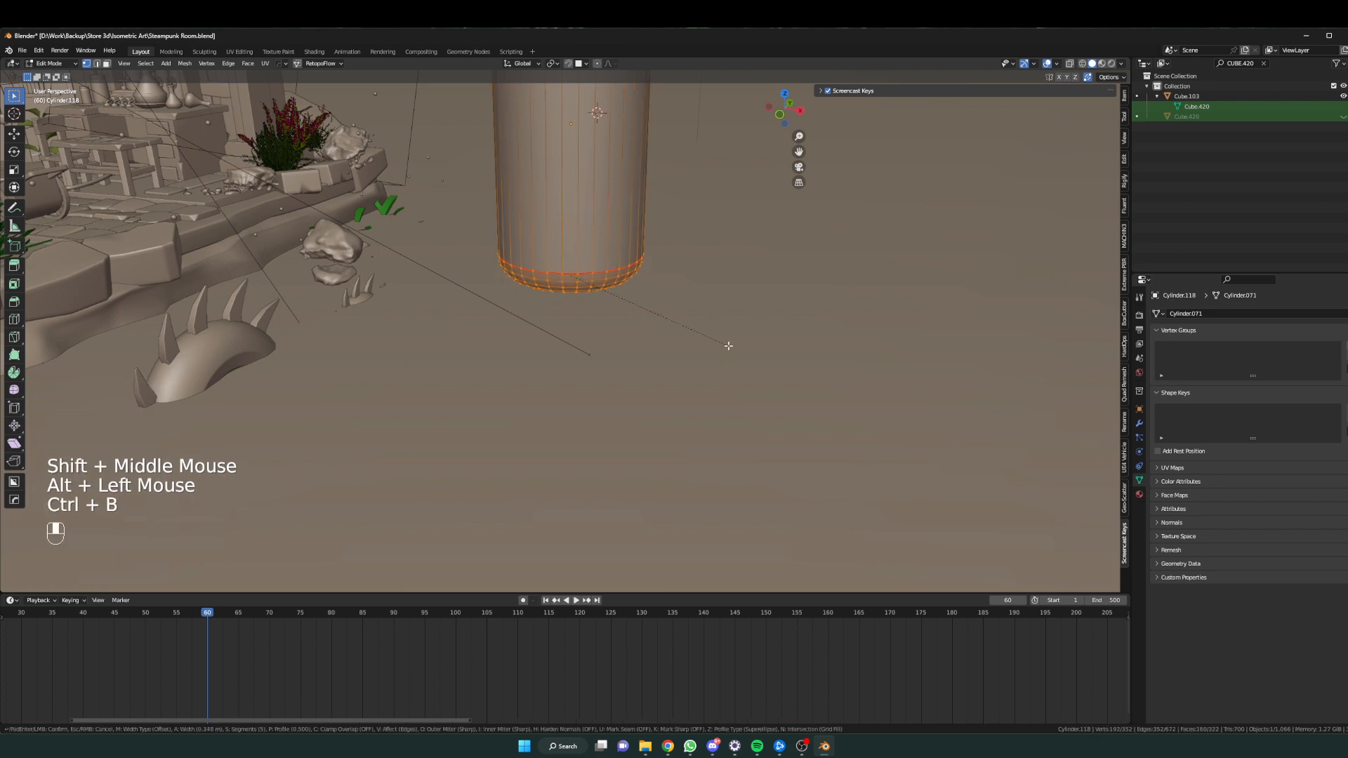
right_click(728, 346)
scroll(646, 286, "down", 3)
middle_click_drag(647, 286, 567, 359)
scroll(599, 467, "up", 3)
key("Tab")
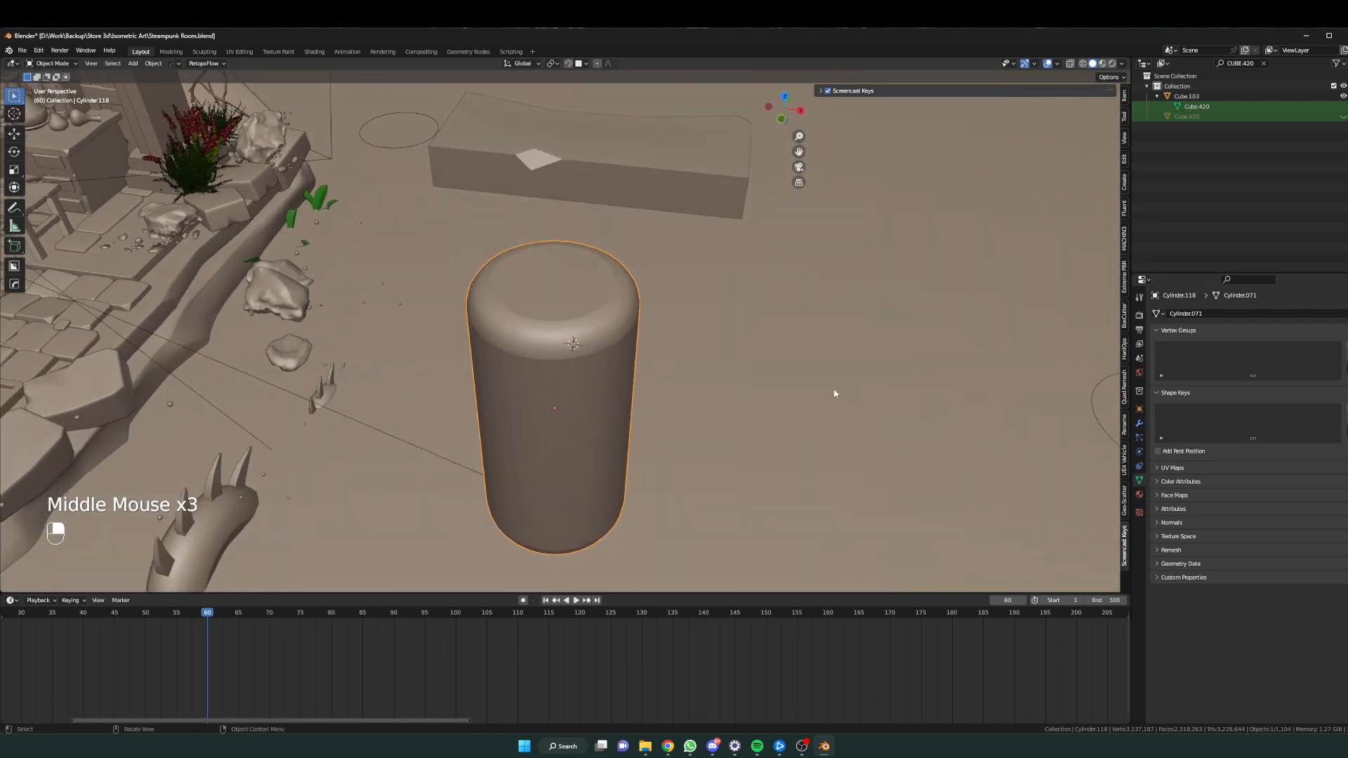
Add a Wireframe modifier to the rounded cylinder with a thickness of about 0.05 to form a lantern cage.
middle_click_drag(671, 402, 494, 404)
middle_click_drag(436, 345, 446, 349)
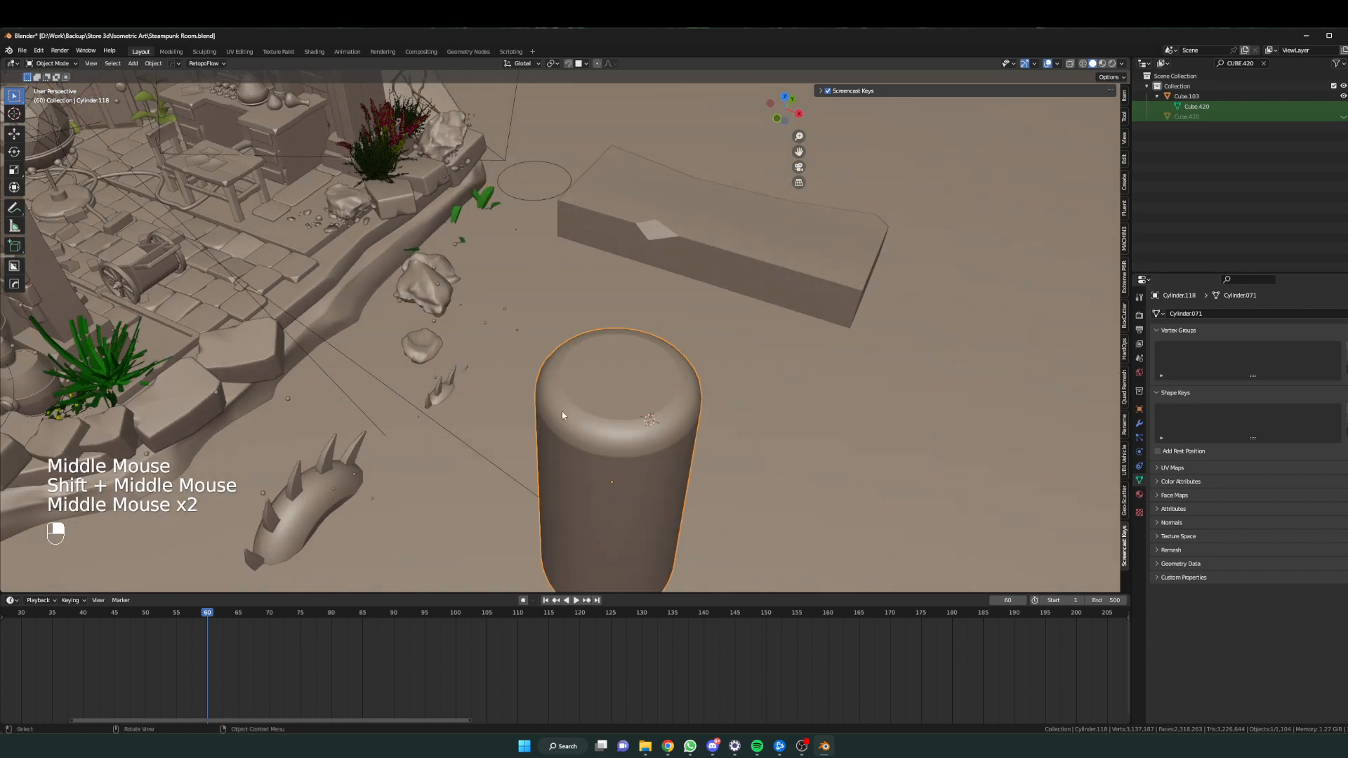
middle_click_drag(562, 415, 581, 419)
key("q")
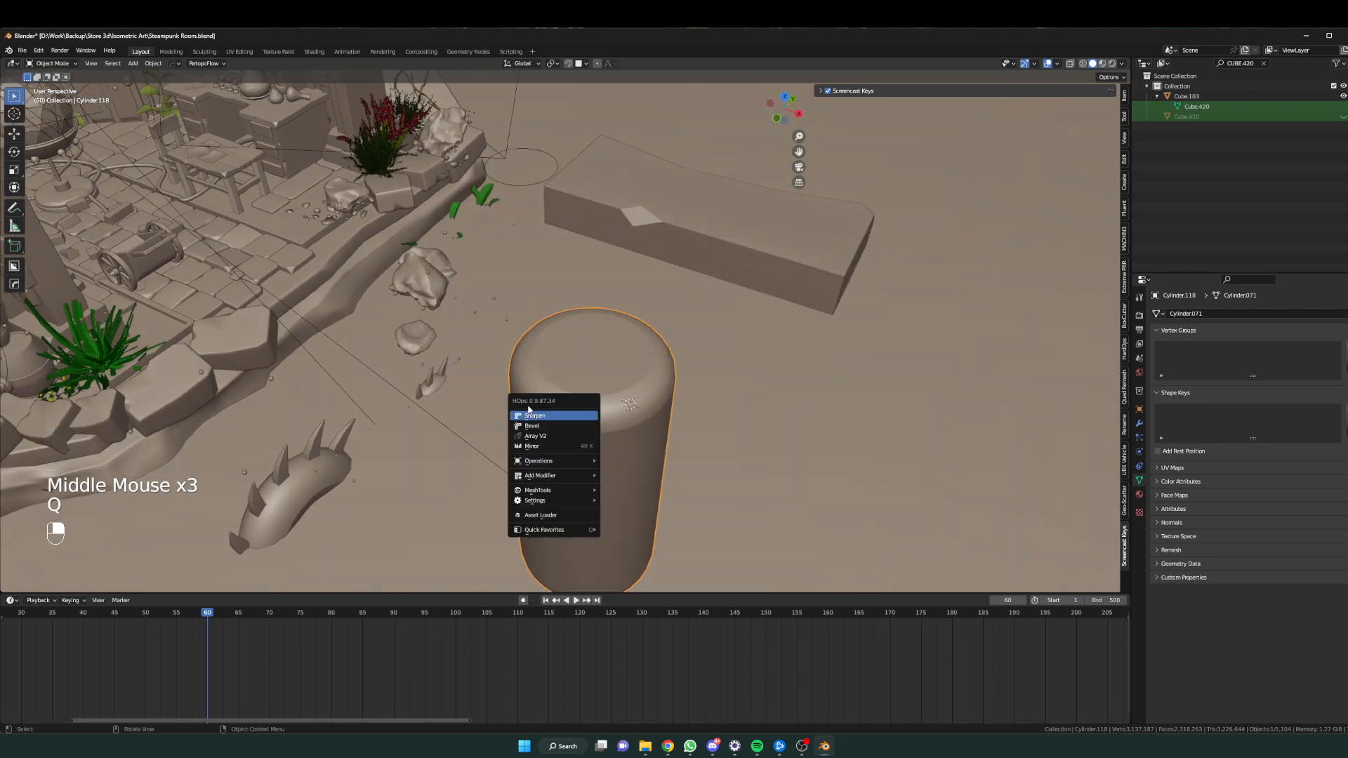
key("q")
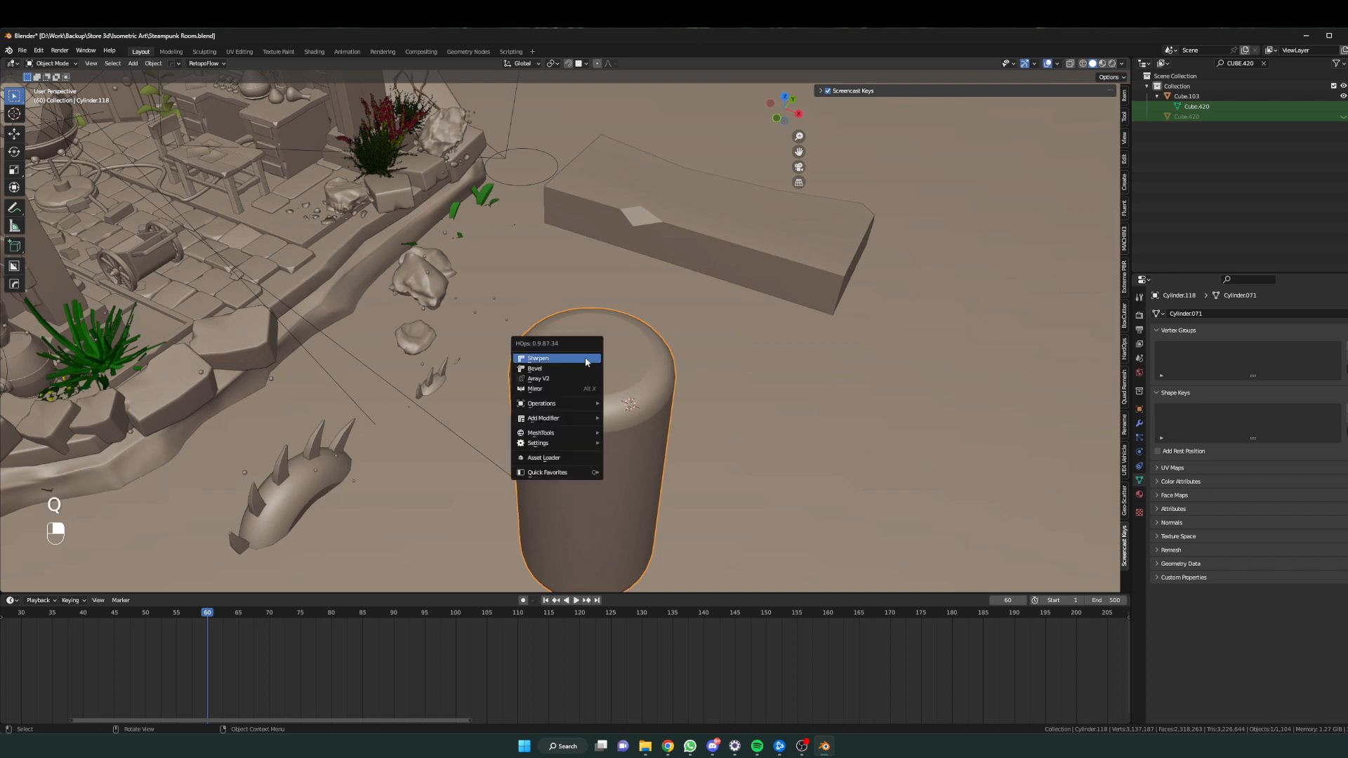
key("q")
mouse_move(556, 413)
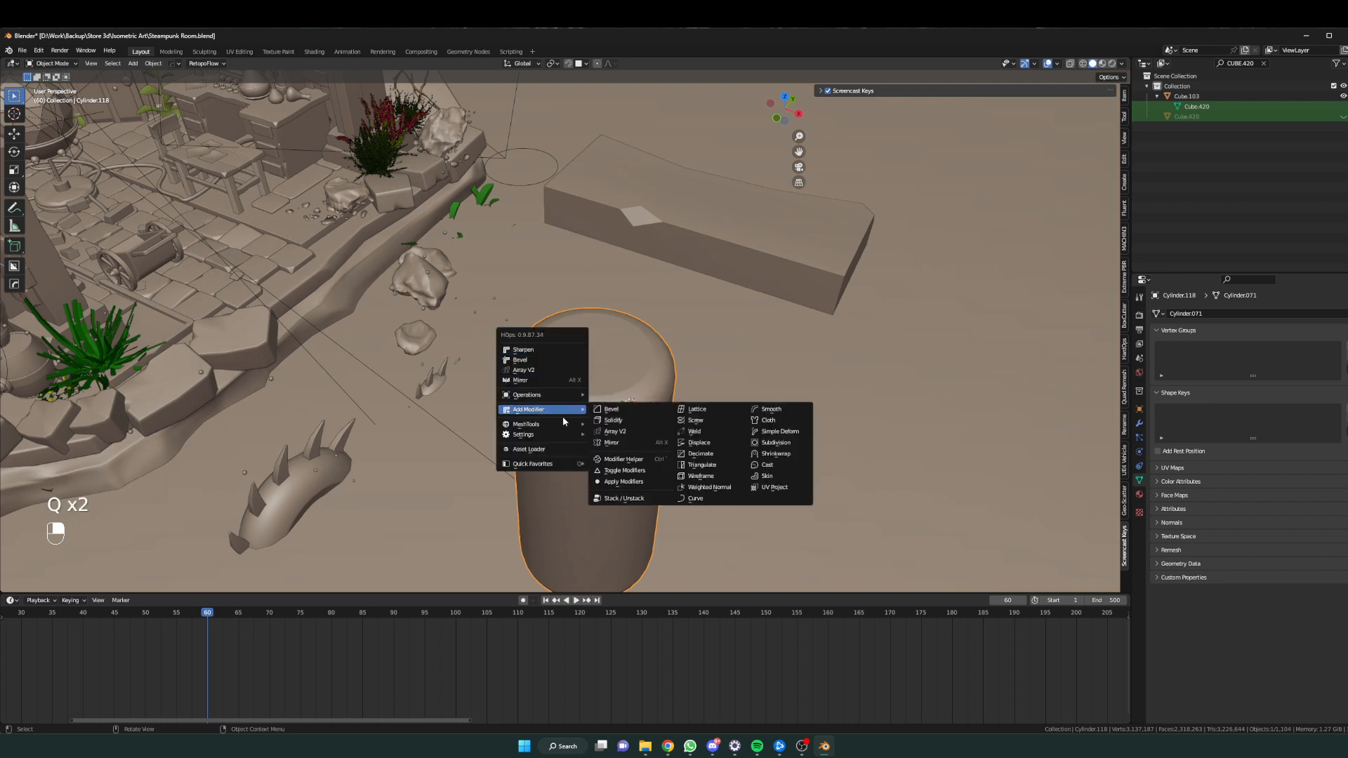
left_click(720, 477)
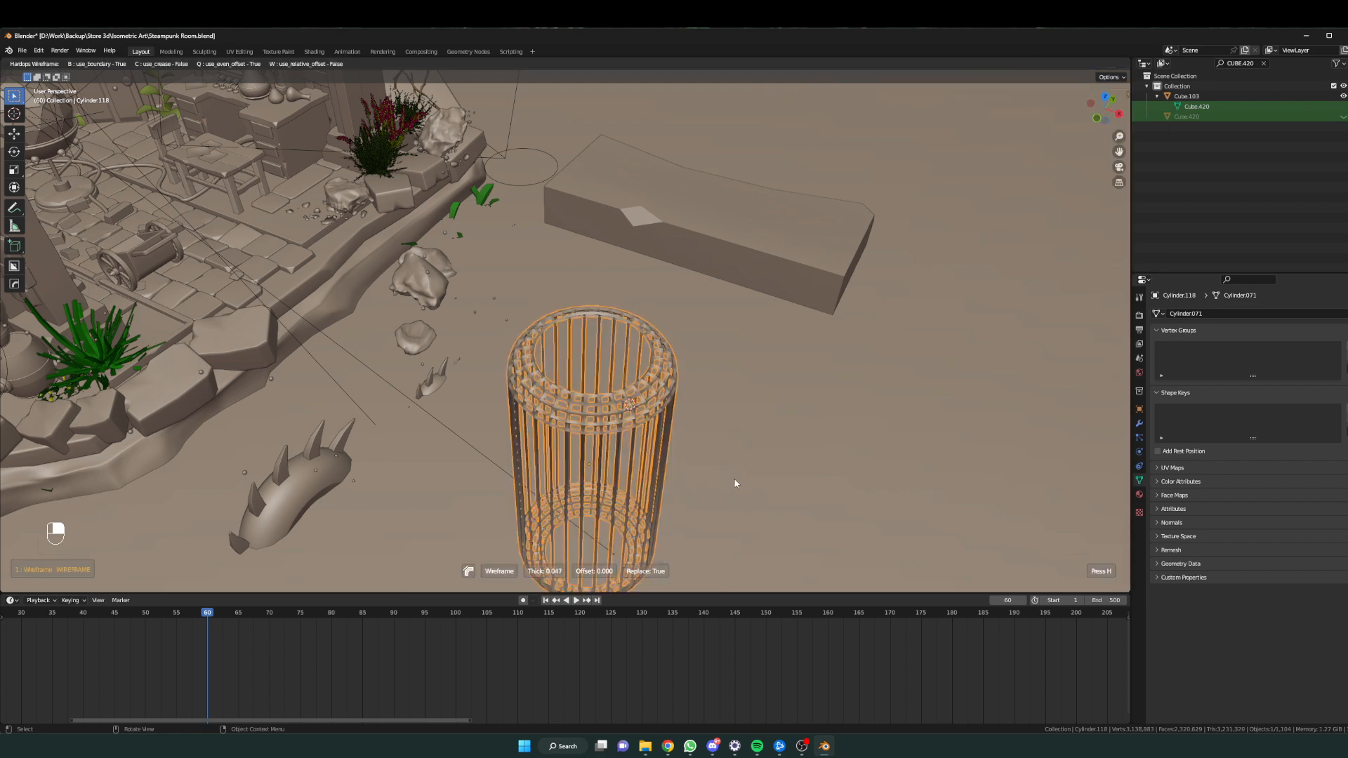
left_click(739, 479)
Examine the round wall window's pane and cross-bar frame, including the frame's mesh in Edit Mode.
middle_click_drag(739, 479, 660, 446)
scroll(663, 443, "down", 2, "shift")
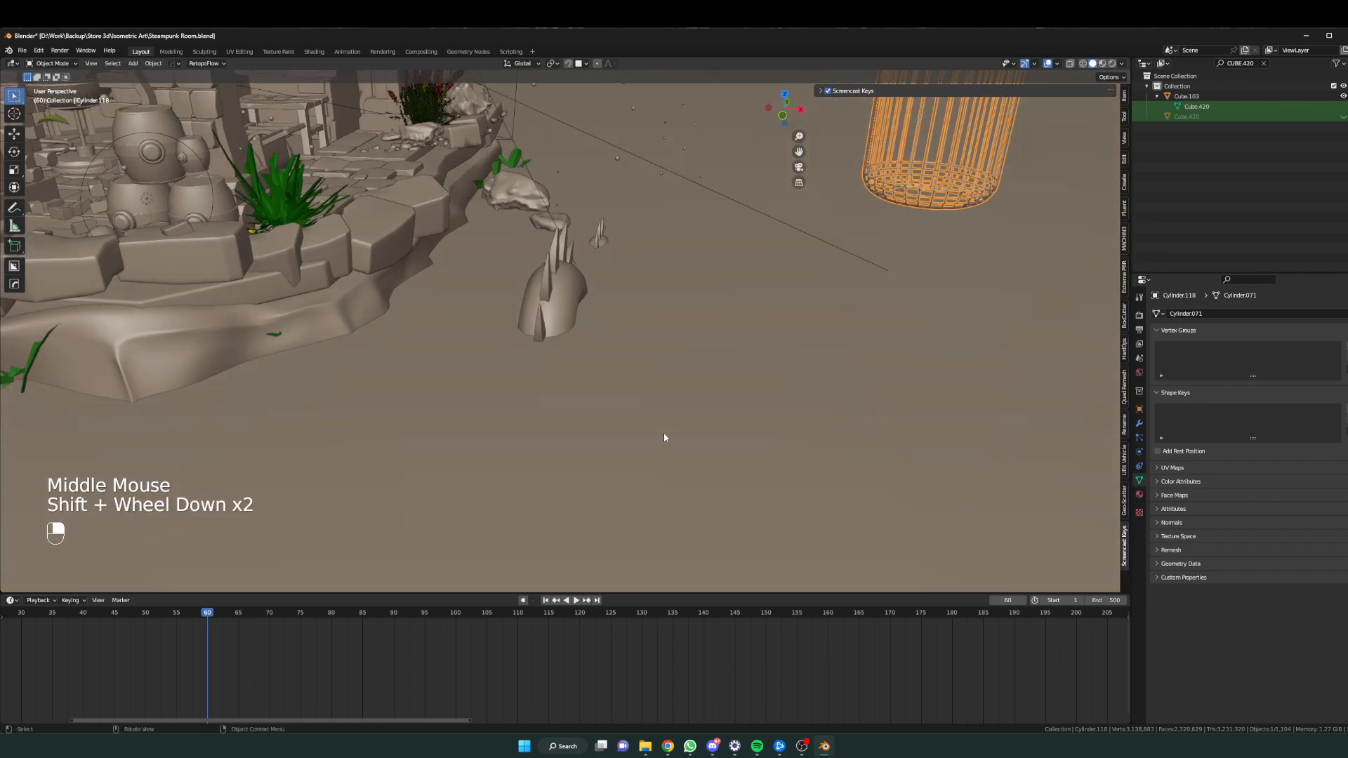
scroll(686, 382, "down", 1)
middle_click_drag(686, 382, 571, 547, "shift")
key("g")
left_click(475, 353)
middle_click_drag(475, 354, 629, 382, "shift")
scroll(562, 386, "up", 2)
scroll(583, 365, "up", 2)
left_click(572, 310)
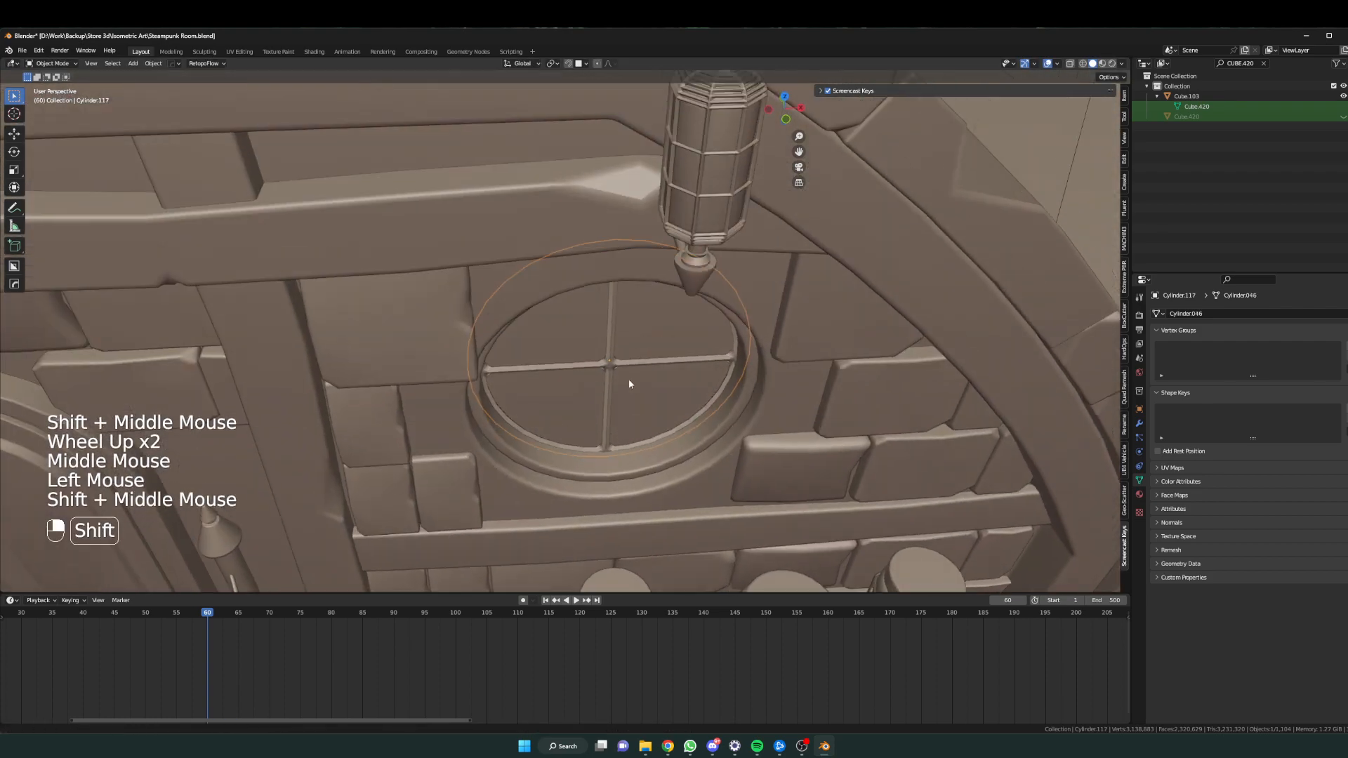
key("g")
left_click(609, 368)
key("g")
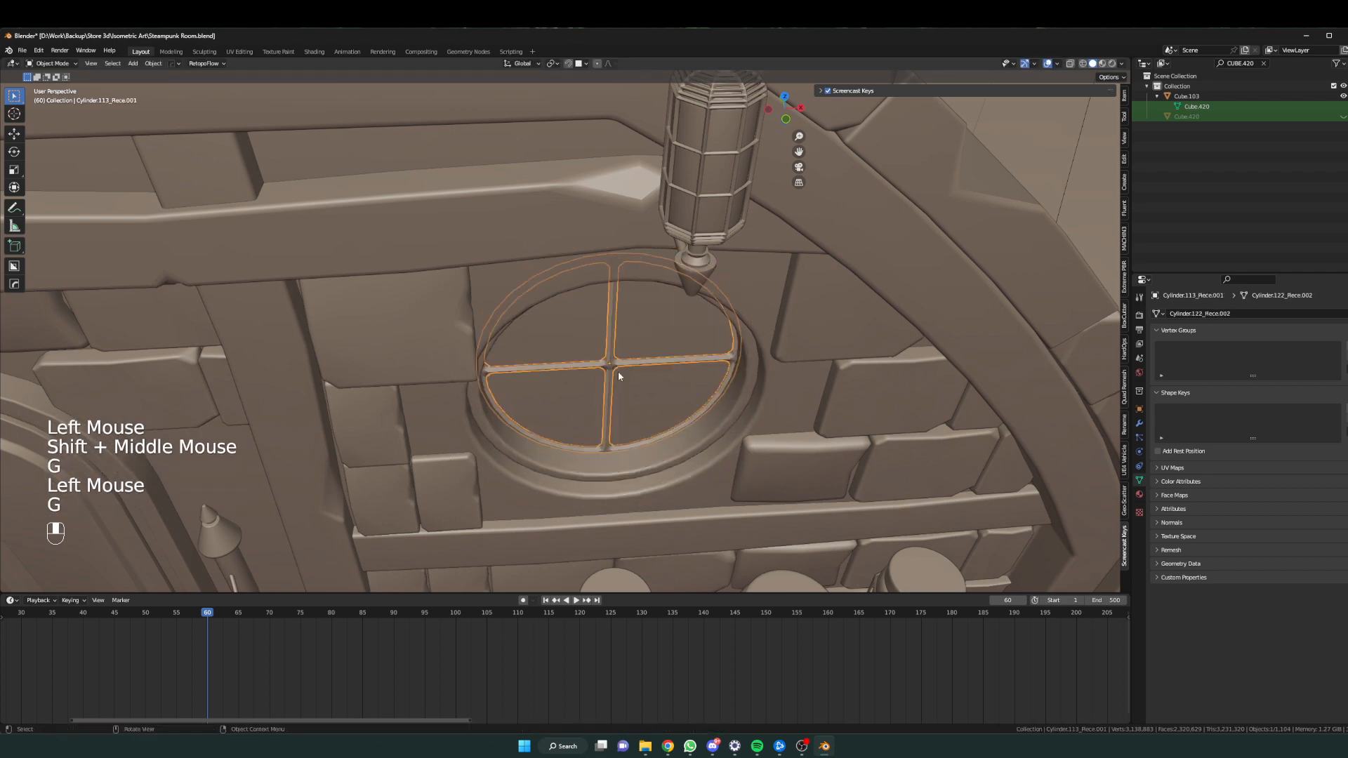
key("Tab")
middle_click_drag(618, 371, 519, 410)
key("Tab")
scroll(519, 410, "down", 2)
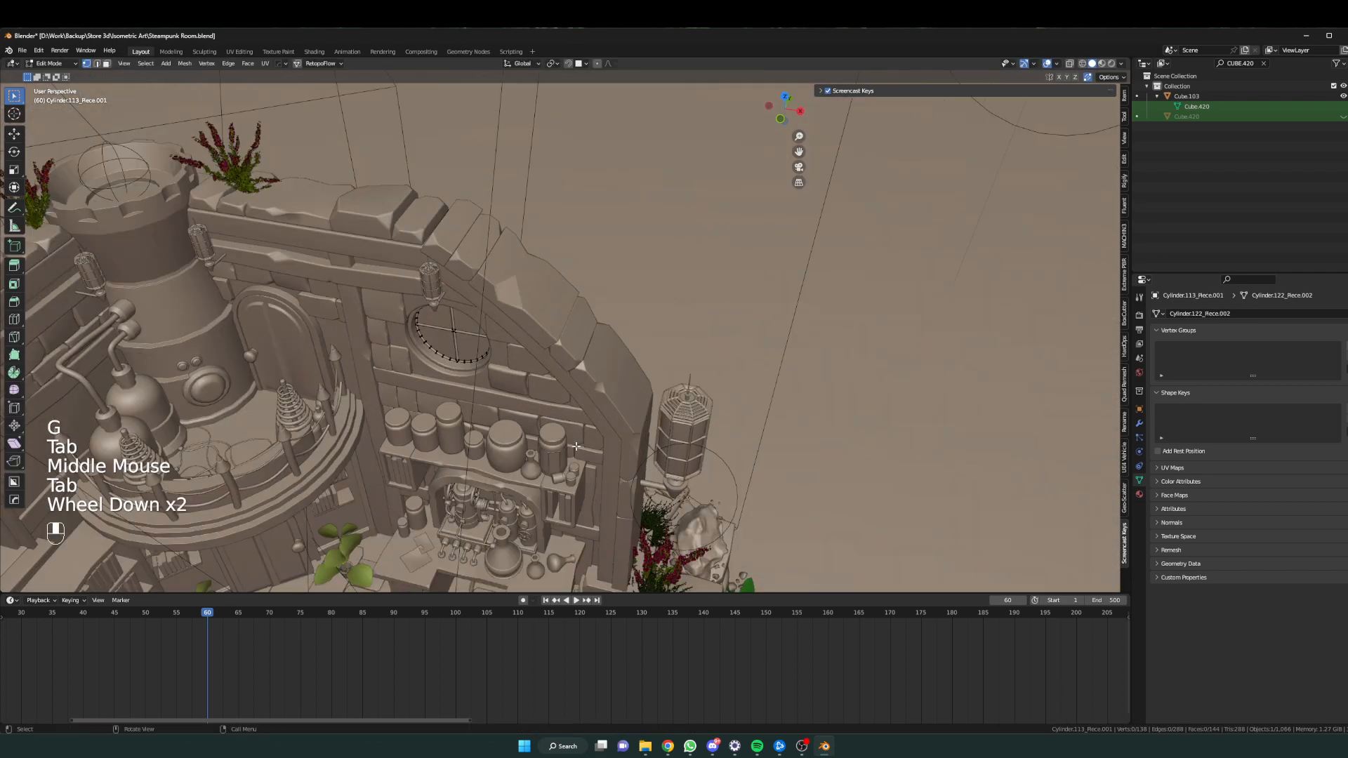
key("Tab")
Delete the wireframe cylinder standing near the stone block.
scroll(520, 410, "down", 1)
middle_click_drag(632, 492, 520, 410, "shift")
left_click(495, 385)
key("x")
left_click(491, 388)
Add a mesh circle in front of the stone block and enter Edit Mode.
key("shift+a")
mouse_move(519, 410)
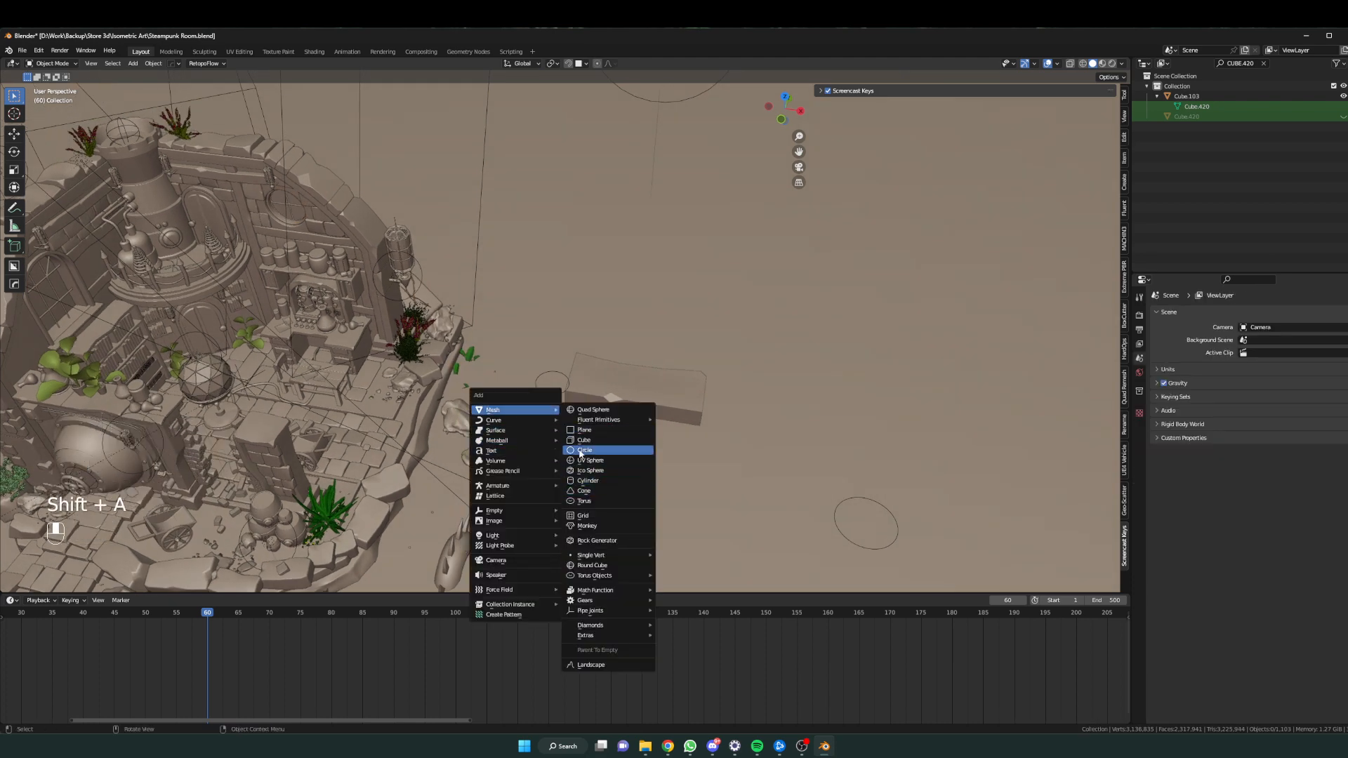
left_click(580, 450)
scroll(529, 401, "down", 1)
scroll(533, 408, "up", 2)
key("Tab")
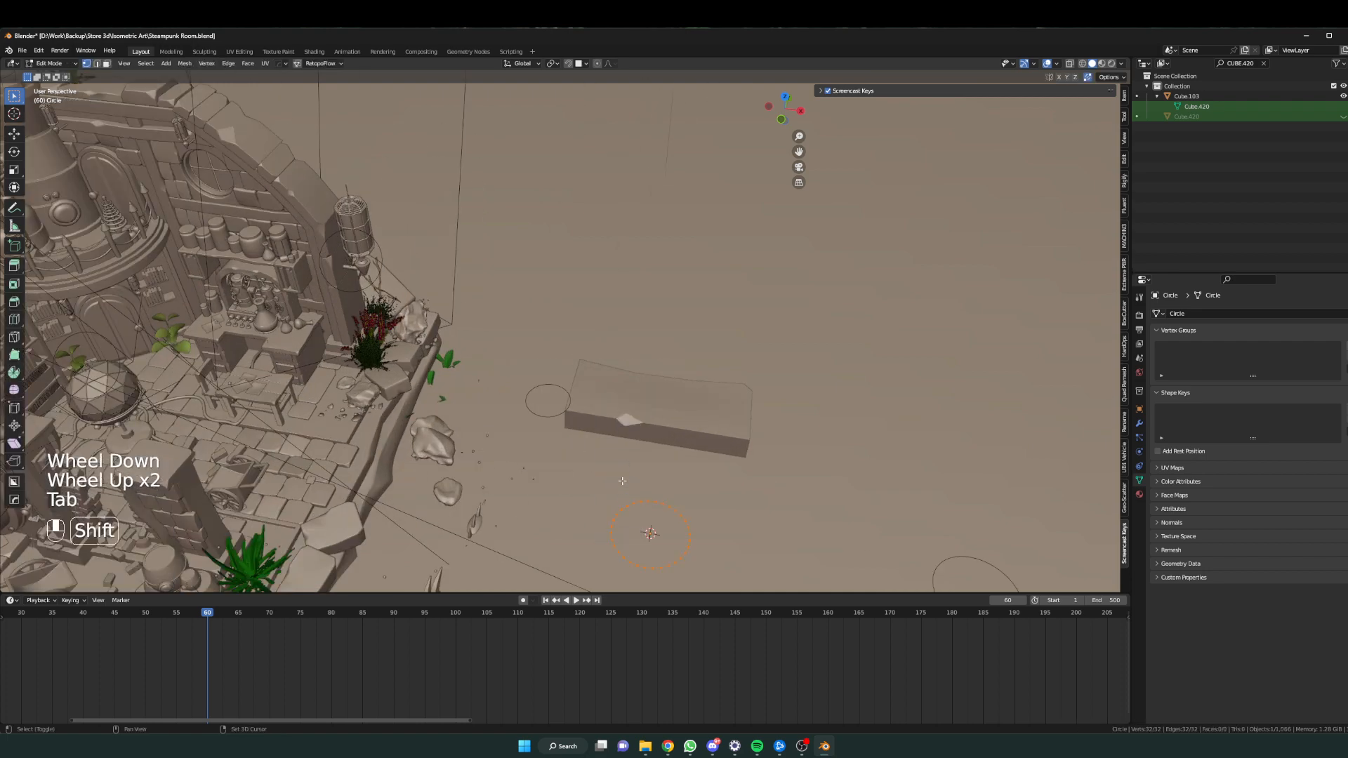
In top view, select the circle's top and bottom vertices and try to connect them with an edge.
scroll(533, 415, "up", 3)
middle_click_drag(622, 481, 555, 310, "shift")
scroll(488, 441, "down", 3)
scroll(591, 477, "up", 1, "shift")
scroll(591, 477, "up", 2)
scroll(592, 478, "up", 2)
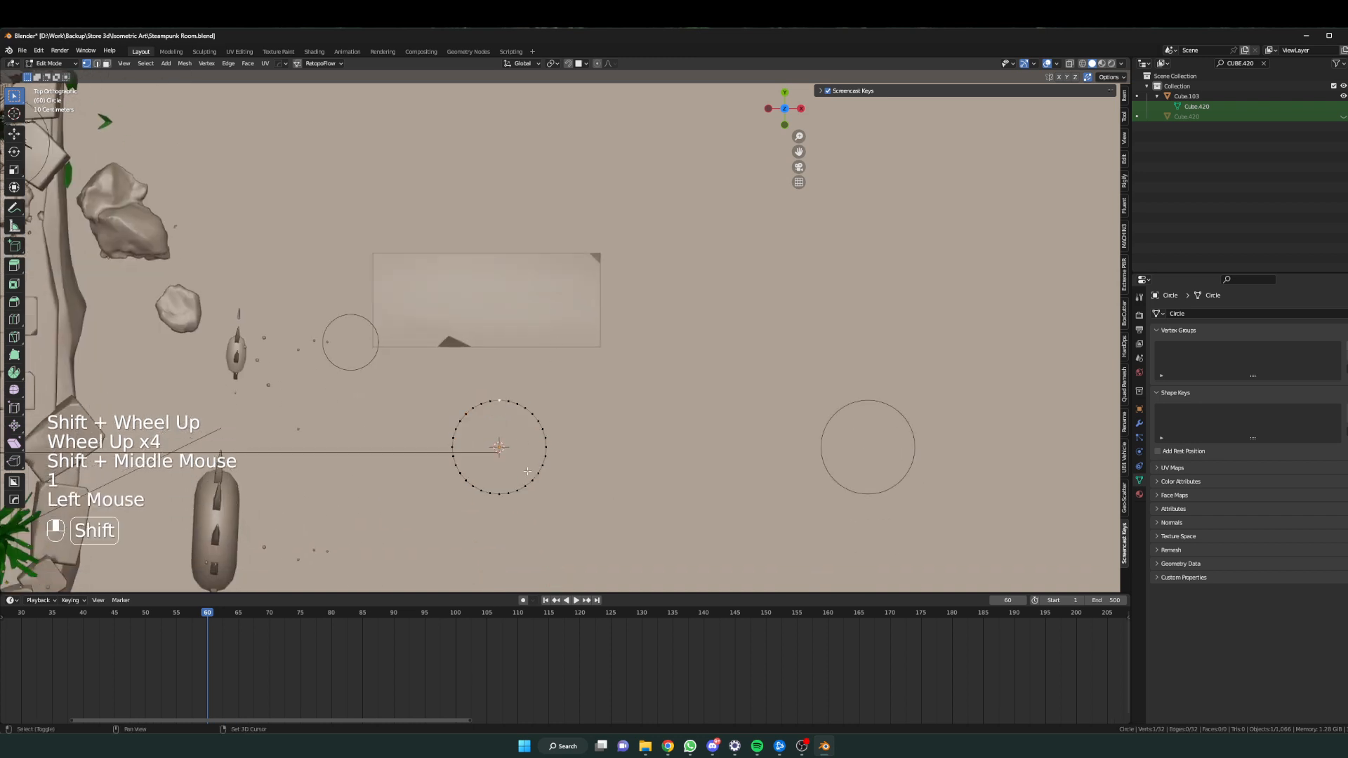
middle_click_drag(527, 471, 530, 380, "shift")
scroll(486, 437, "up", 2)
middle_click_drag(456, 446, 483, 394, "shift")
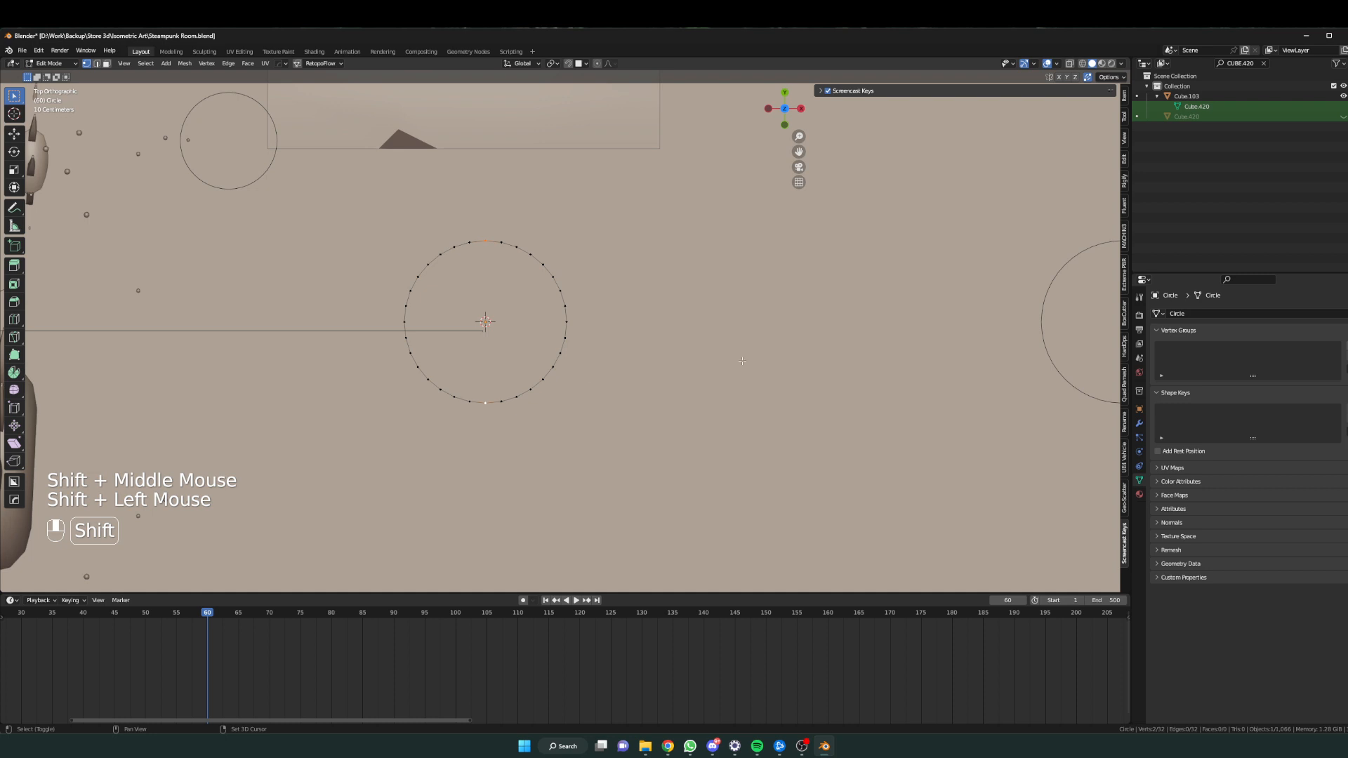
key("j")
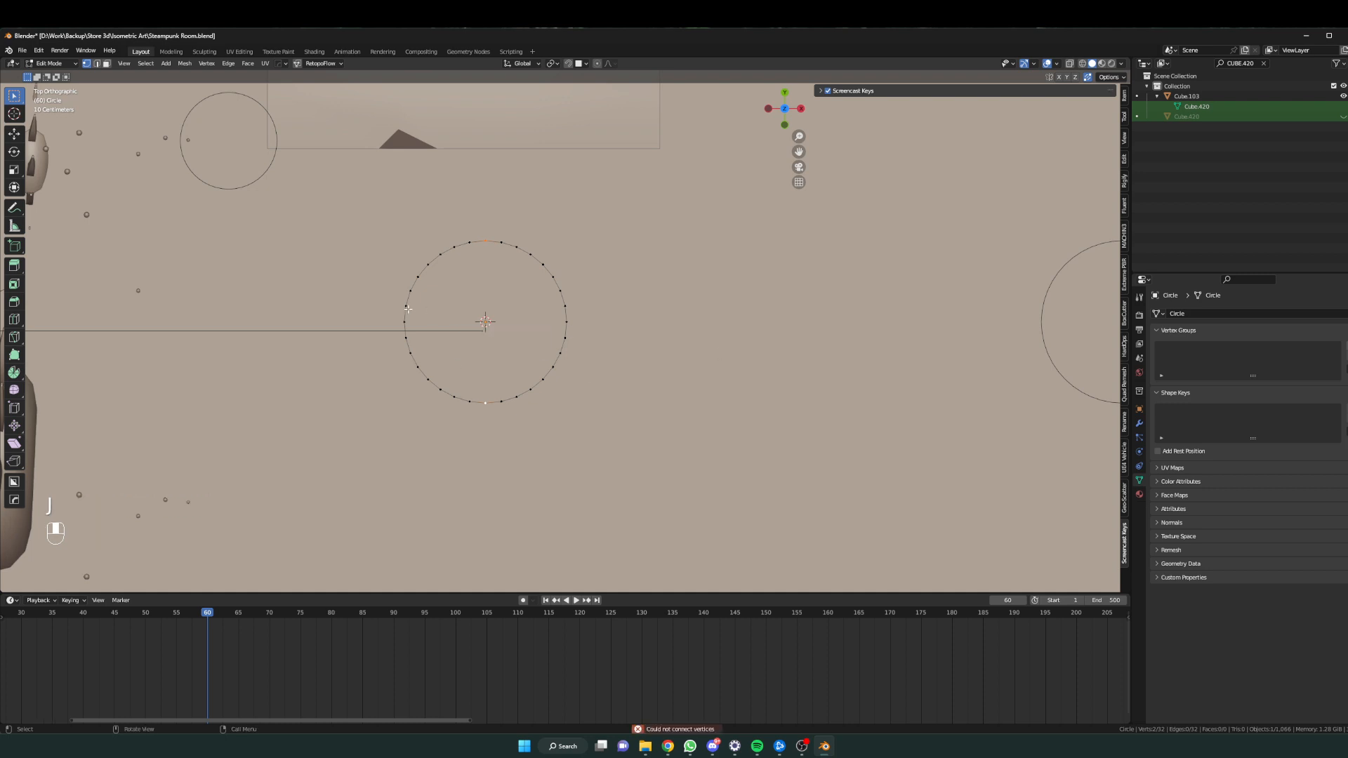
Select all of the circle's vertices and fill it with a face.
middle_click_drag(408, 308, 565, 329)
scroll(595, 336, "down", 2)
scroll(564, 328, "up", 3)
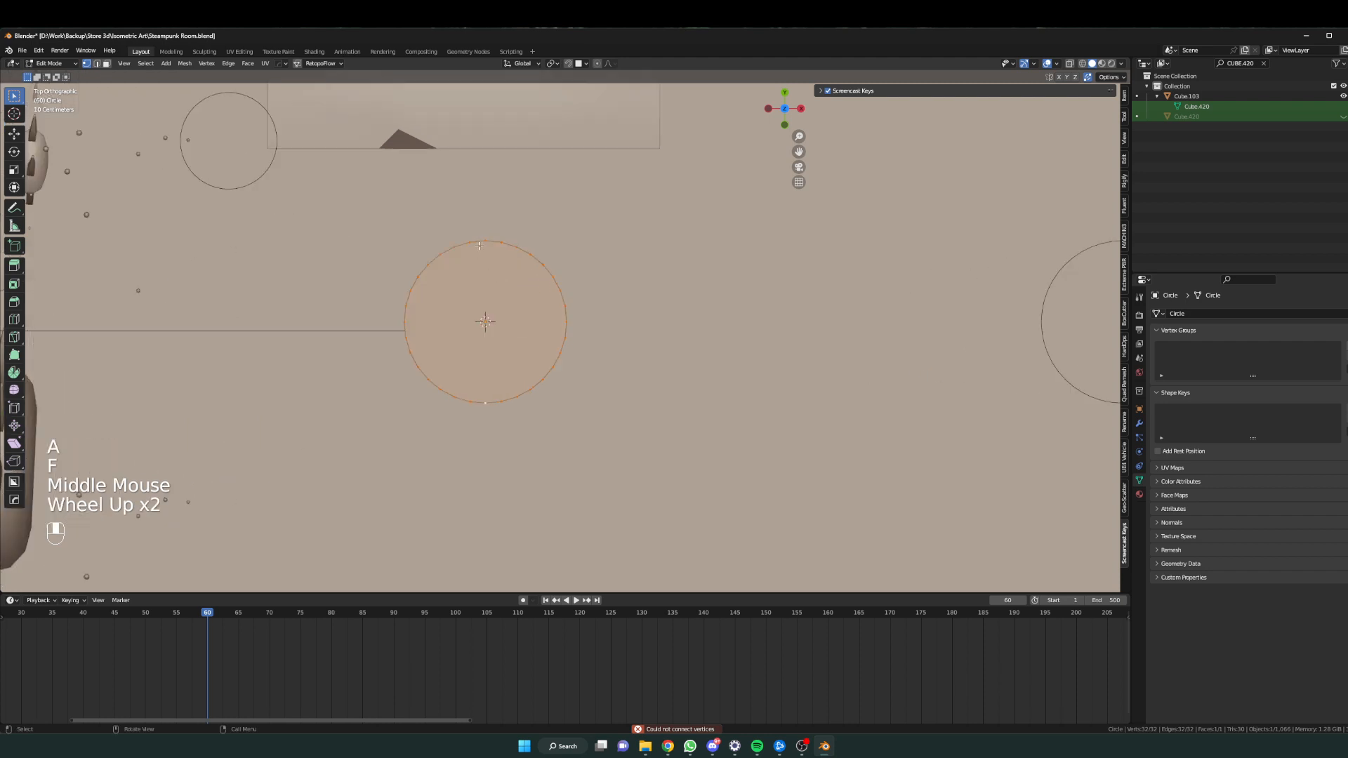
Connect the circle's opposite vertices with a vertical and a horizontal edge so they form a cross through its centre.
middle_click_drag(476, 347, 540, 345, "shift")
scroll(539, 346, "up", 1)
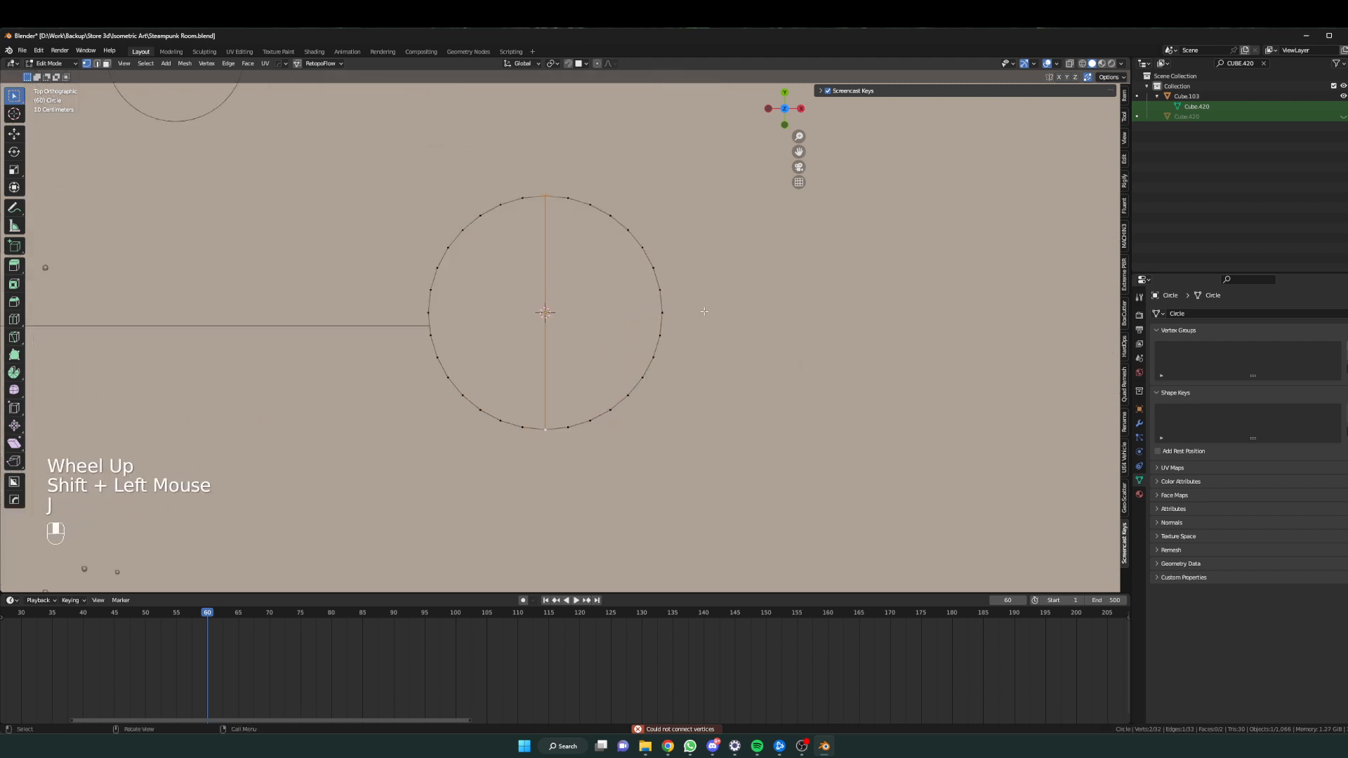
key("j")
middle_click_drag(545, 349, 686, 391)
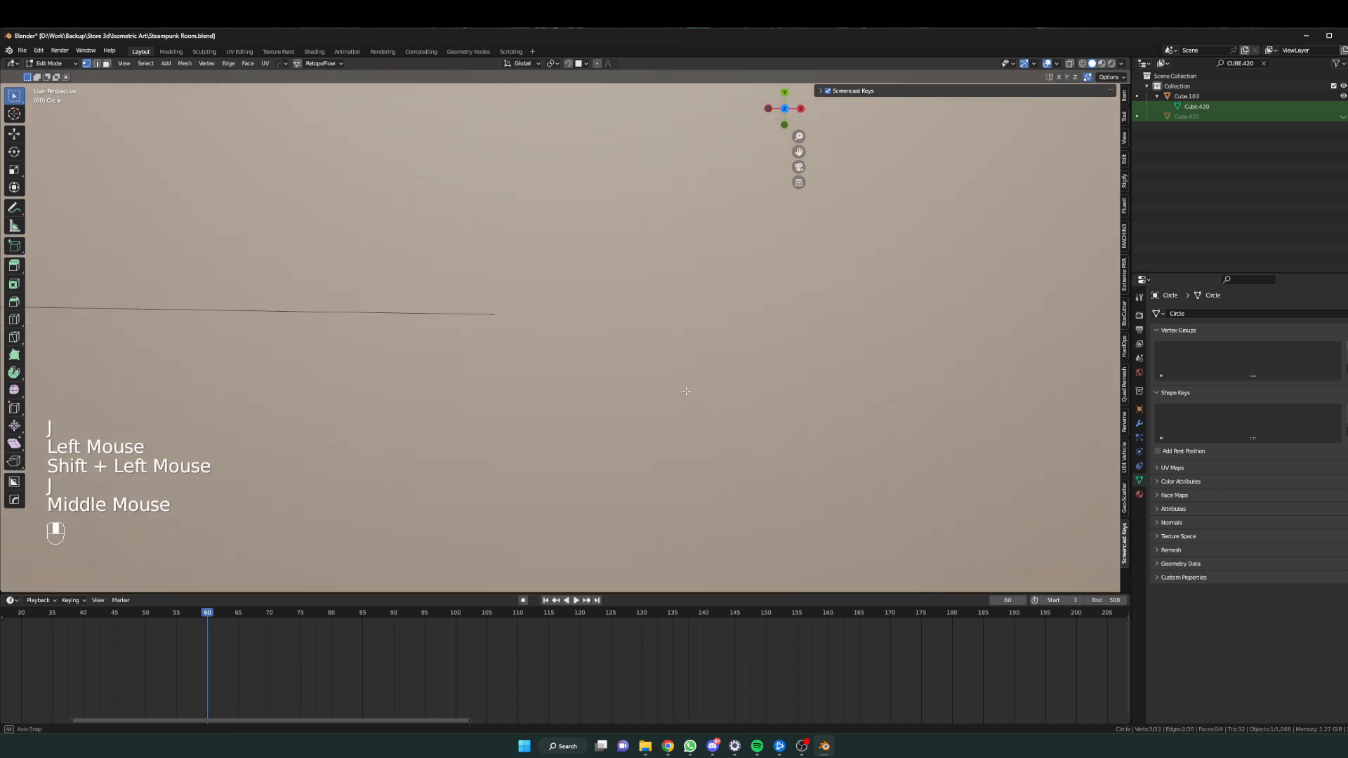
Leave Edit Mode and add a Wireframe modifier to the circle to make a round window frame with crossed bars.
scroll(668, 385, "down", 2)
key("Tab")
key("q")
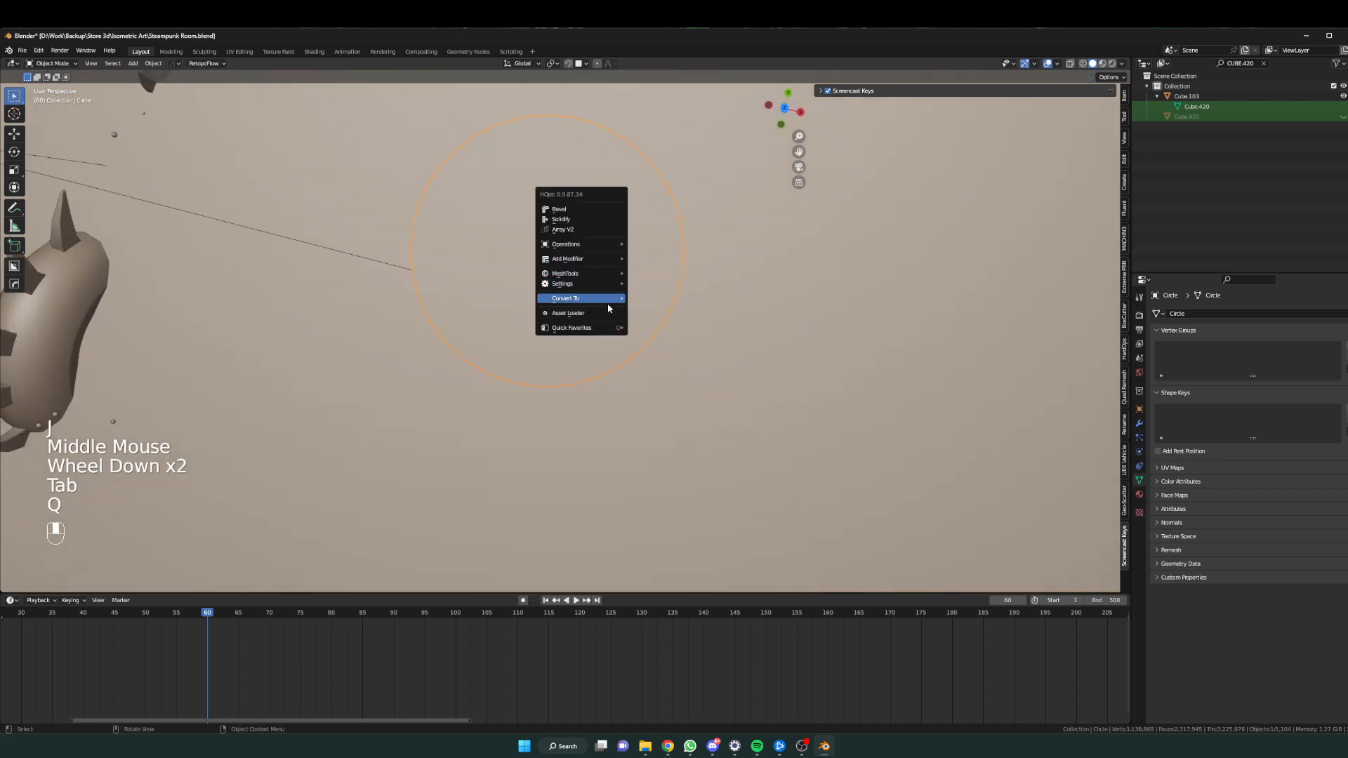
mouse_move(578, 261)
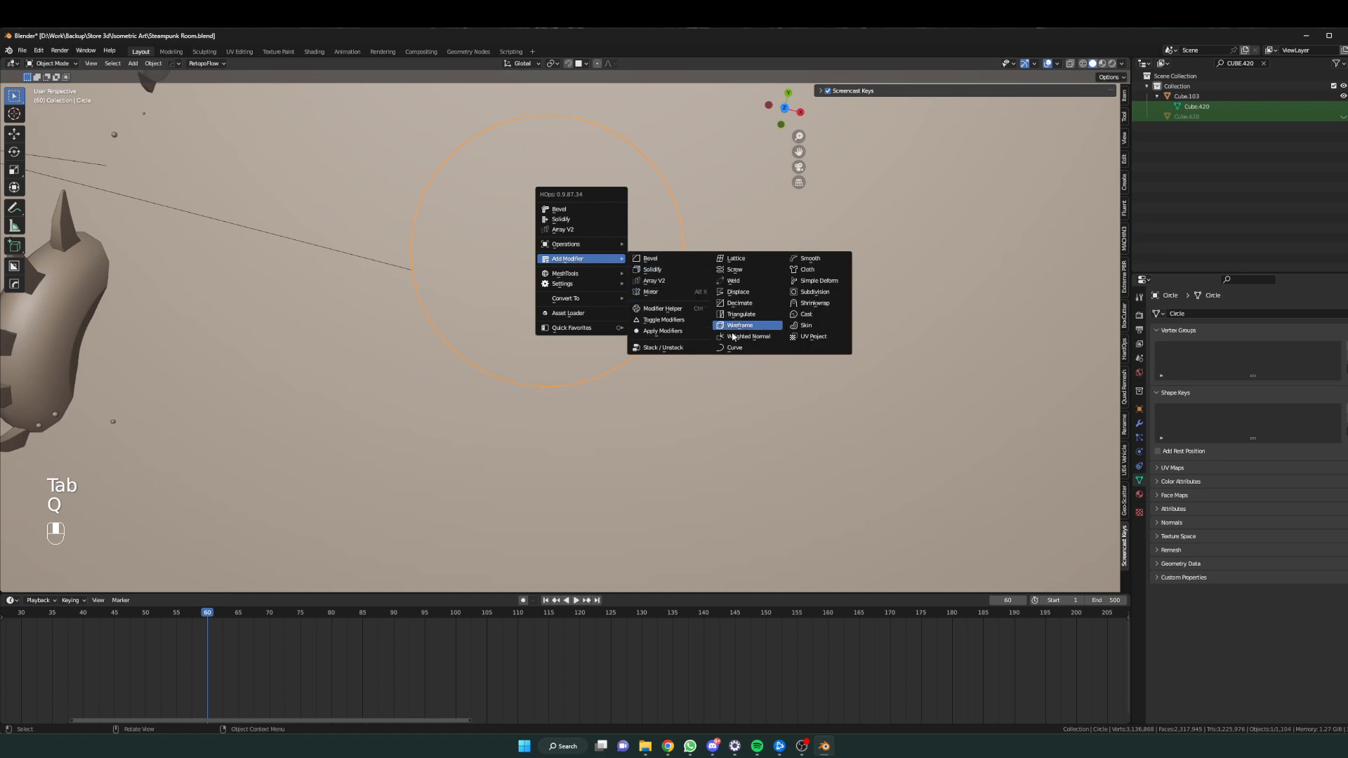
left_click(730, 325)
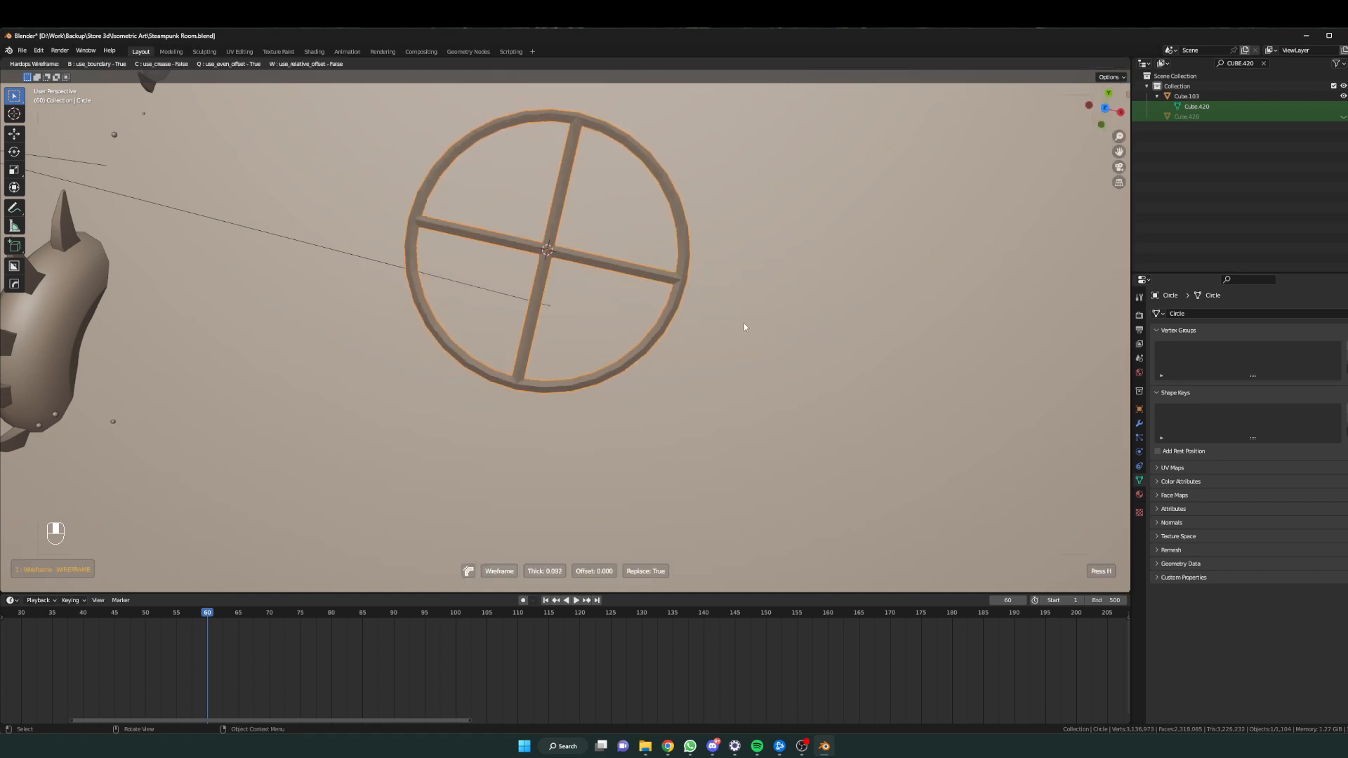
left_click(744, 322)
Delete the wireframe window circle in front of the stone block.
scroll(646, 335, "down", 7)
middle_click_drag(647, 336, 526, 414)
key("x")
middle_click_drag(845, 410, 595, 404)
key("x")
left_click(592, 376)
Select the round door's arched frame beneath the shelf and examine its mesh in Edit Mode.
scroll(691, 438, "up", 3)
scroll(595, 404, "up", 2)
left_click(453, 346)
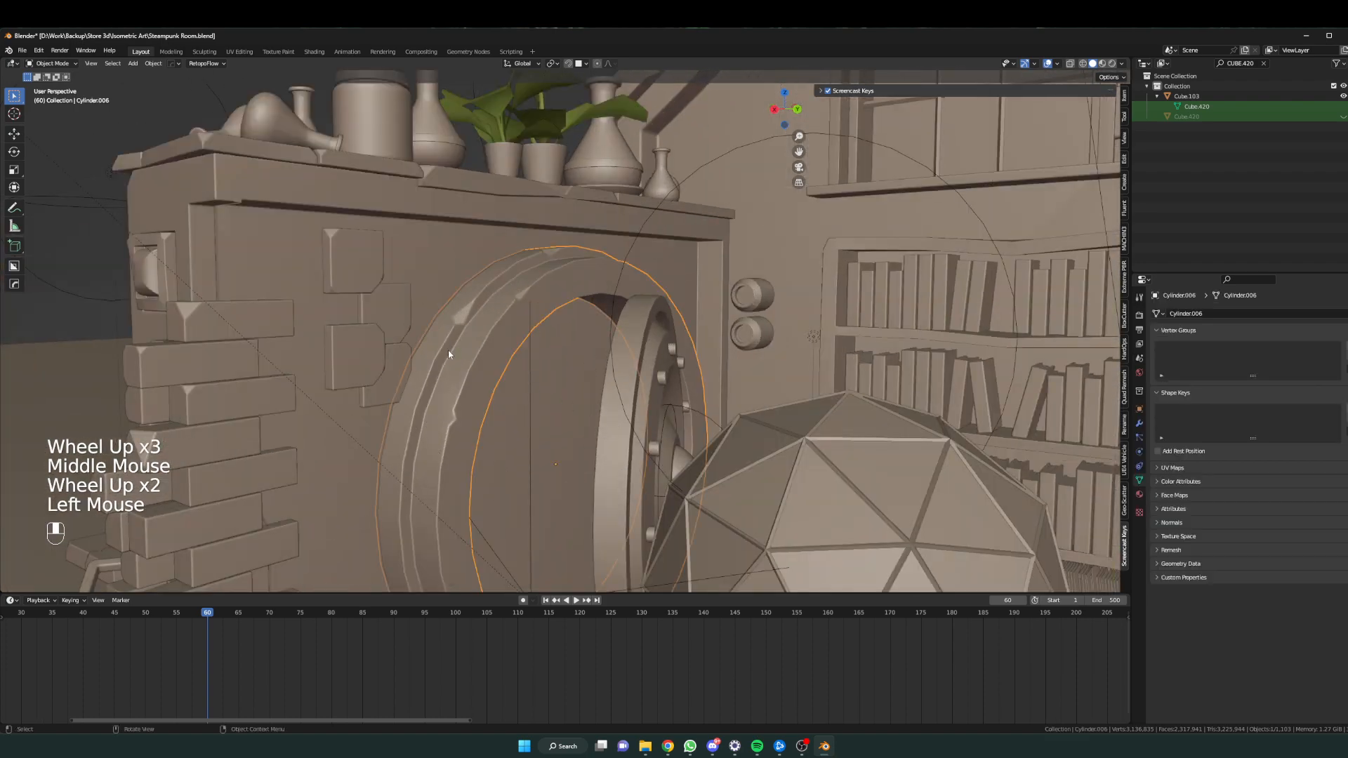
scroll(448, 350, "down", 1)
key("Tab")
scroll(485, 395, "up", 1)
middle_click_drag(448, 350, 582, 351)
scroll(481, 404, "up", 2)
scroll(555, 398, "down", 1)
middle_click_drag(583, 351, 654, 310)
key("Tab")
Examine the shelf props, potted plants, clover creeper and upper part of the room.
middle_click_drag(660, 255, 669, 390)
left_click(667, 381)
left_click(613, 309)
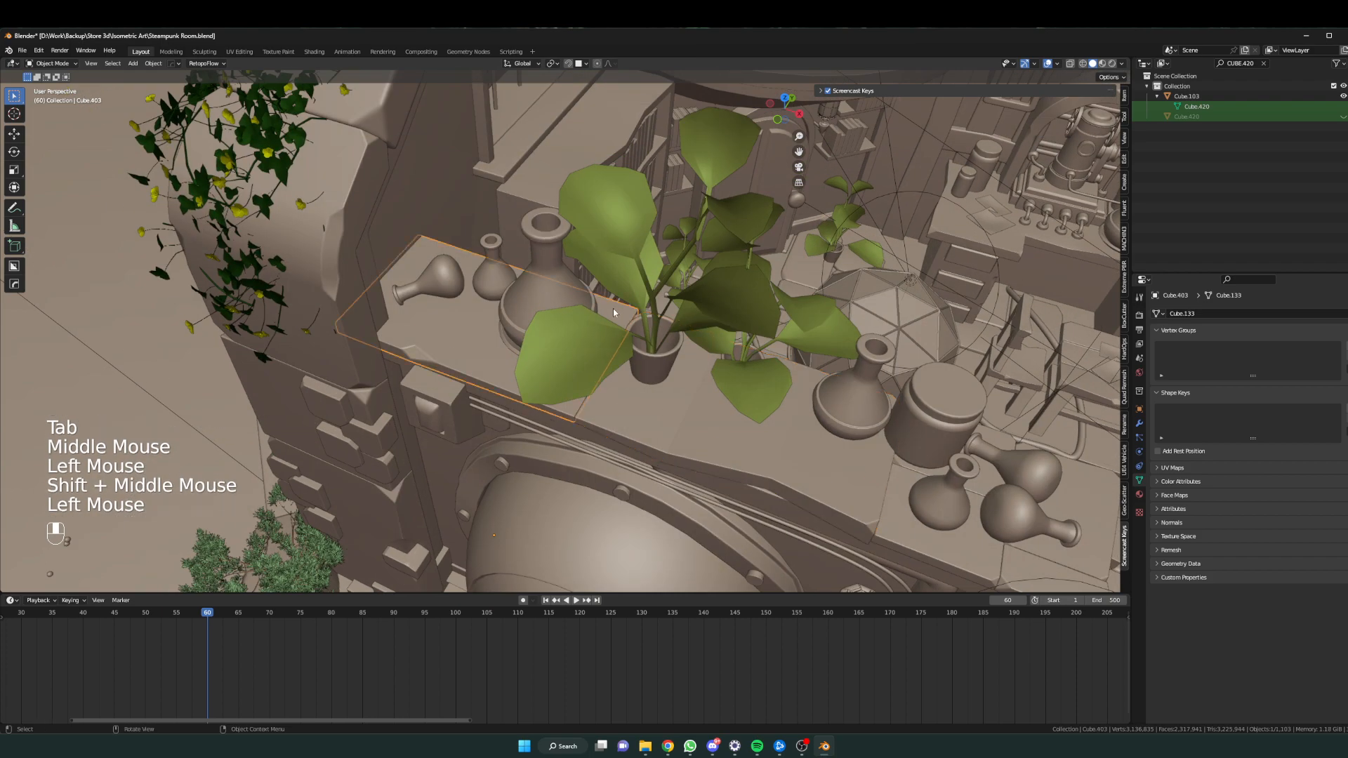
left_click(629, 271)
scroll(502, 365, "down", 2)
middle_click_drag(503, 365, 632, 365)
left_click(372, 355)
scroll(376, 358, "down", 2)
scroll(450, 398, "down", 1)
scroll(1088, 326, "up", 2)
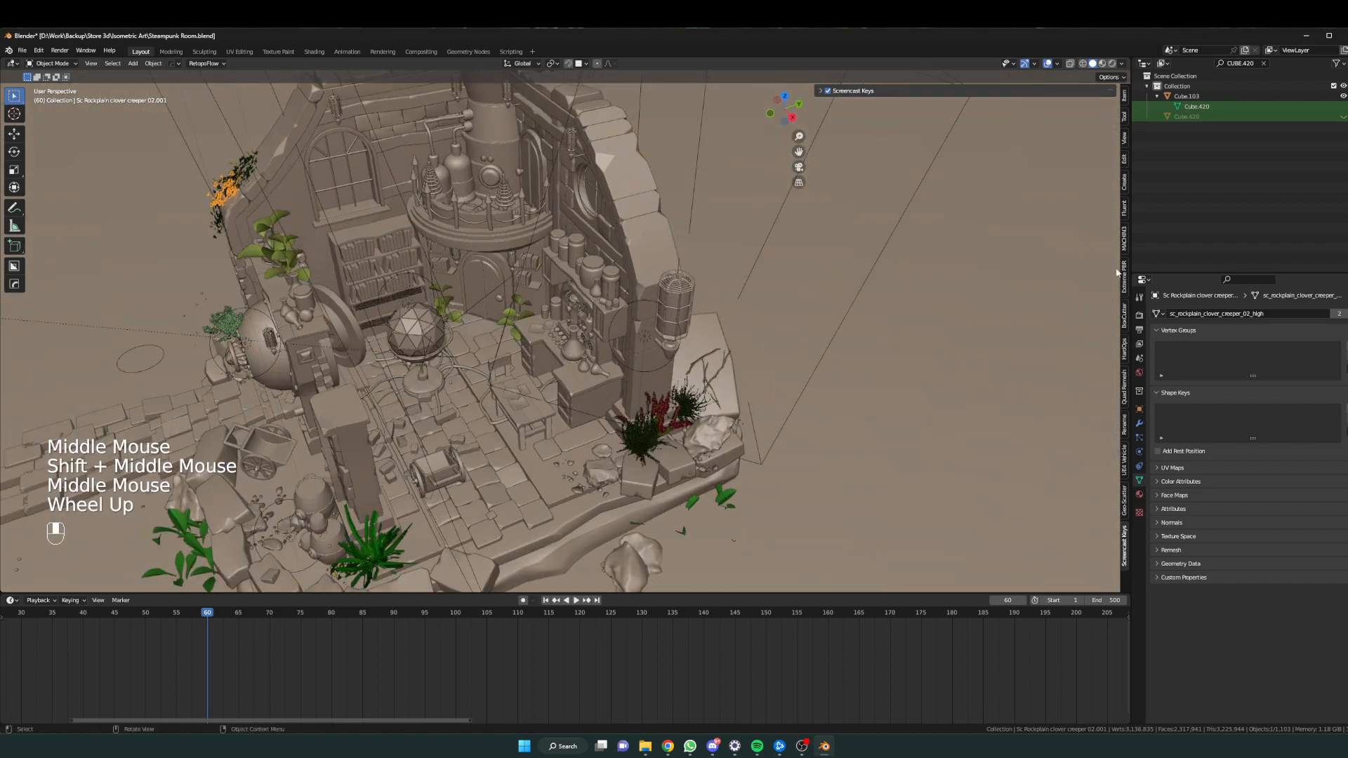
middle_click_drag(1116, 272, 1022, 151)
scroll(521, 383, "down", 1)
scroll(814, 330, "up", 2)
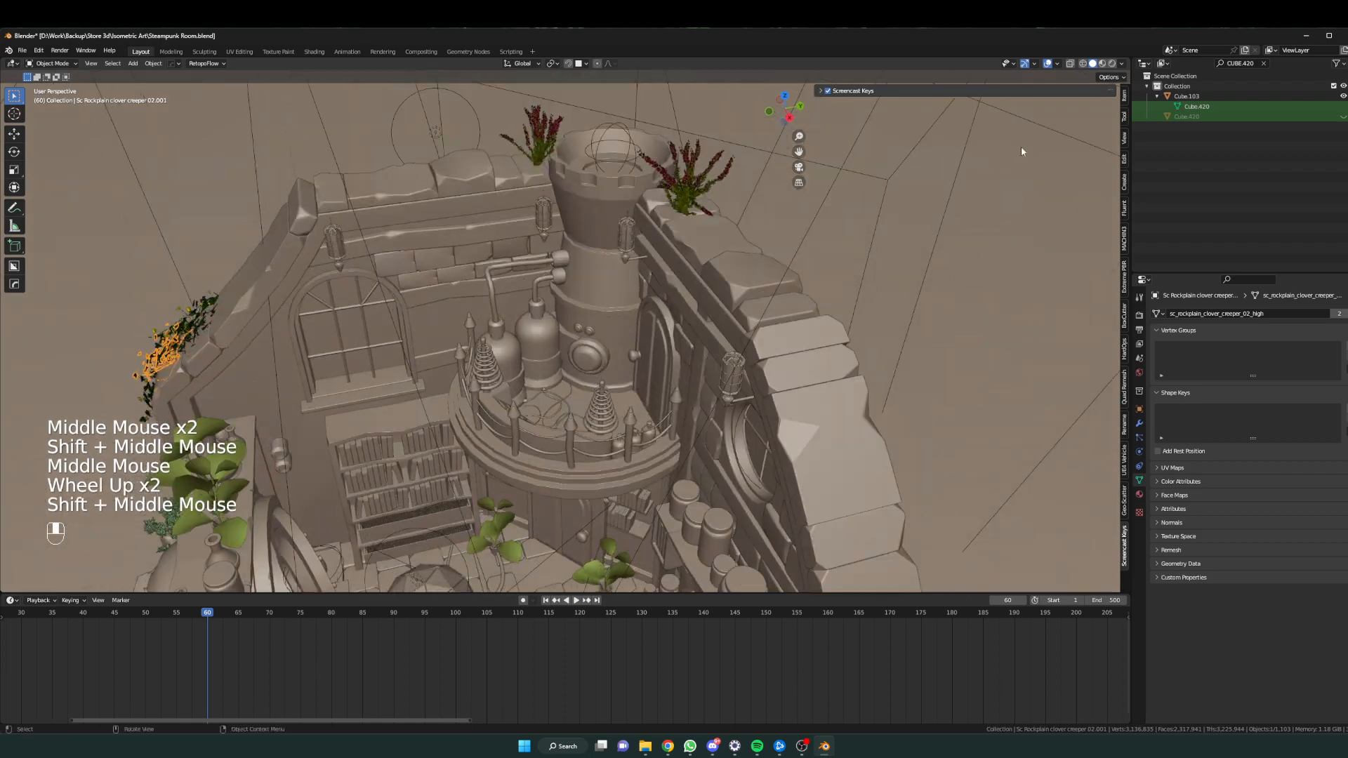
Switch the viewport to rendered shading and pick the orange area light and the coloured light areas around the room from above.
left_click(1112, 64)
mouse_move(576, 337)
middle_mouse_down()
mouse_move(557, 394)
mouse_move(528, 419)
middle_mouse_up()
scroll(572, 360, "down", 1)
scroll(565, 367, "down", 1)
scroll(565, 366, "down", 1)
left_click(414, 204)
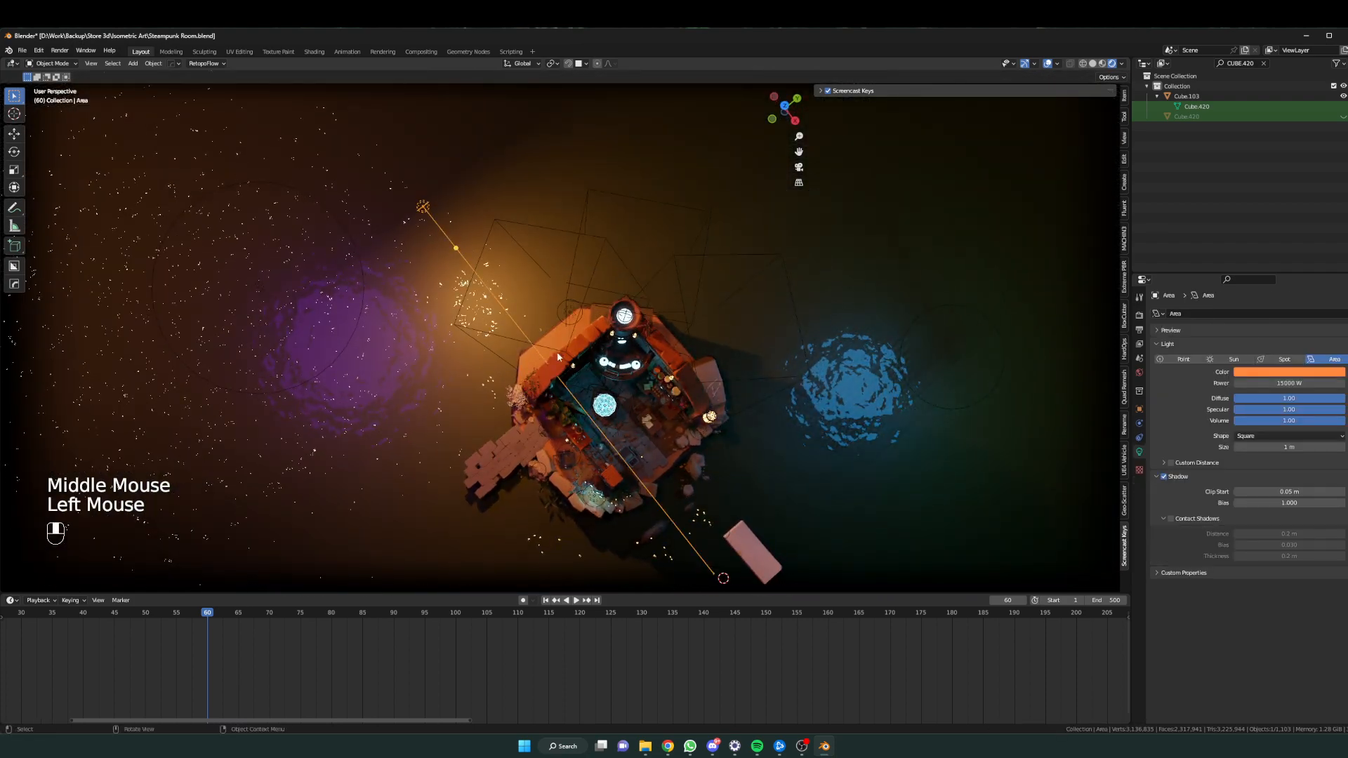
left_click(258, 288)
left_click(947, 349)
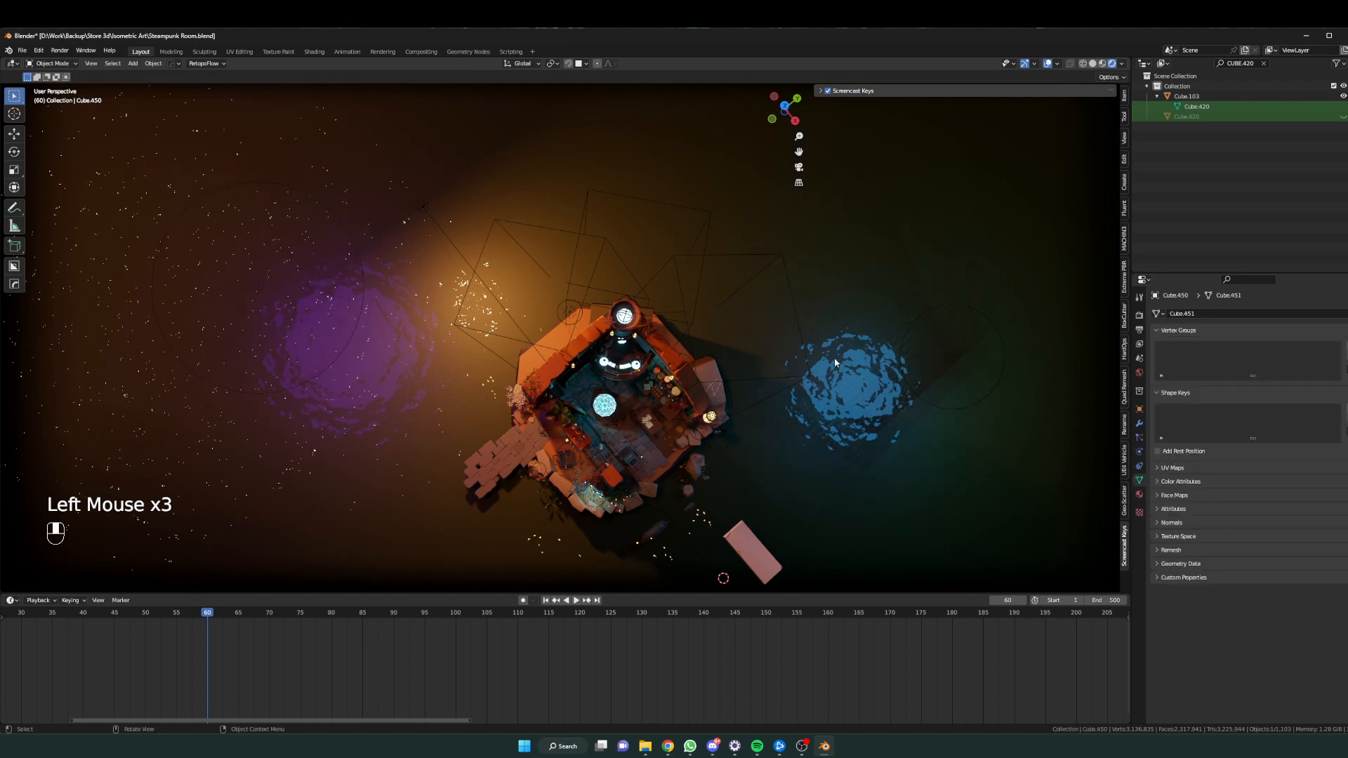
Select the orange area light and try moving it around the room to test its lighting effect.
middle_click_drag(843, 365, 688, 298)
left_click(663, 241)
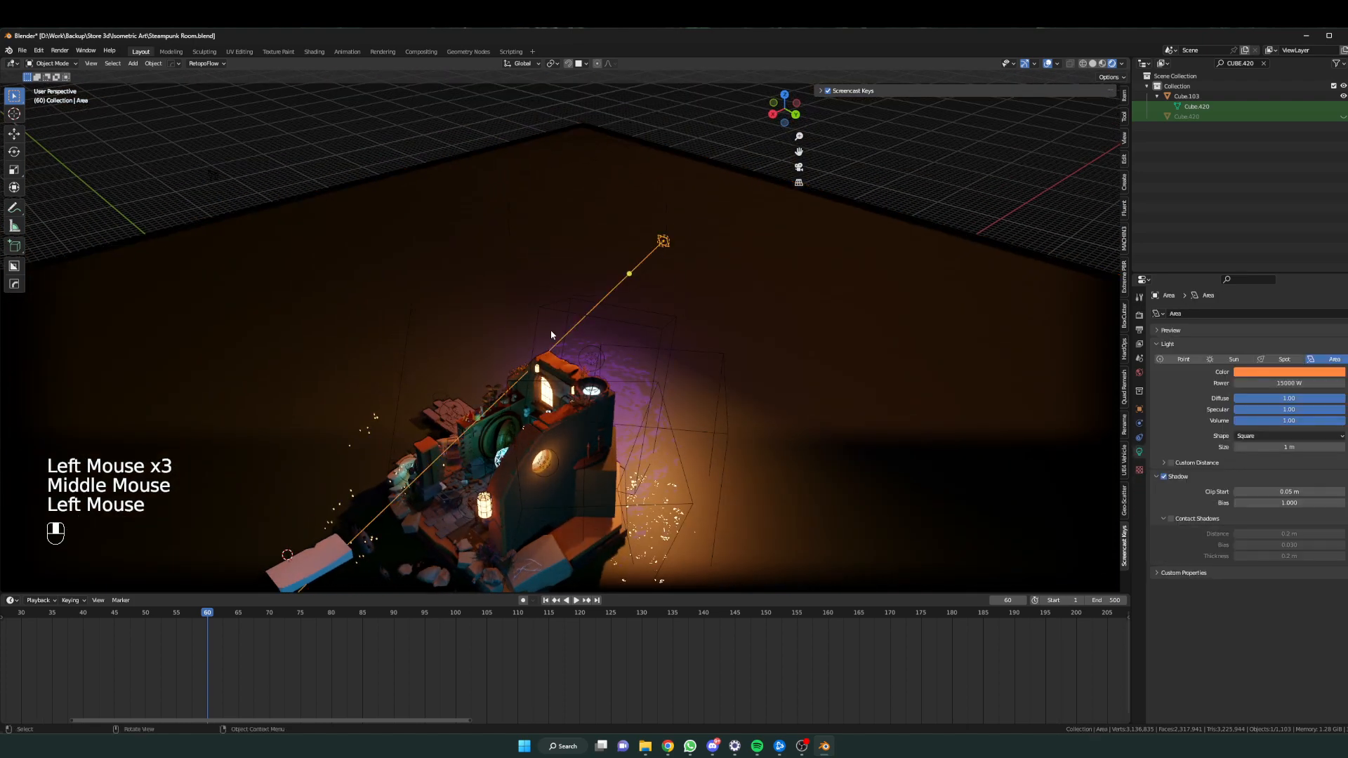
middle_click_drag(667, 239, 664, 342)
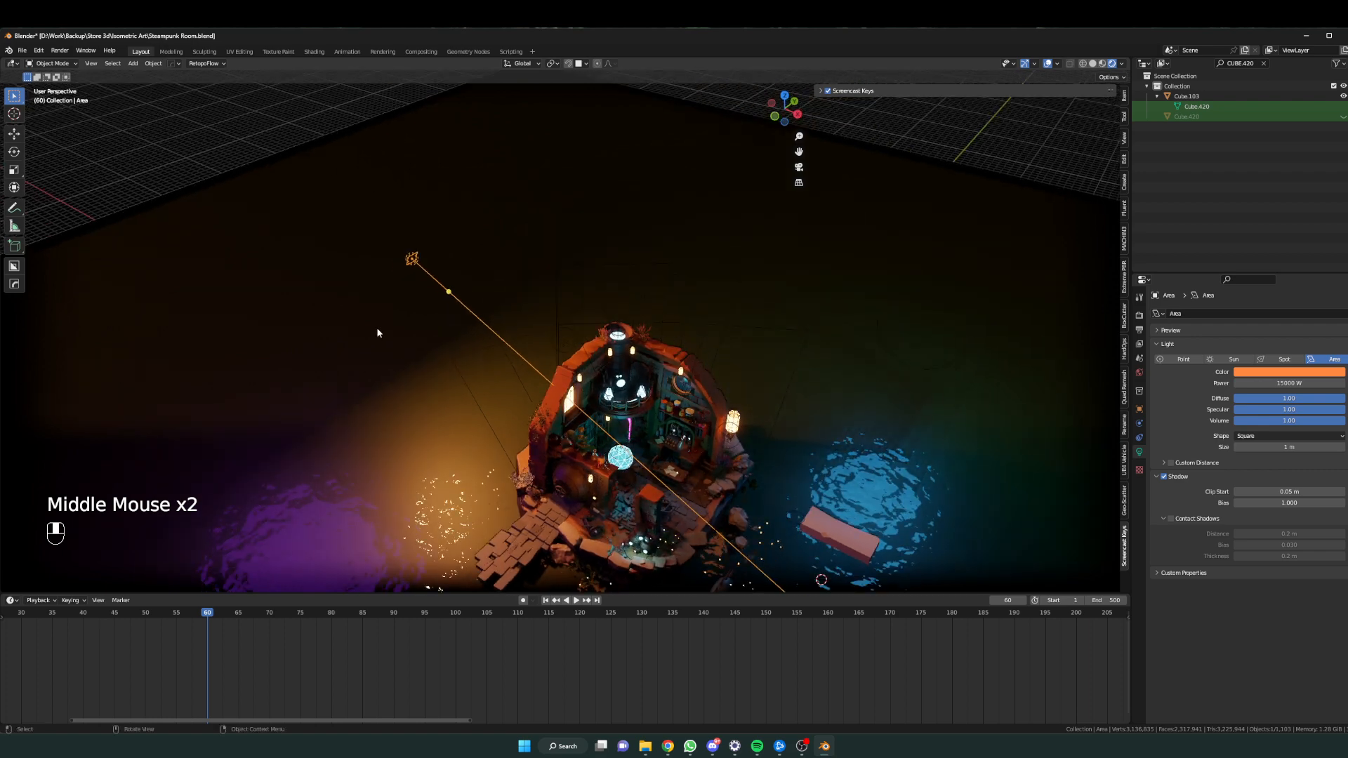
middle_click_drag(468, 362, 447, 368)
key("g")
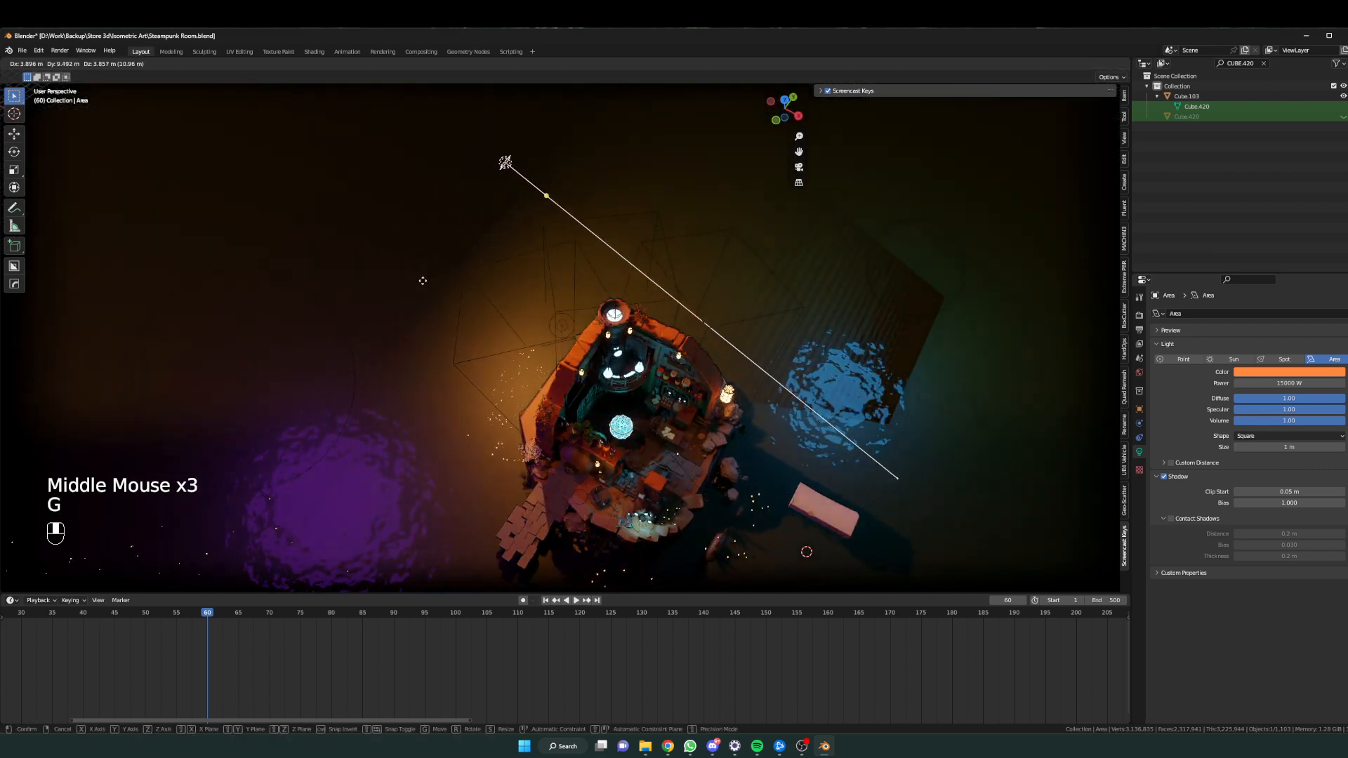
left_click(405, 341)
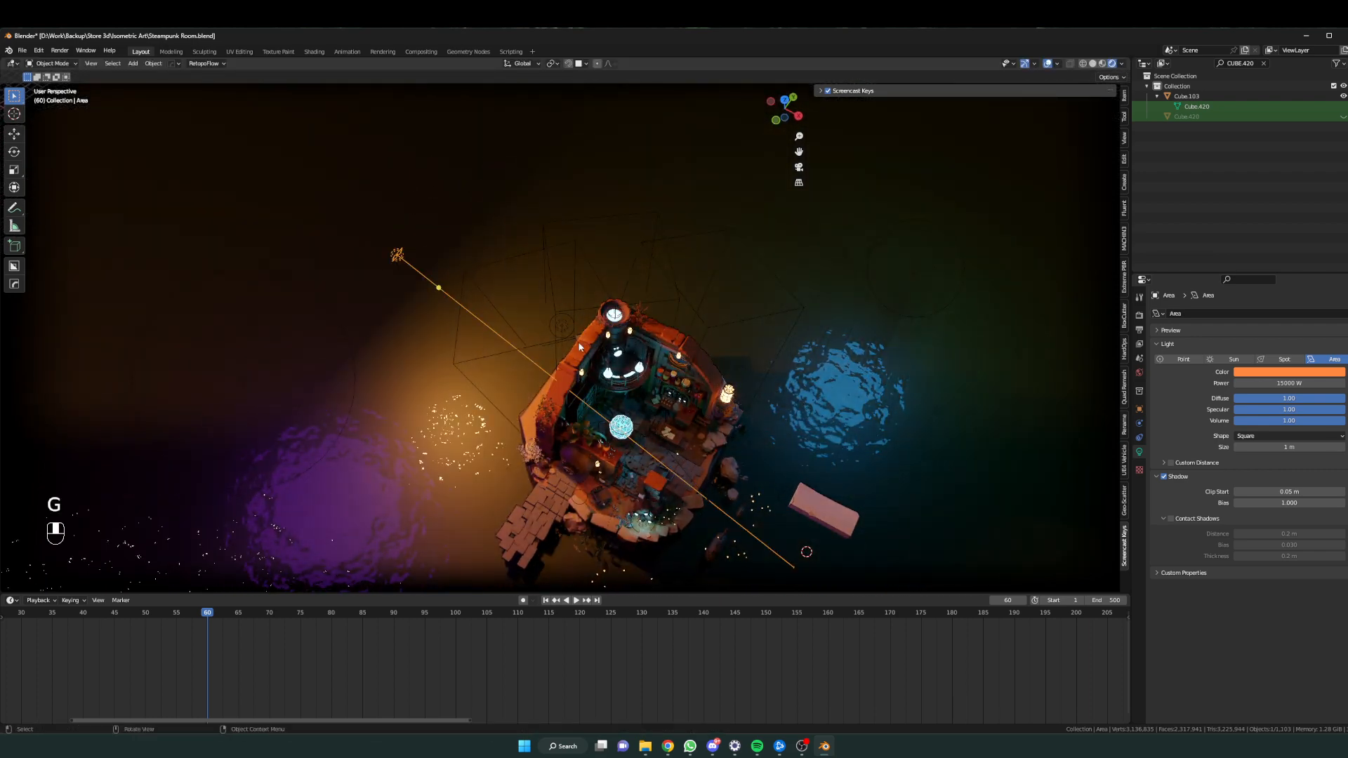
Change the orange area light's type to Sun and view the effect on the scene.
middle_click_drag(606, 450, 584, 362)
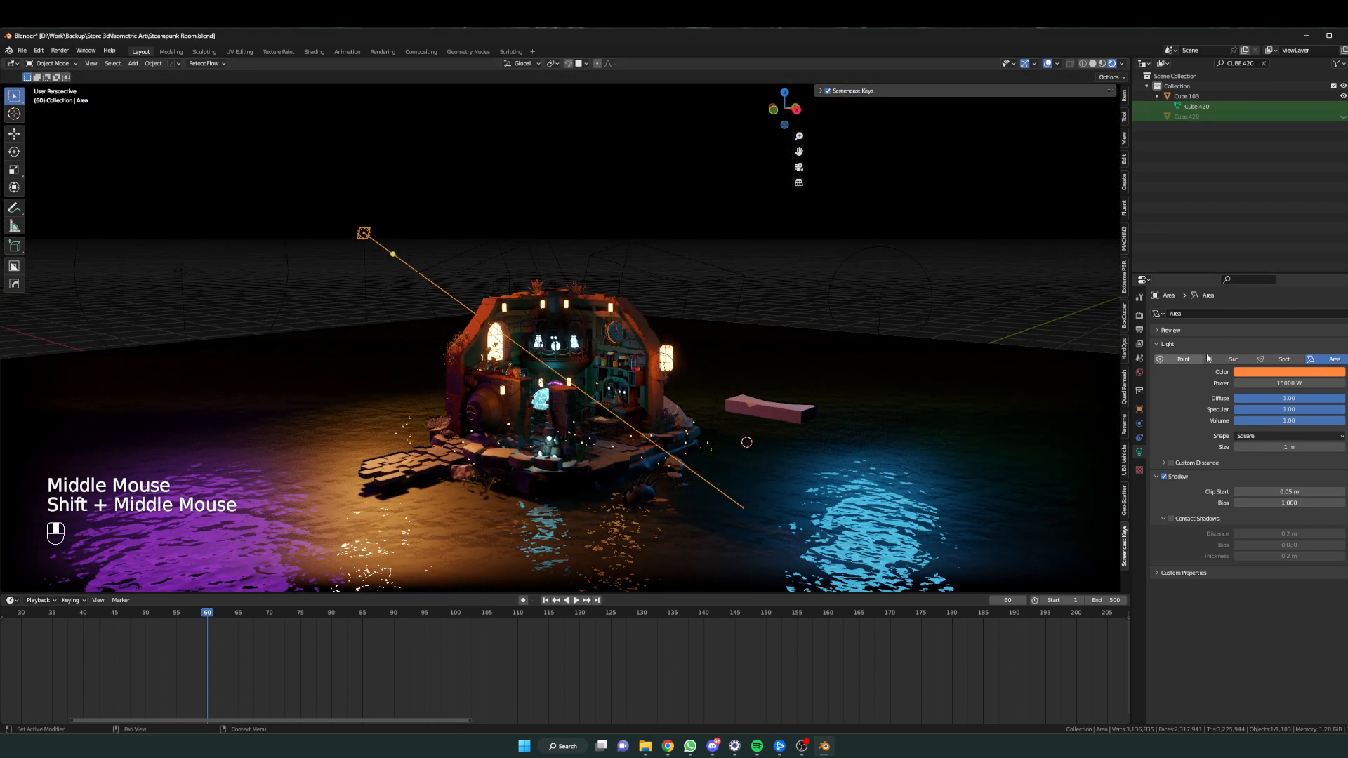
left_click(1233, 359)
middle_click_drag(558, 309, 550, 360)
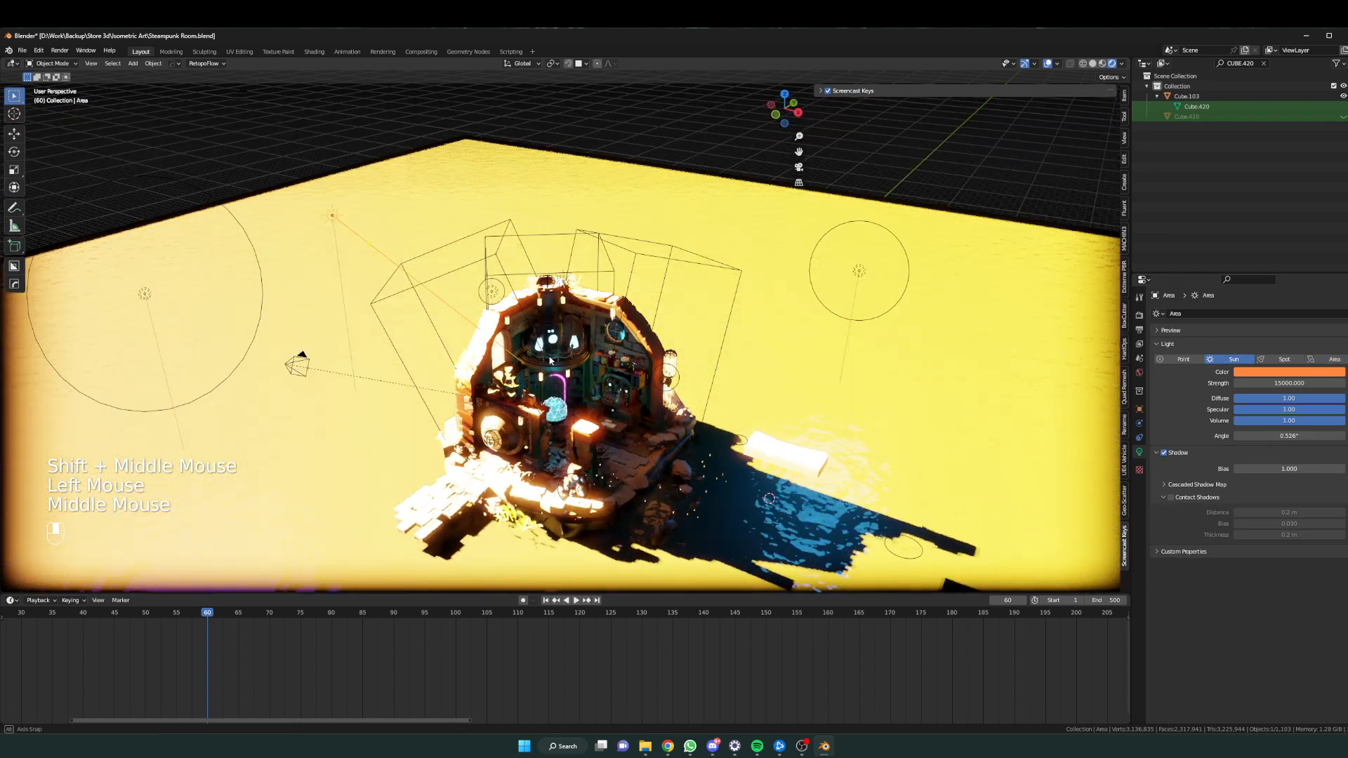